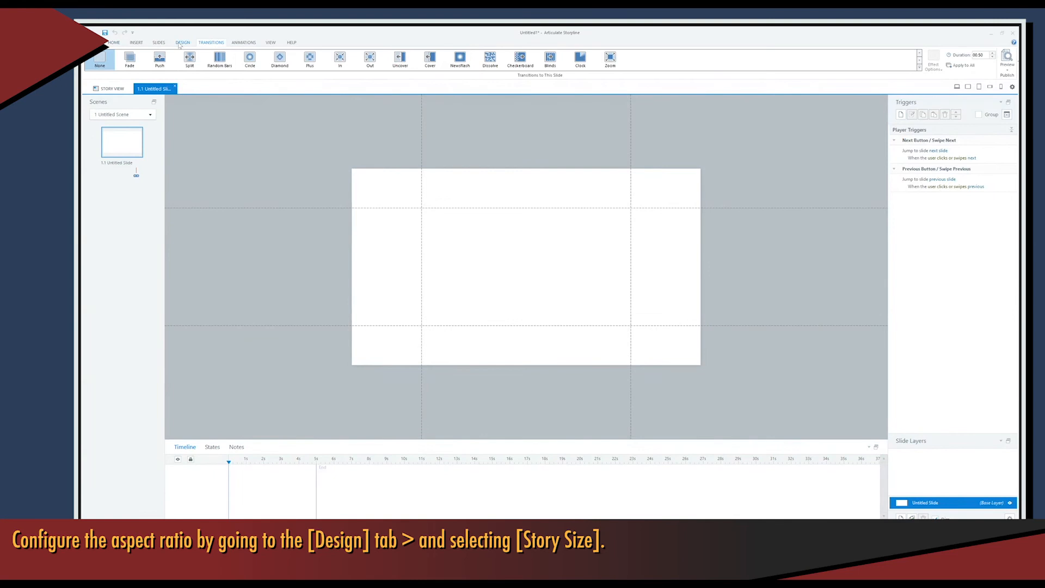
# Step: Open the story size settings for the project's aspect ratio
pyautogui.click(183, 43)
pyautogui.click(91, 67)
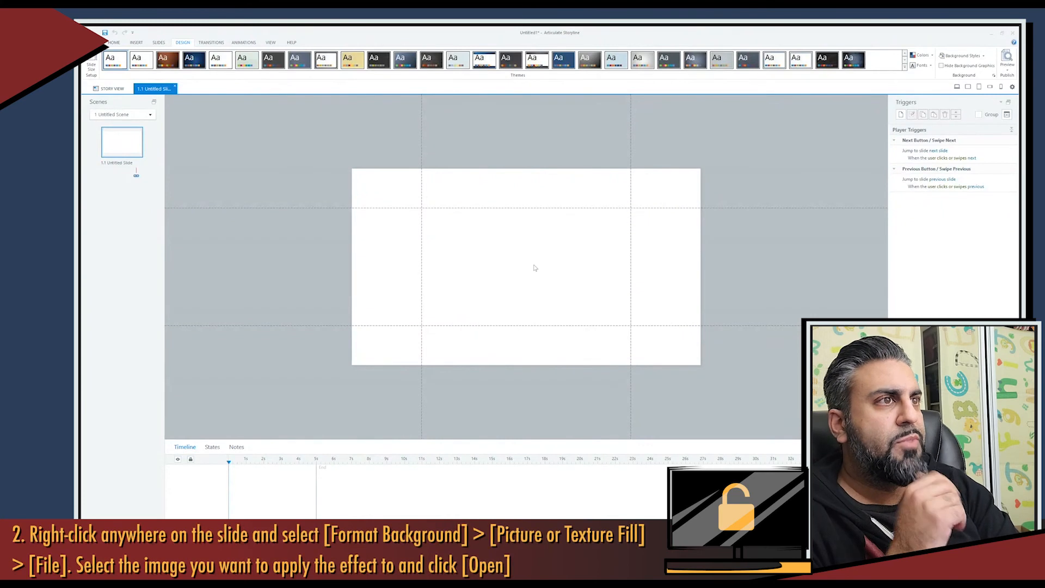
# Step: Fill the slide background with the city skyline picture, using a picture fill inserted from a file
pyautogui.rightClick(535, 268)
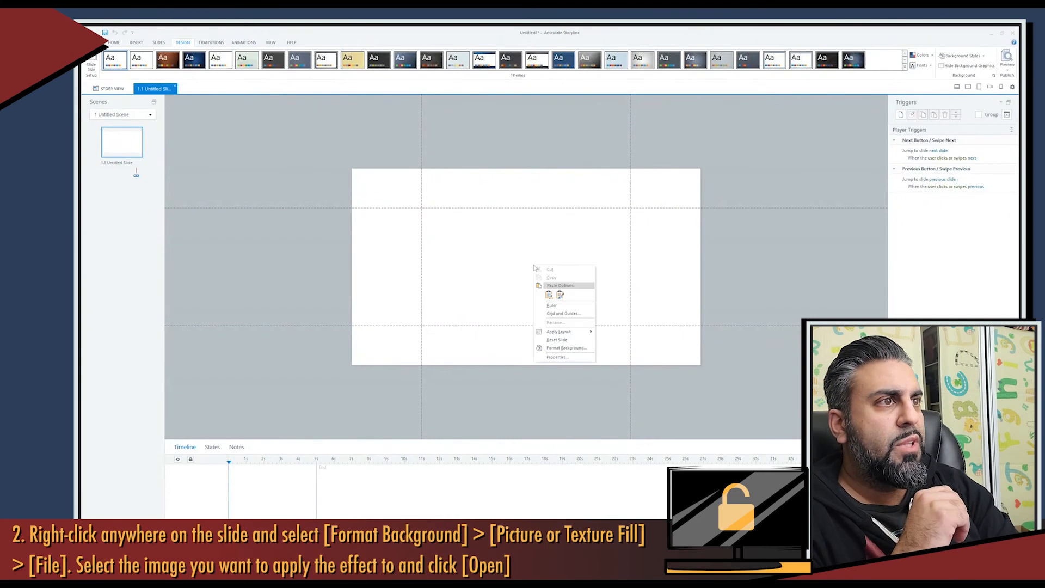
pyautogui.click(555, 349)
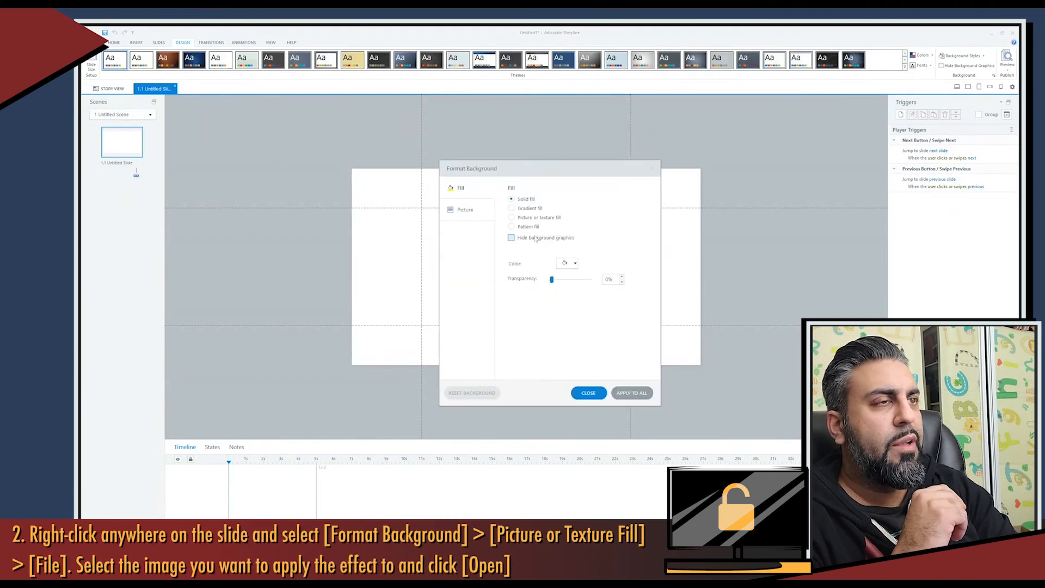
pyautogui.click(538, 217)
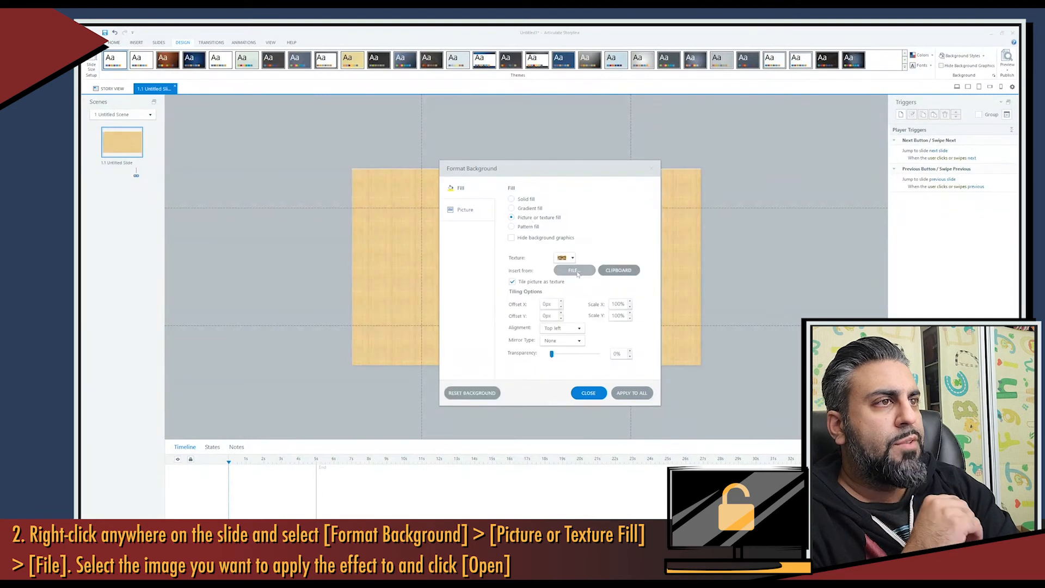
pyautogui.click(576, 270)
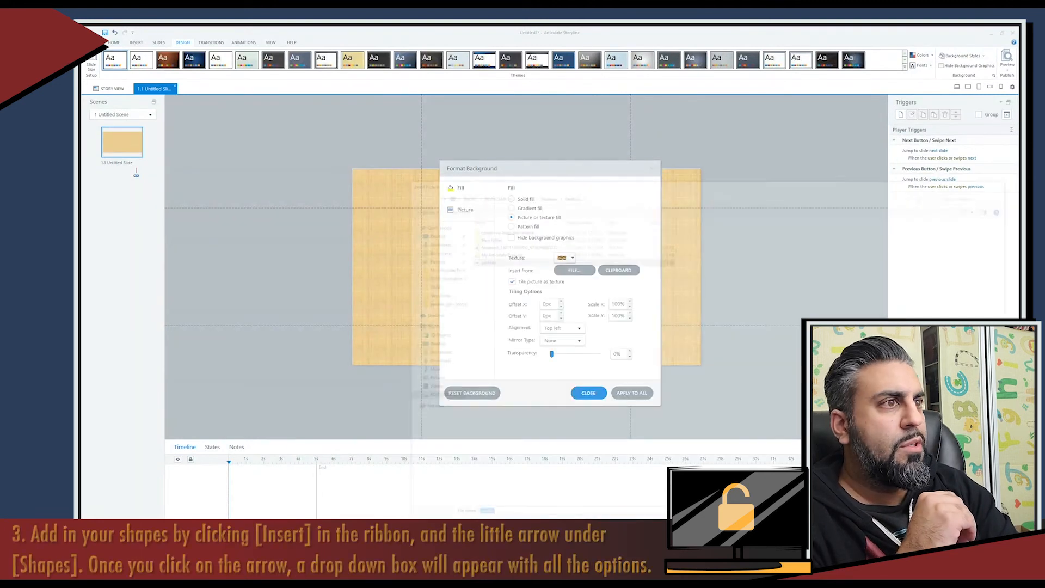
pyautogui.click(589, 393)
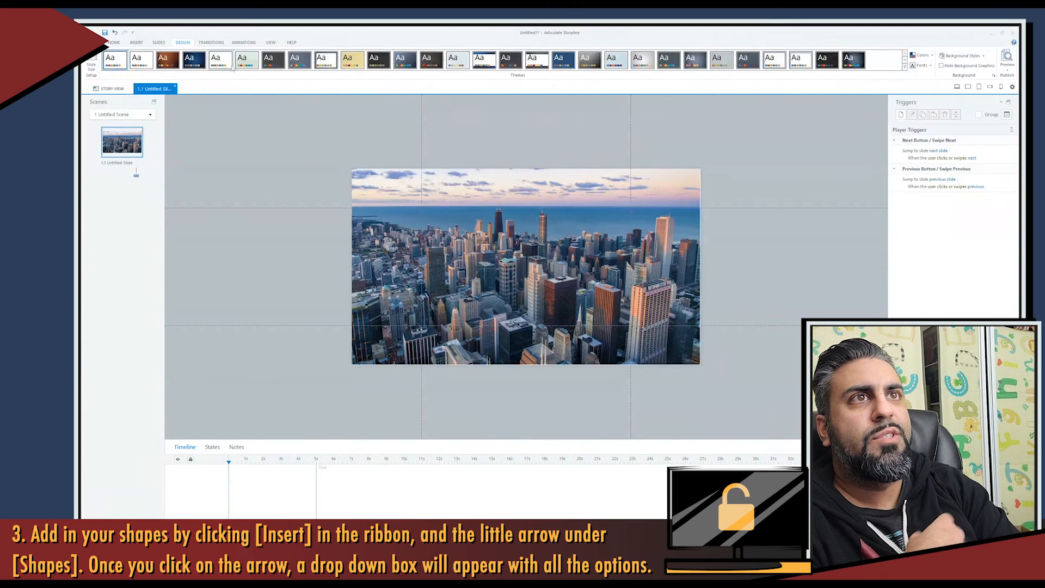
pyautogui.click(270, 42)
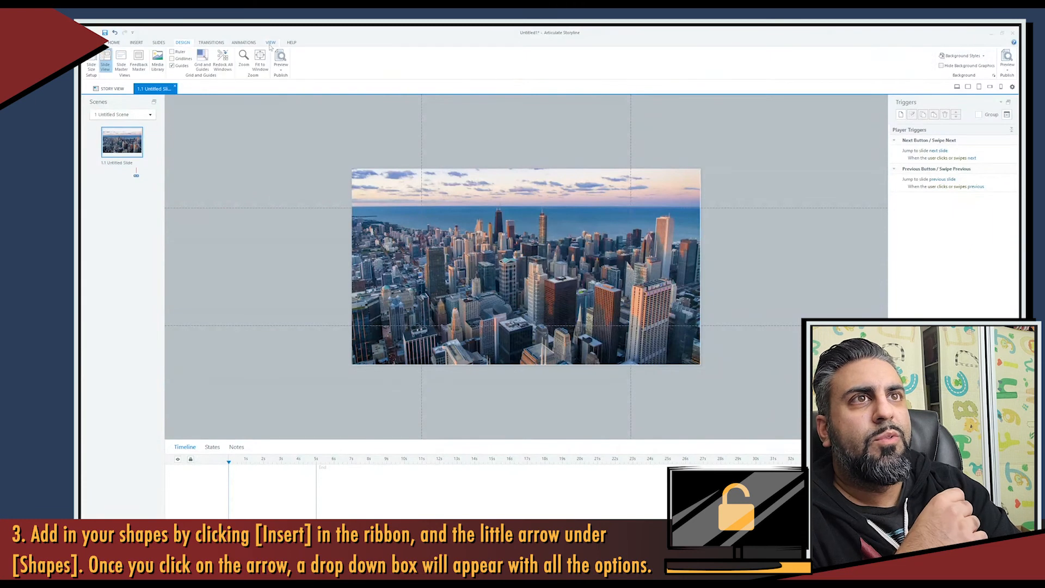
pyautogui.click(182, 66)
pyautogui.click(185, 66)
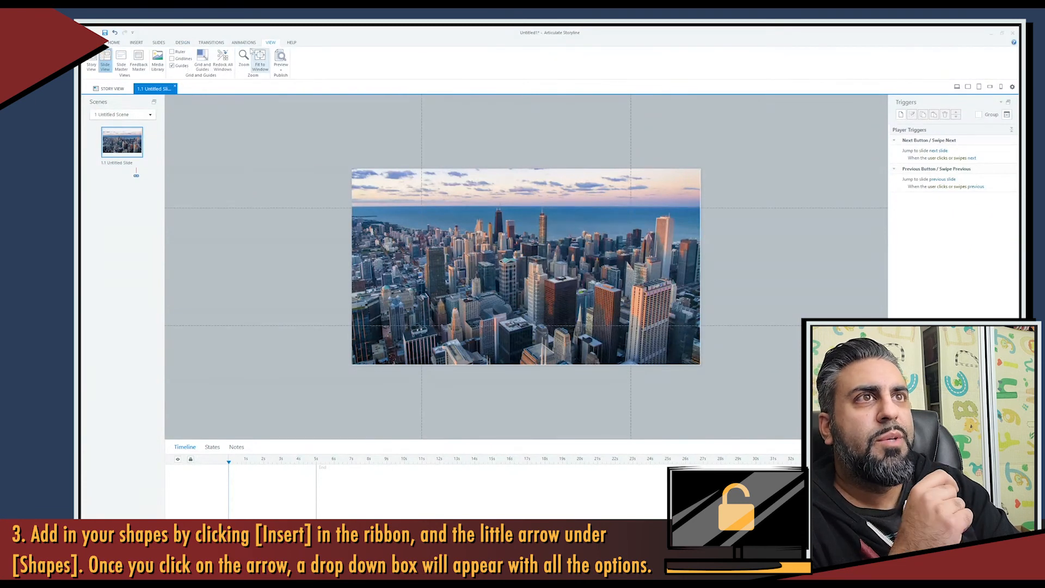
# Step: Draw a rectangle about 742 px wide along the slide's left edge, covering the full slide height of 1080 px
pyautogui.click(136, 43)
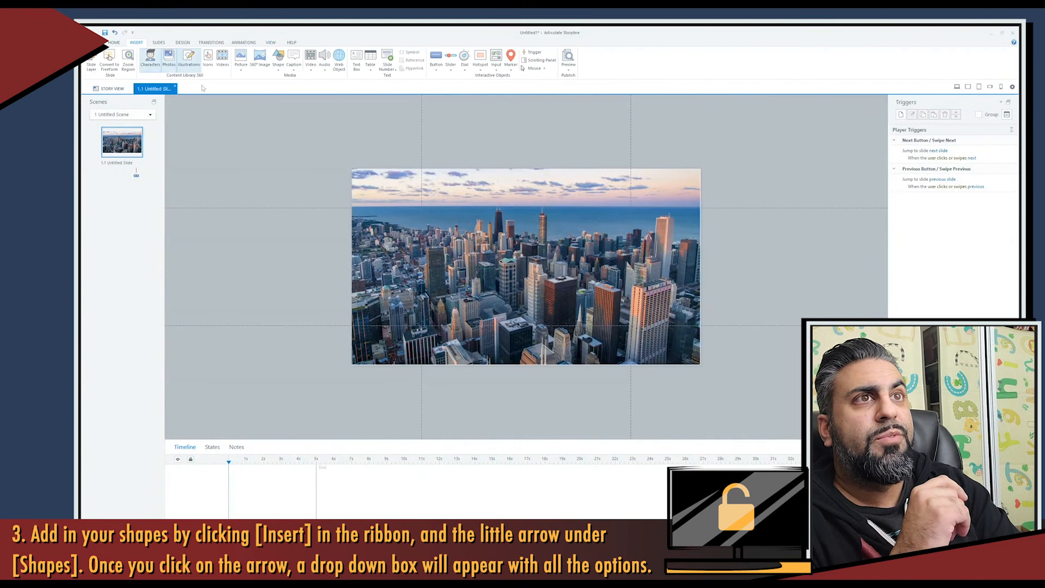
pyautogui.click(278, 69)
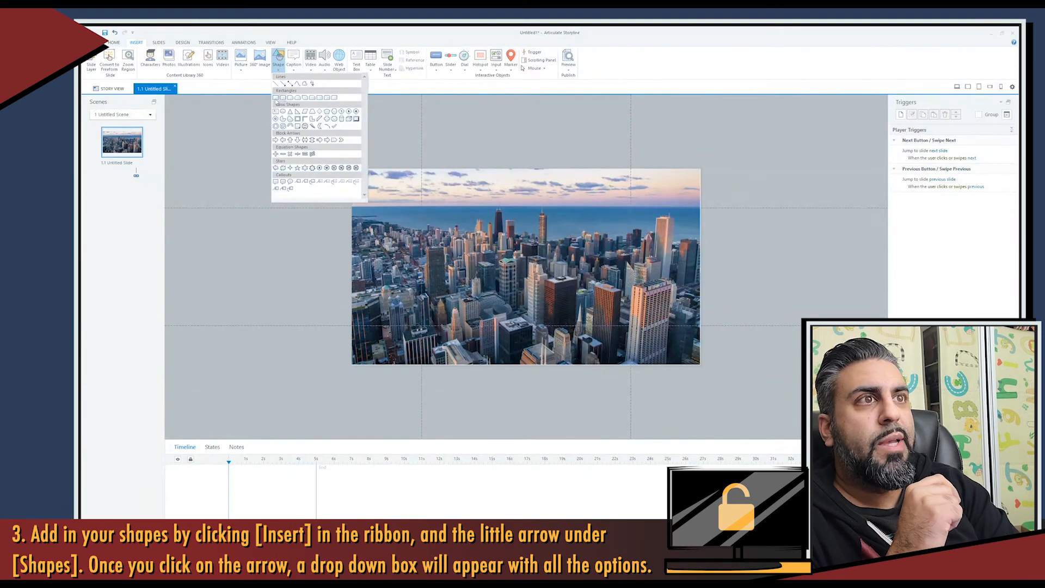
pyautogui.click(279, 100)
pyautogui.moveTo(352, 171)
pyautogui.mouseDown()
pyautogui.moveTo(450, 310)
pyautogui.moveTo(469, 363)
pyautogui.moveTo(488, 366)
pyautogui.mouseUp()
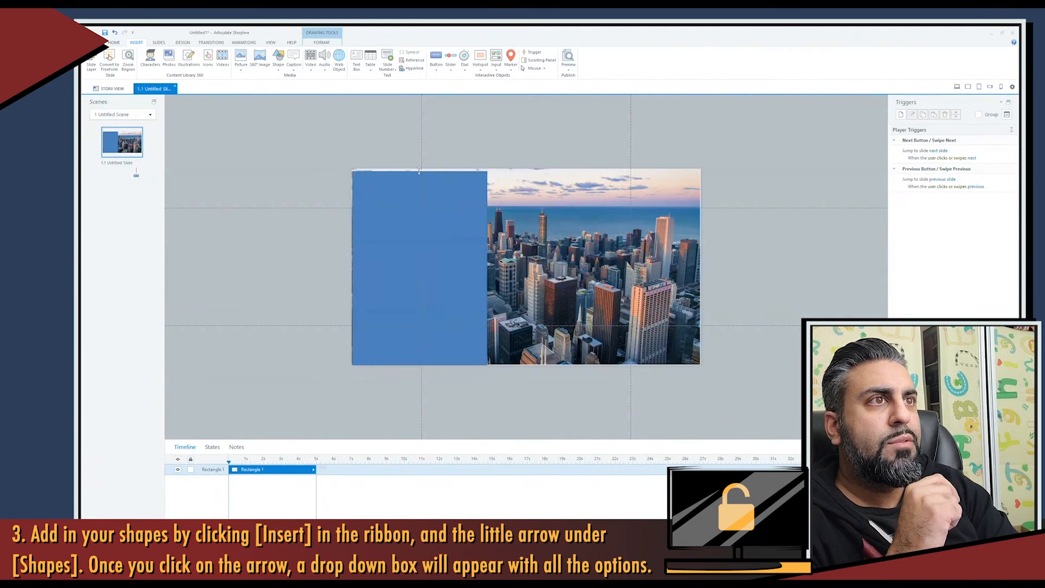
pyautogui.moveTo(420, 171); pyautogui.dragTo(419, 168)
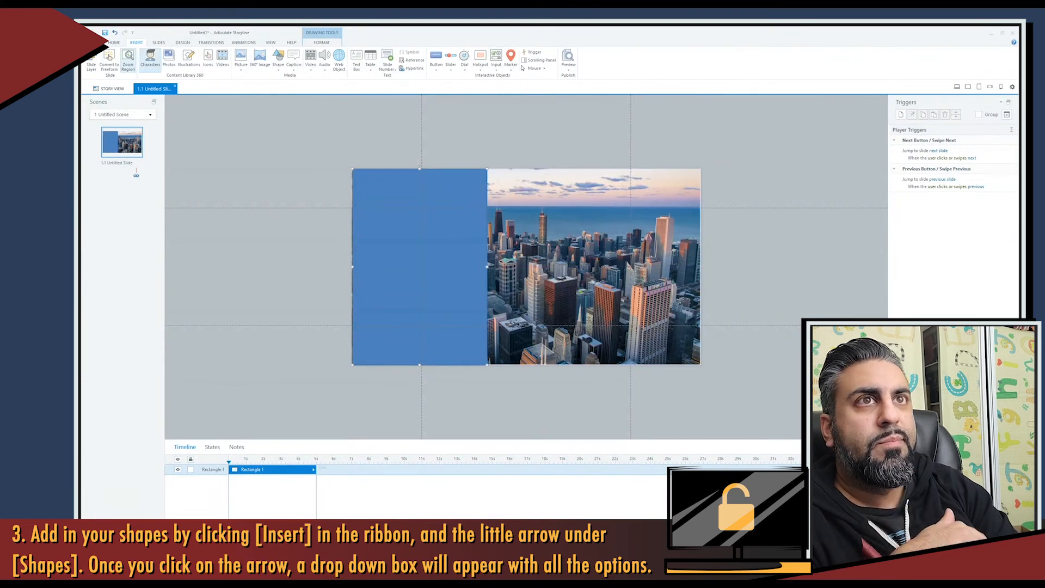
# Step: Duplicate the blue rectangle and place the copy flush with the slide's right edge
pyautogui.click(114, 43)
pyautogui.click(119, 61)
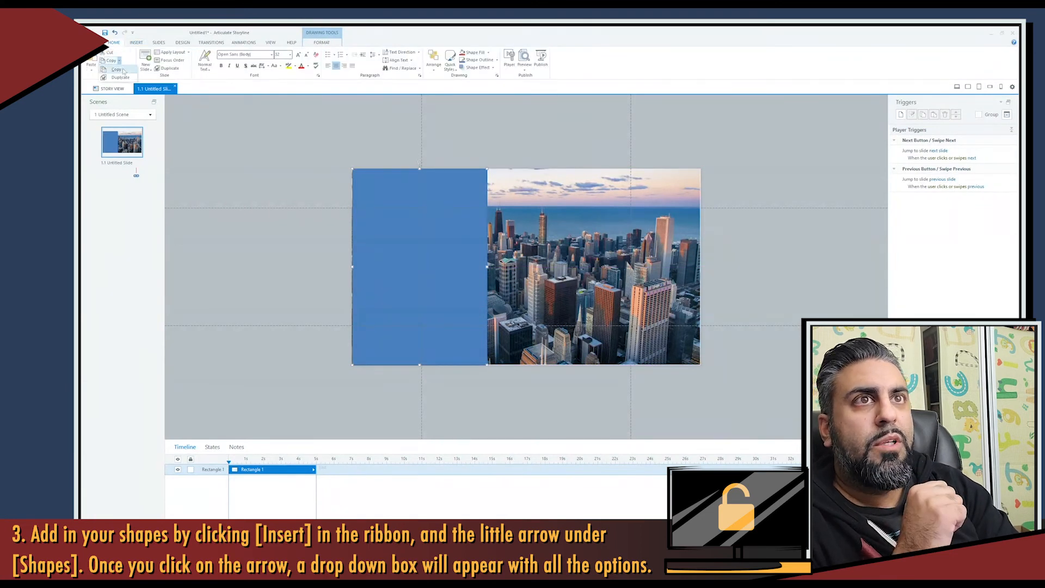
pyautogui.click(120, 77)
pyautogui.moveTo(454, 267); pyautogui.dragTo(669, 266)
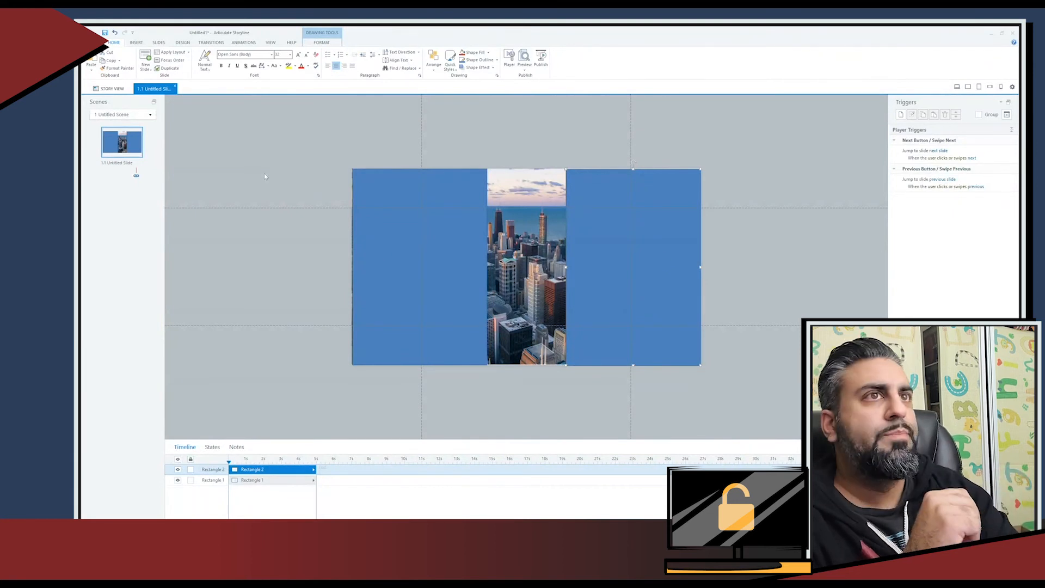
# Step: Add a line motion path to the right rectangle, heading right with a length of 300 px
pyautogui.click(248, 45)
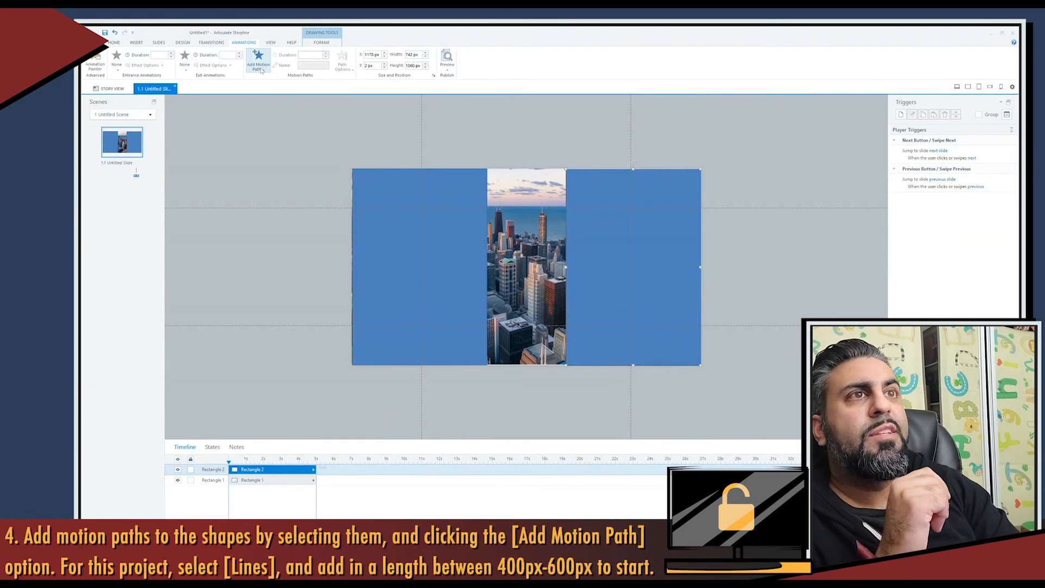
pyautogui.click(248, 54)
pyautogui.click(262, 92)
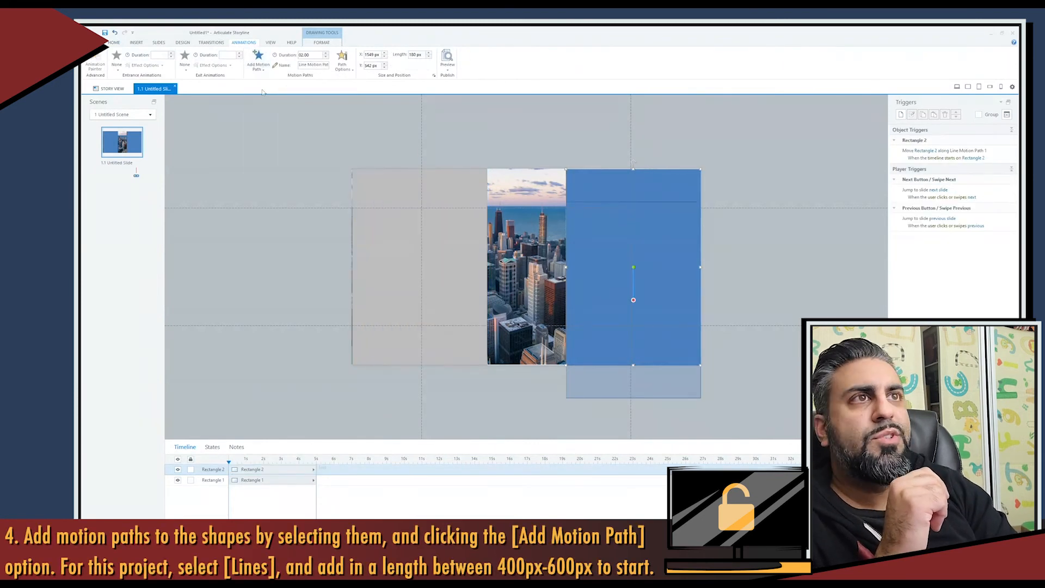
pyautogui.click(342, 60)
pyautogui.click(348, 136)
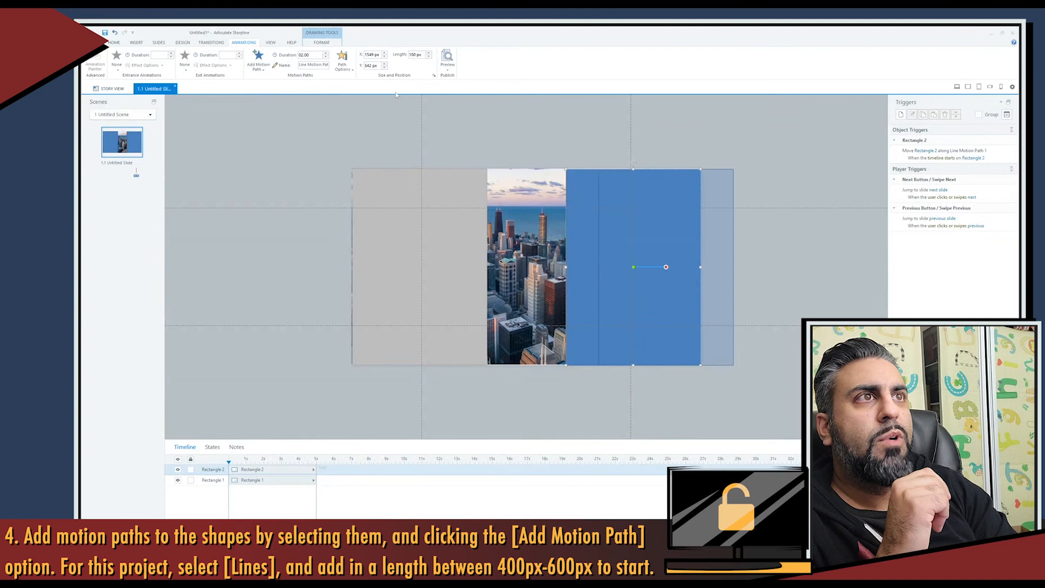
pyautogui.doubleClick(414, 54)
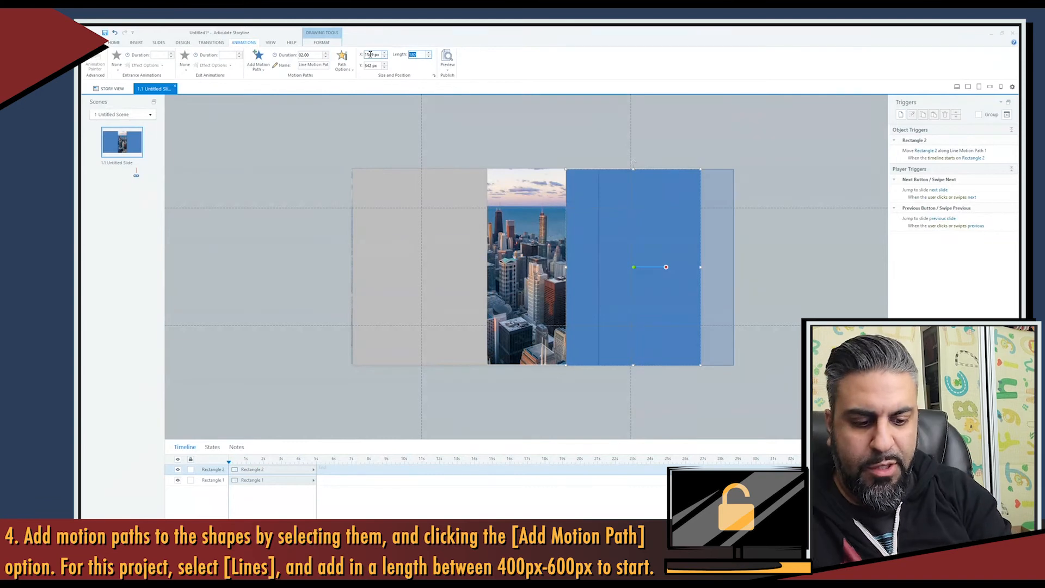
pyautogui.write('300')
pyautogui.press('Return')
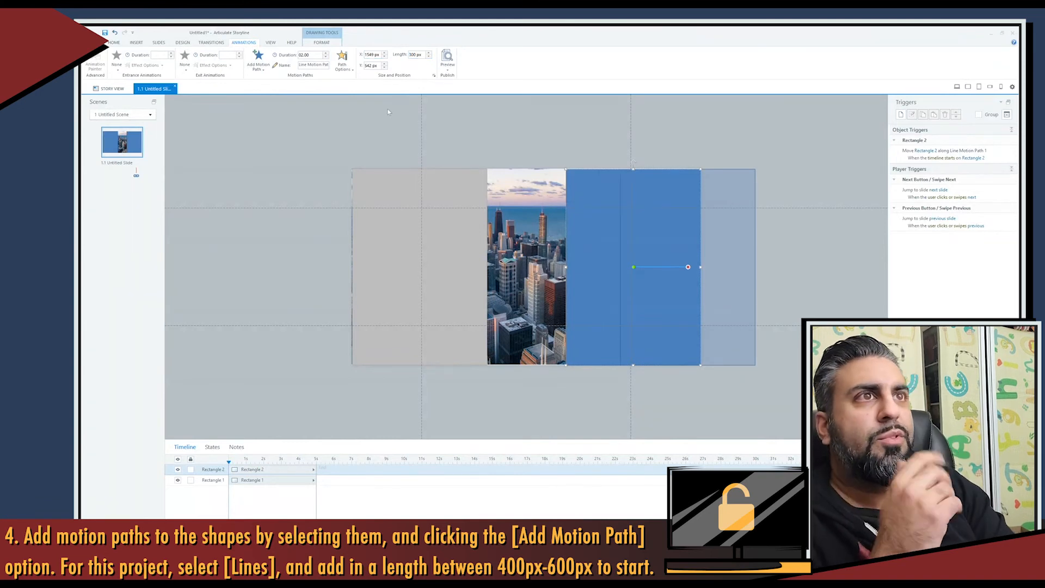
# Step: Set the right rectangle's motion path to the Slow easing speed and a duration of 5 seconds
pyautogui.click(342, 64)
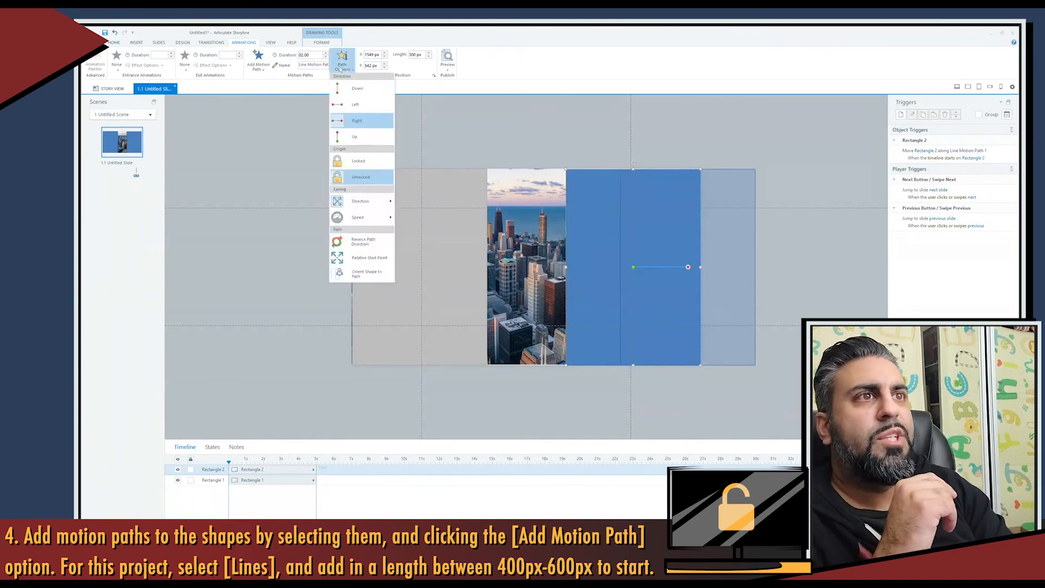
pyautogui.moveTo(369, 218)
pyautogui.click(424, 218)
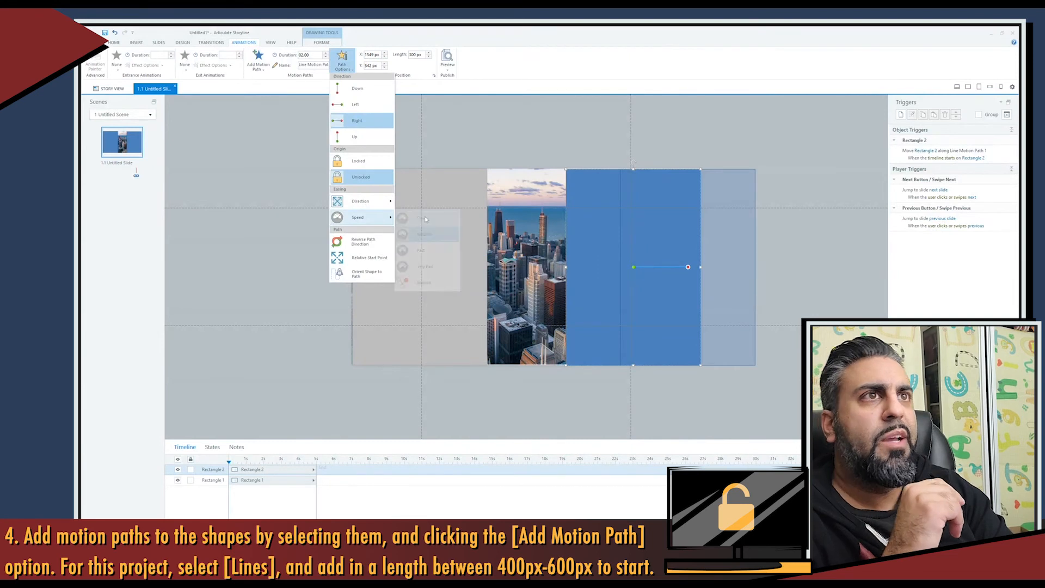
pyautogui.moveTo(315, 56); pyautogui.dragTo(207, 51)
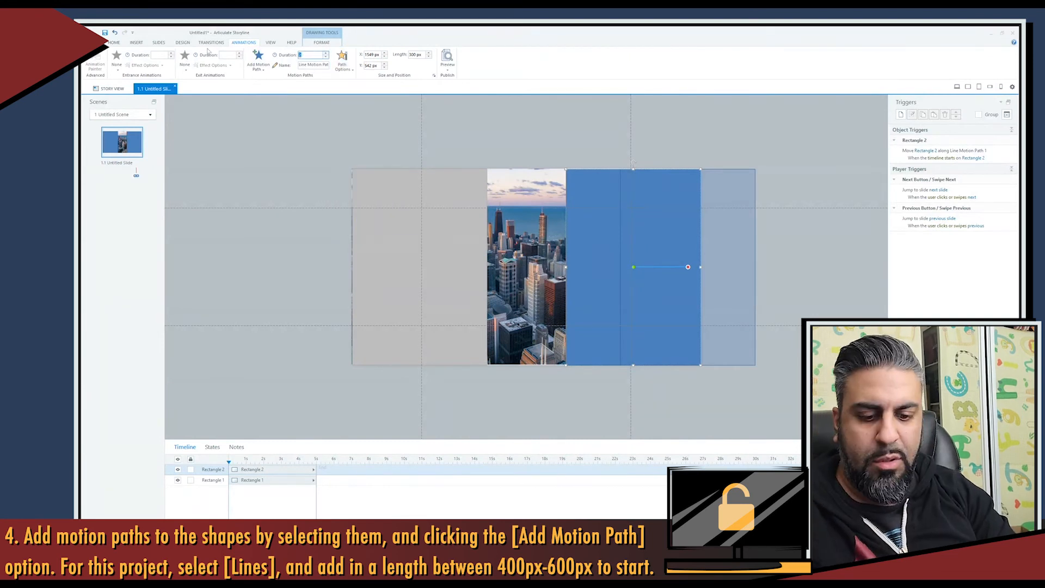
pyautogui.write('5')
pyautogui.press('Tab')
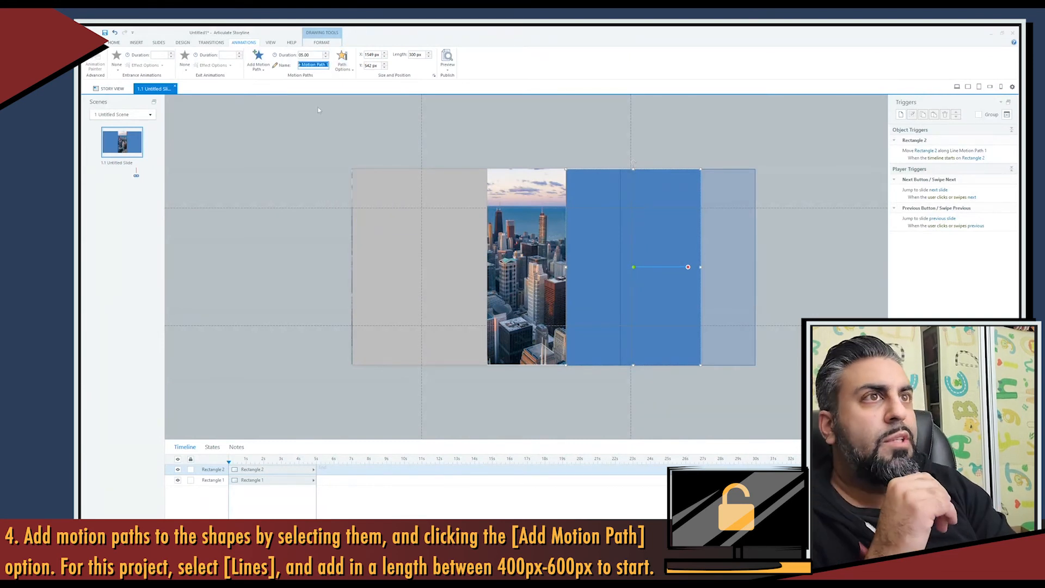
pyautogui.click(417, 119)
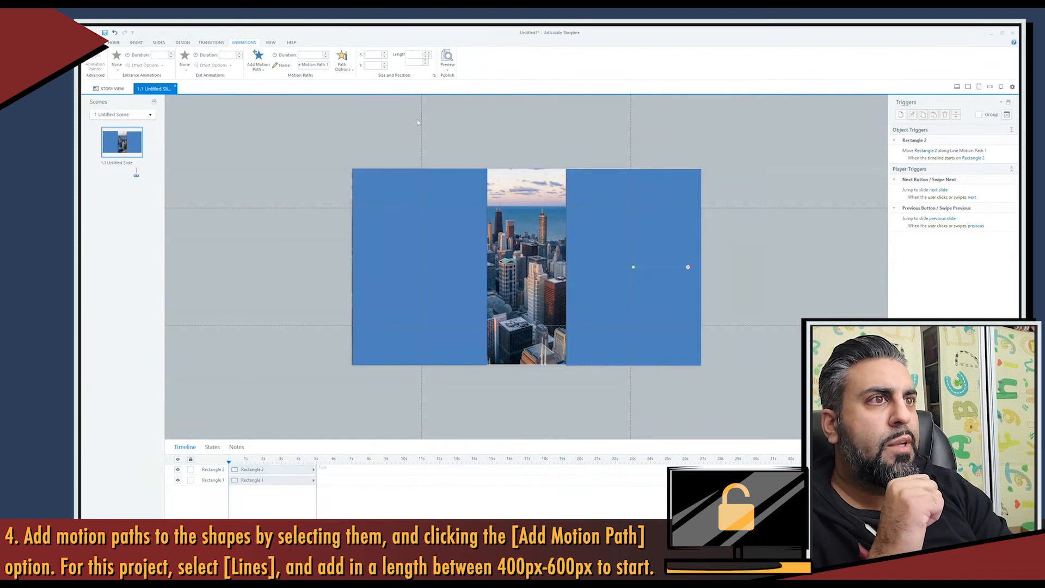
# Step: Add a line motion path to the left rectangle
pyautogui.click(412, 268)
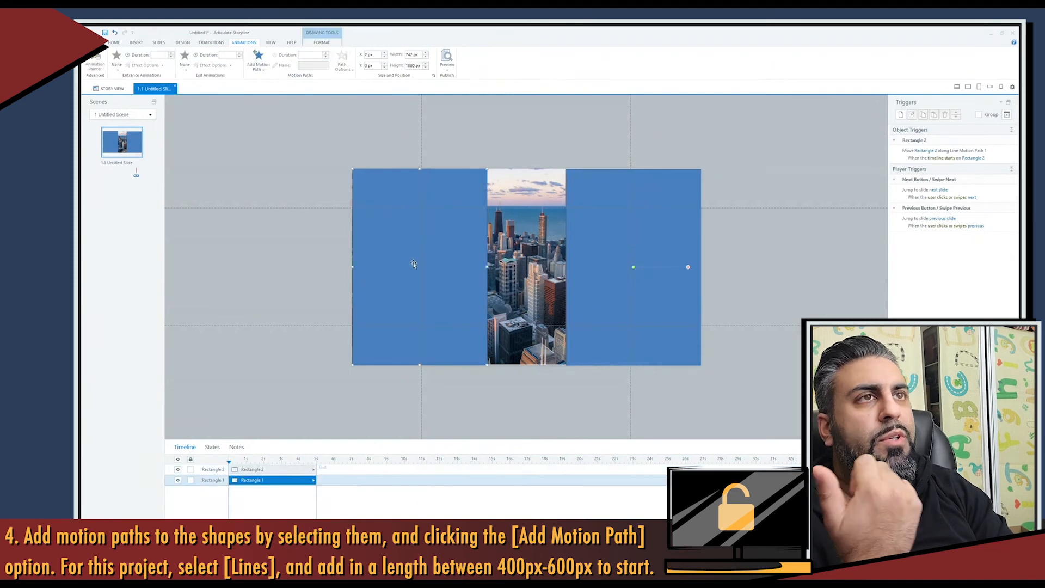
pyautogui.click(258, 64)
pyautogui.click(262, 90)
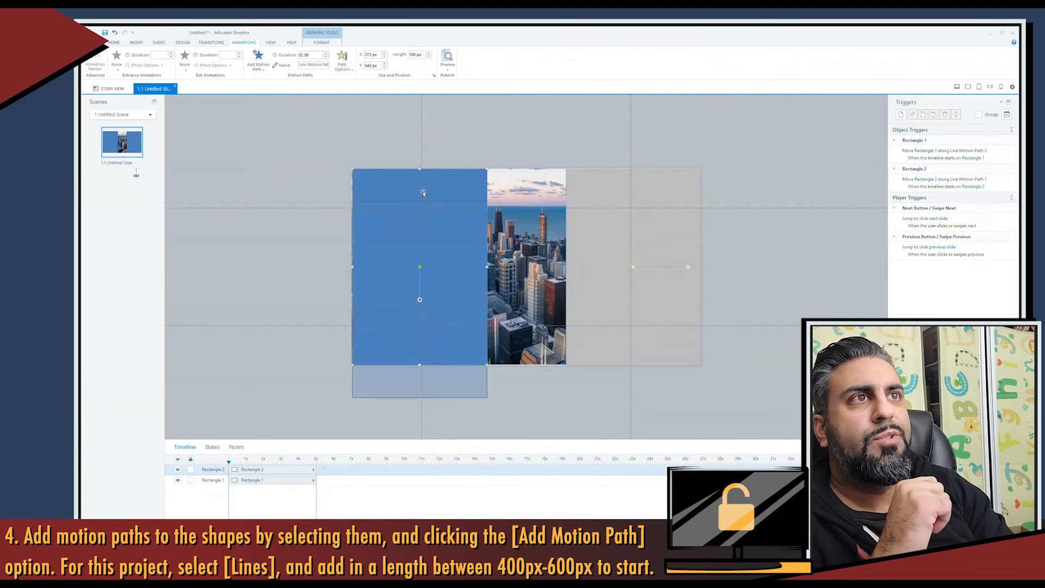
pyautogui.click(342, 60)
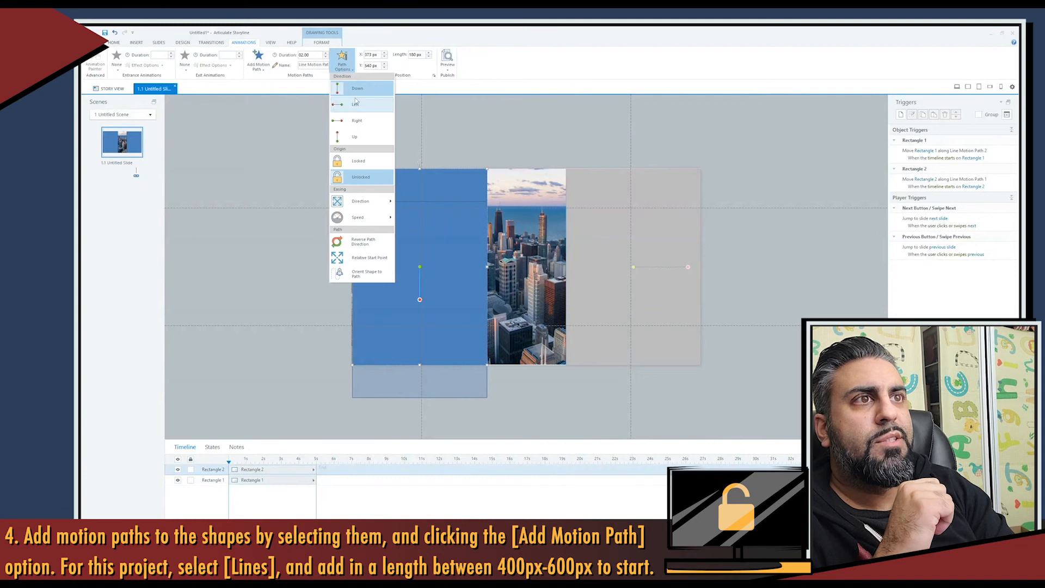
pyautogui.press('Escape')
pyautogui.press('Escape')
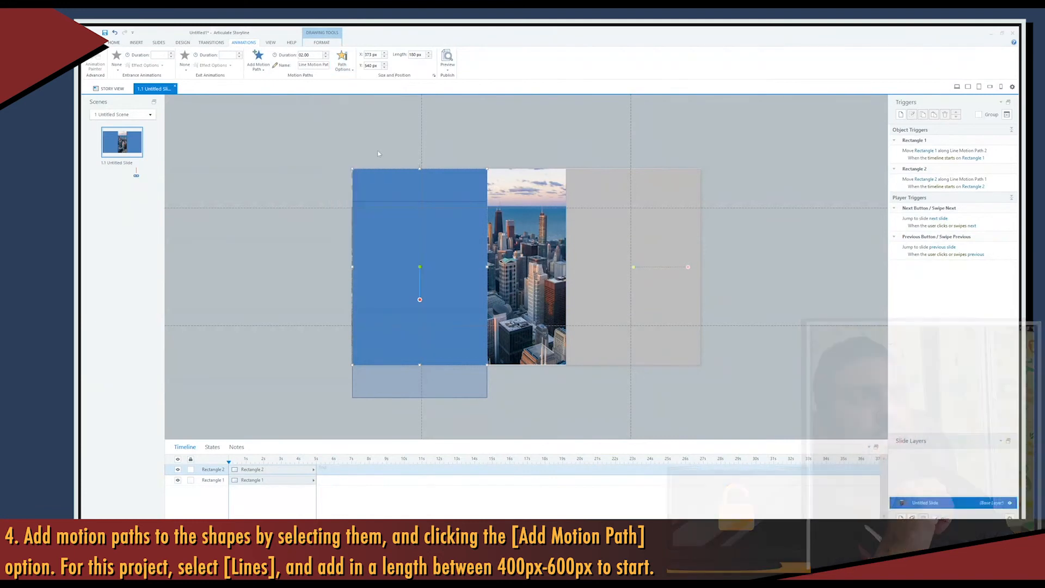
# Step: Direct the left rectangle's motion path to the left and set its length to 300 px
pyautogui.click(258, 60)
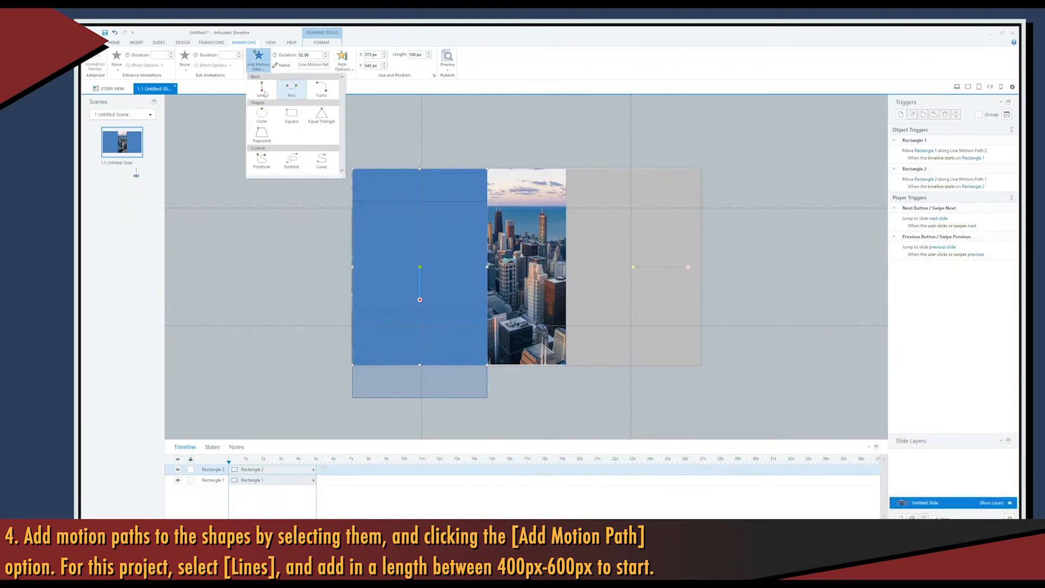
pyautogui.click(343, 62)
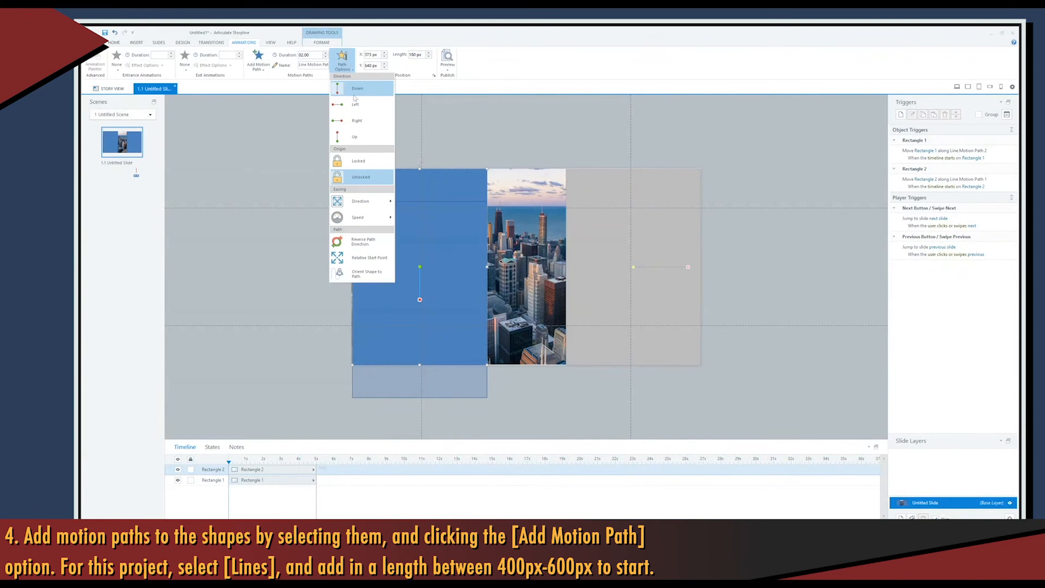
pyautogui.click(355, 103)
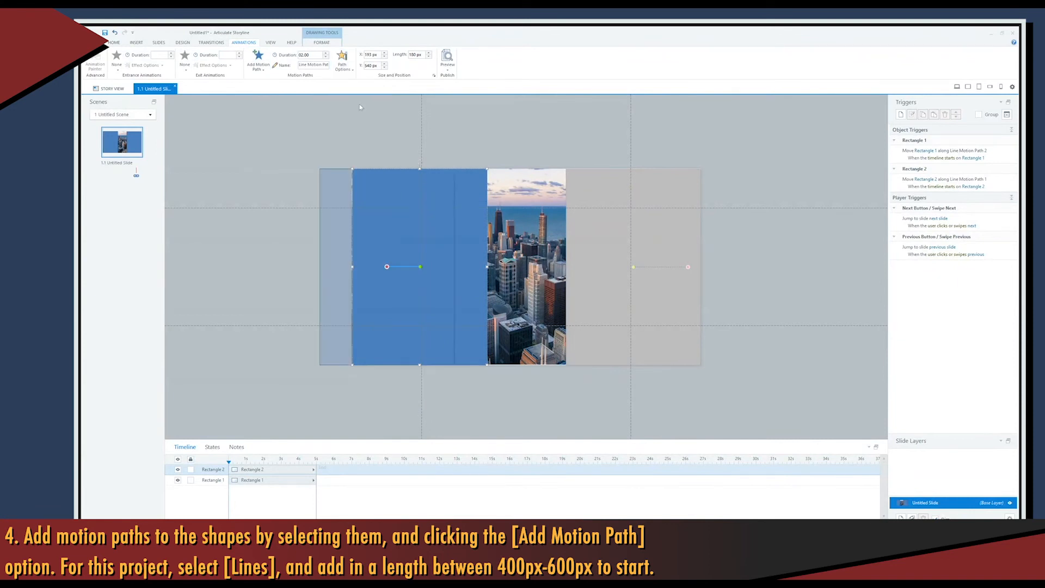
pyautogui.doubleClick(418, 55)
pyautogui.write('5')
pyautogui.press('Return')
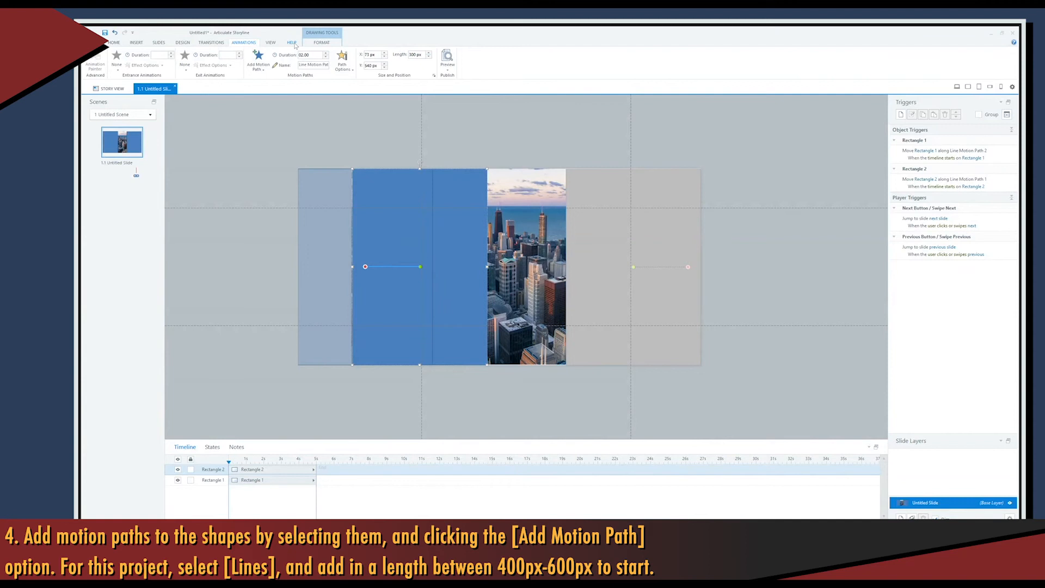
# Step: Edit the duration of the left rectangle's motion path and deselect it
pyautogui.moveTo(314, 55); pyautogui.dragTo(237, 53)
pyautogui.press('Tab')
pyautogui.click(360, 129)
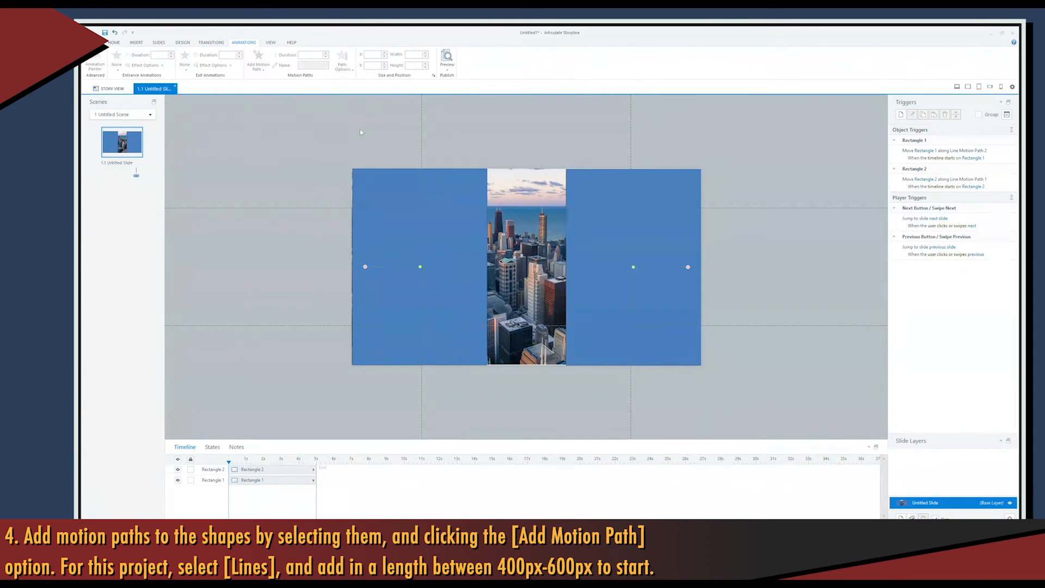
# Step: Draw a parallelogram about 578 px wide and 1076 px tall, and move it onto the left rectangle, flush with that rectangle's right edge
pyautogui.click(136, 42)
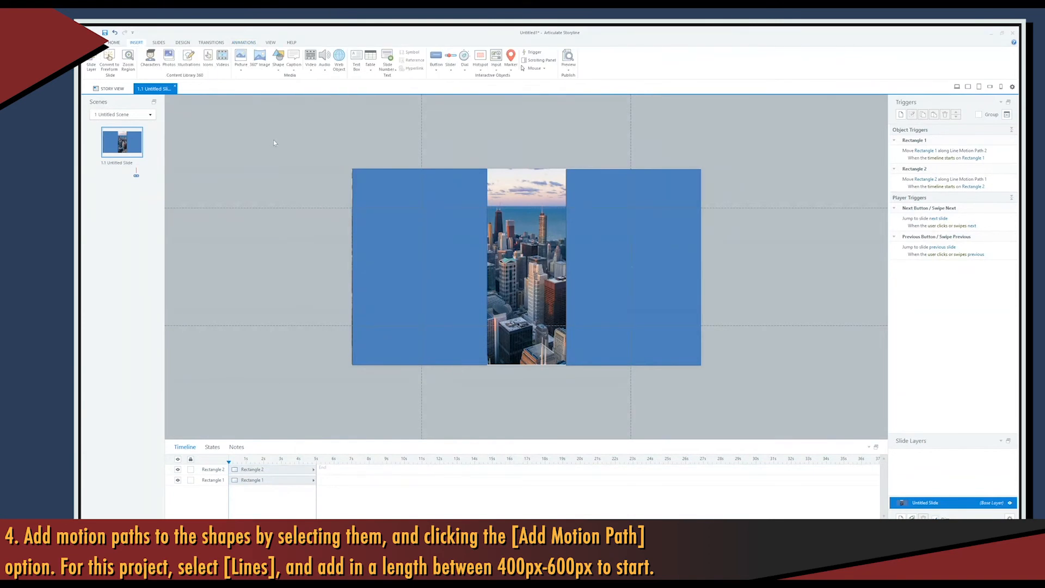
pyautogui.click(279, 66)
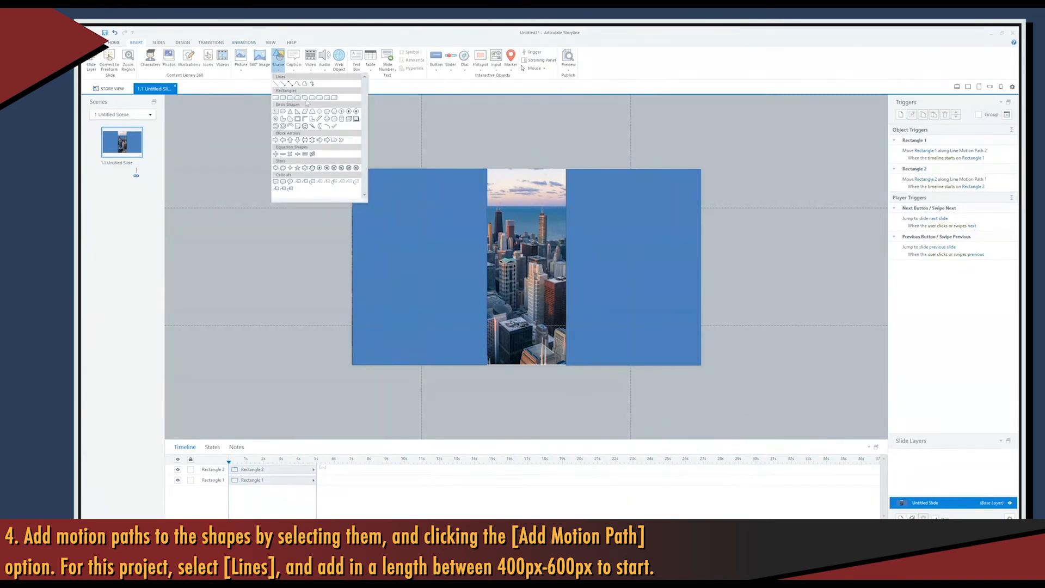
pyautogui.click(305, 118)
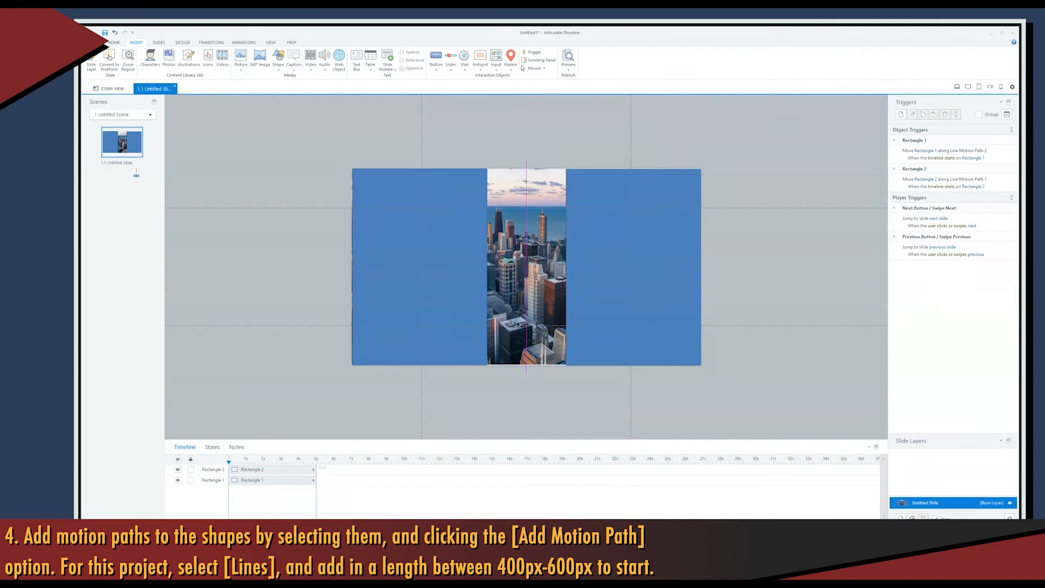
pyautogui.moveTo(526, 172)
pyautogui.mouseDown()
pyautogui.moveTo(490, 267)
pyautogui.moveTo(409, 363)
pyautogui.moveTo(422, 366)
pyautogui.mouseUp()
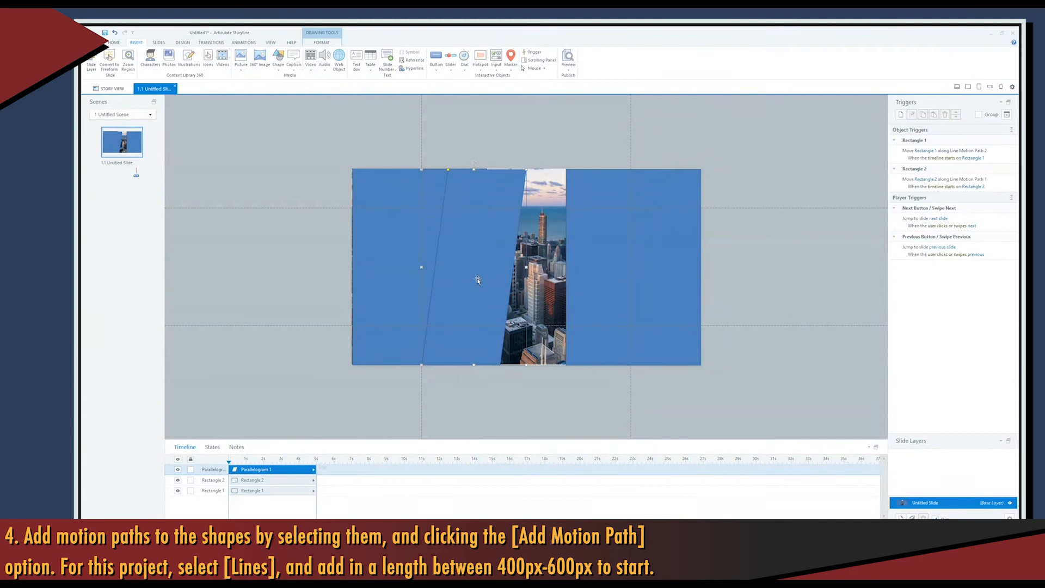
pyautogui.moveTo(477, 279); pyautogui.dragTo(440, 288)
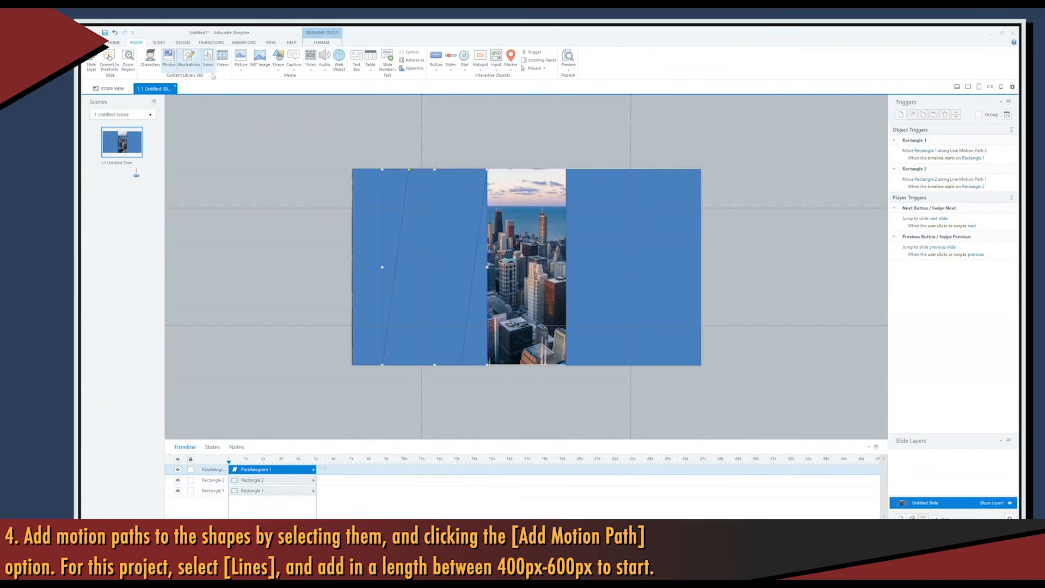
# Step: Duplicate the parallelogram, offset the copy slightly to the left and flip it vertically
pyautogui.click(114, 44)
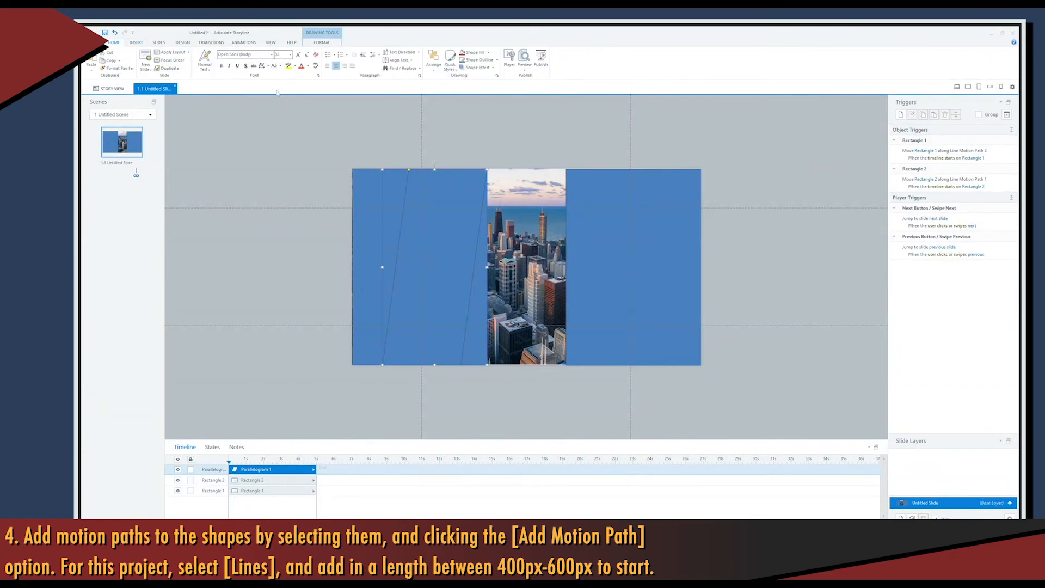
pyautogui.click(119, 61)
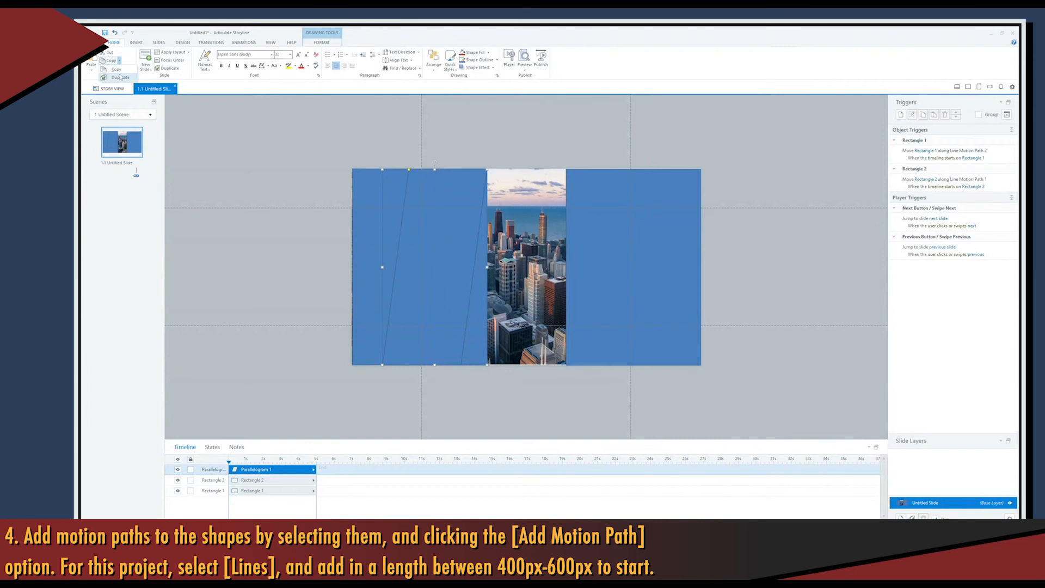
pyautogui.click(121, 76)
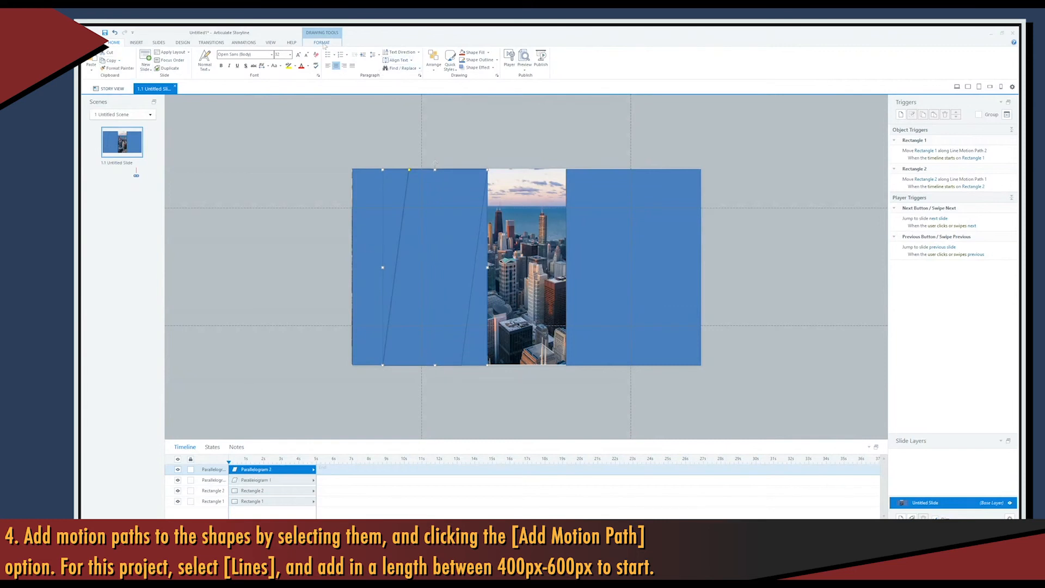
pyautogui.moveTo(434, 200); pyautogui.dragTo(423, 241)
pyautogui.click(322, 43)
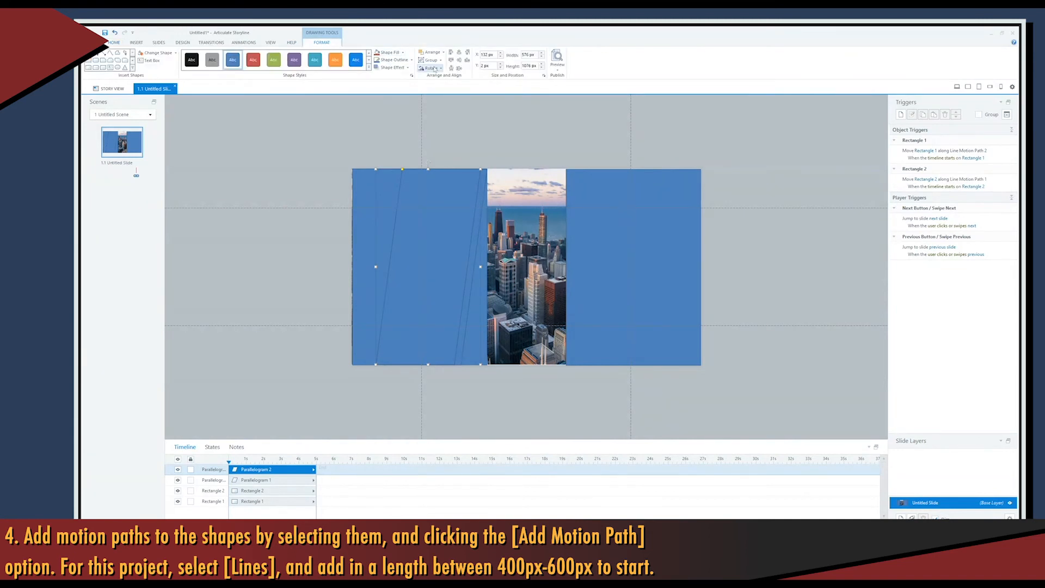
pyautogui.click(433, 68)
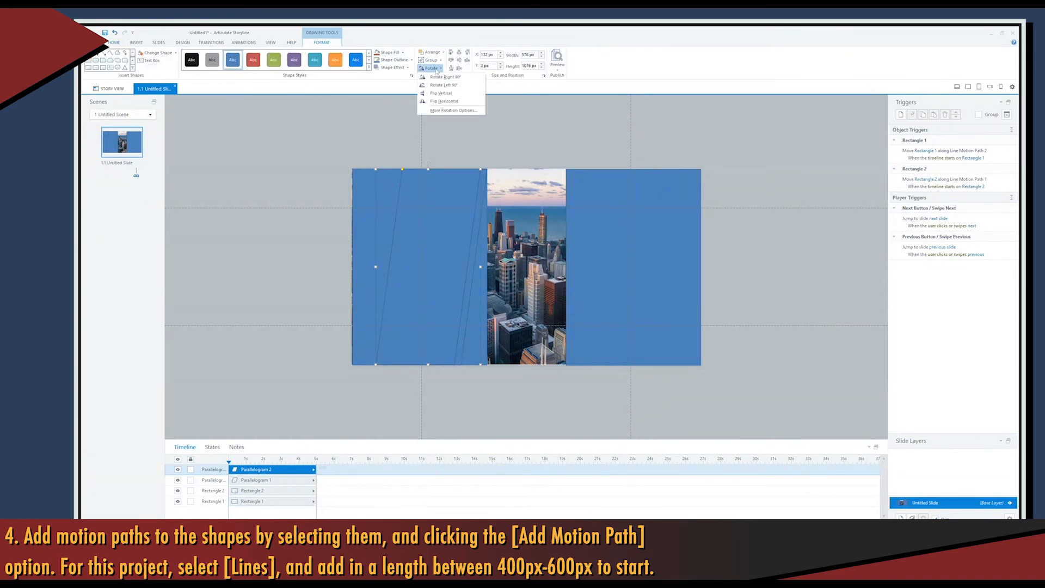
pyautogui.click(447, 95)
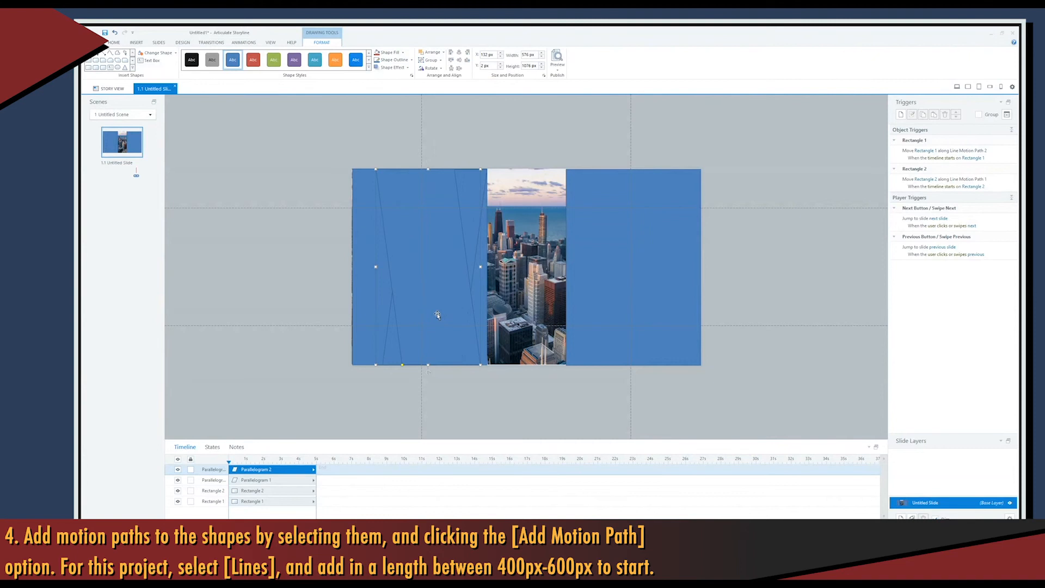
# Step: Align the flipped parallelogram with the left rectangle's right edge, and widen both parallelograms to 744 px, reaching the slide's left edge
pyautogui.moveTo(436, 313); pyautogui.dragTo(443, 313)
pyautogui.moveTo(381, 266); pyautogui.dragTo(351, 266)
pyautogui.click(477, 219)
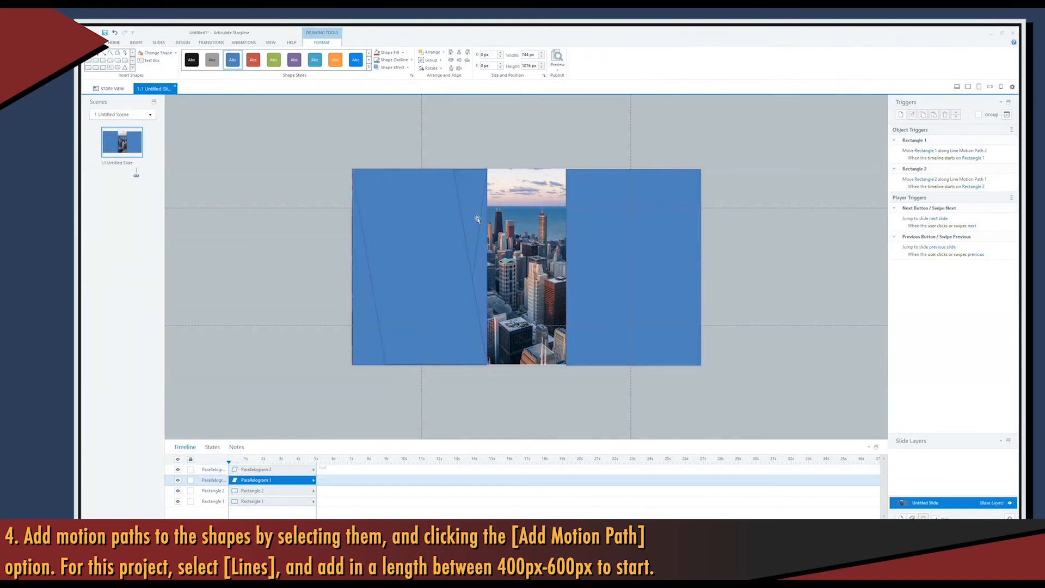
pyautogui.click(276, 470)
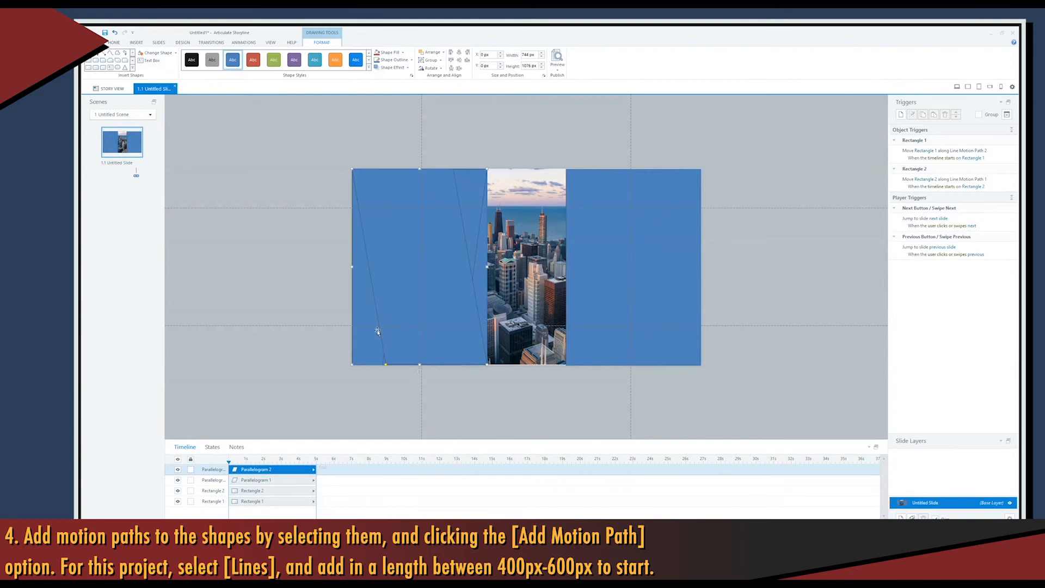
pyautogui.click(281, 481)
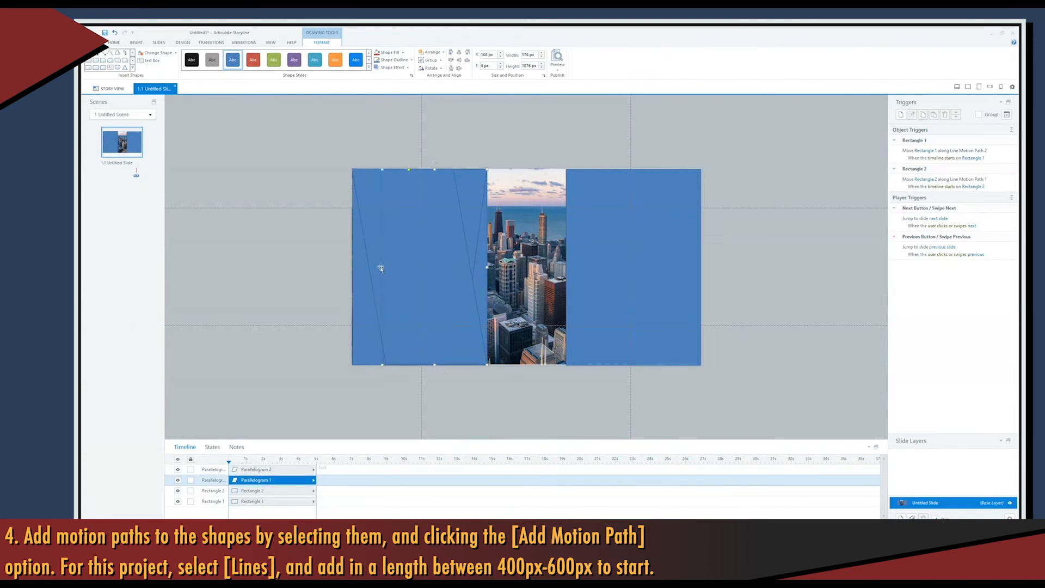
pyautogui.moveTo(380, 269); pyautogui.dragTo(352, 271)
# Step: Add a line motion path to the flipped parallelogram, directed left with a length of 200 px
pyautogui.click(278, 469)
pyautogui.click(240, 43)
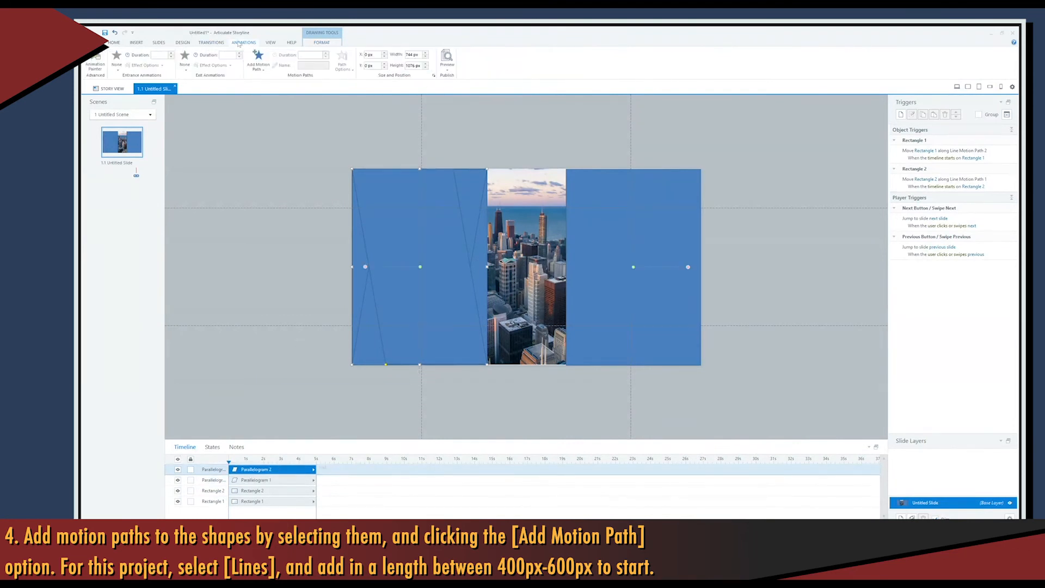
pyautogui.click(258, 59)
pyautogui.click(265, 96)
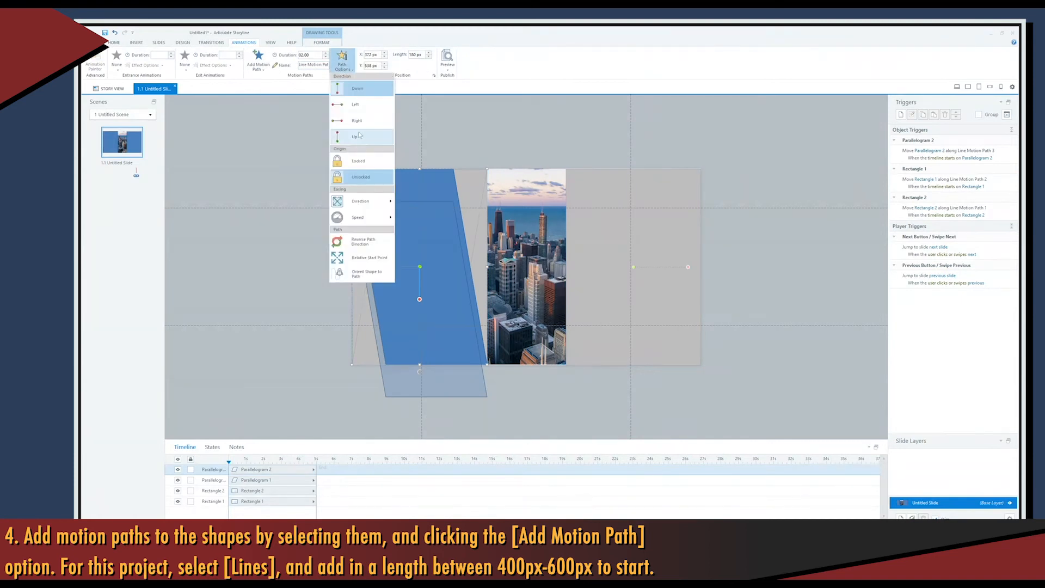
pyautogui.click(357, 104)
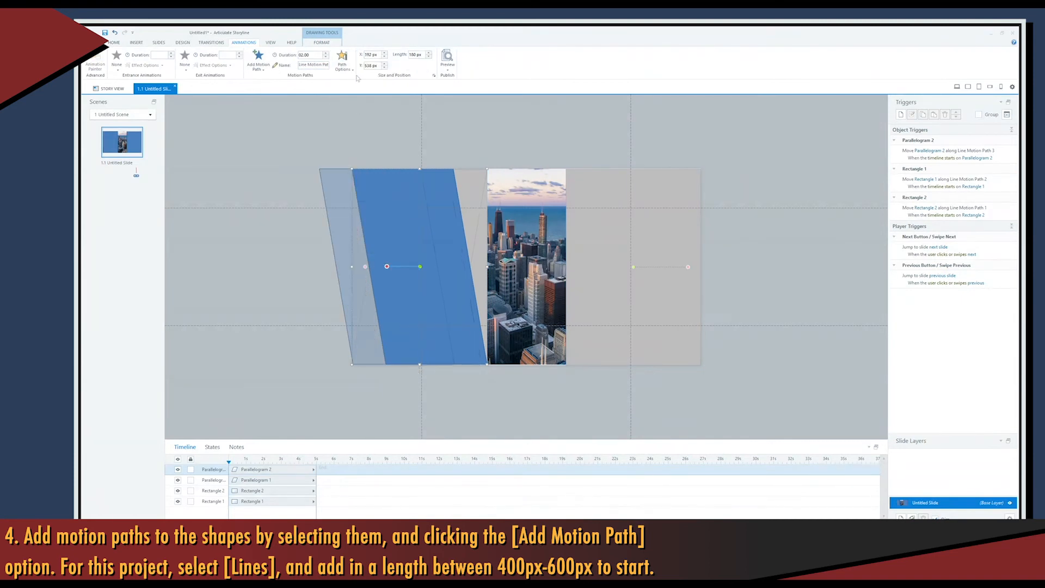
pyautogui.doubleClick(412, 54)
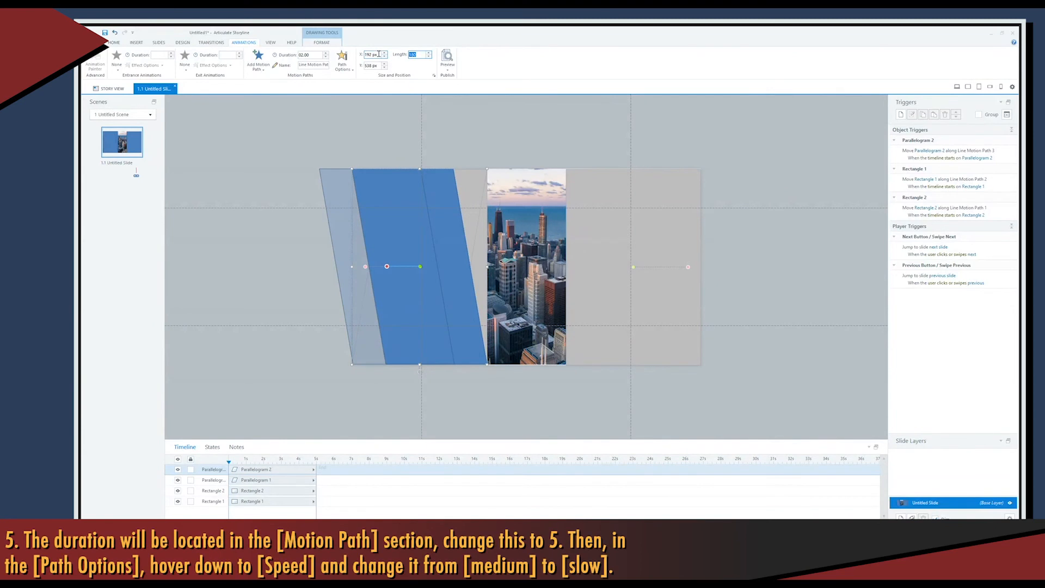
pyautogui.write('200')
pyautogui.press('Return')
# Step: Set the flipped parallelogram's motion path to the Slow easing speed and a duration of 5 seconds, and deselect it
pyautogui.click(343, 61)
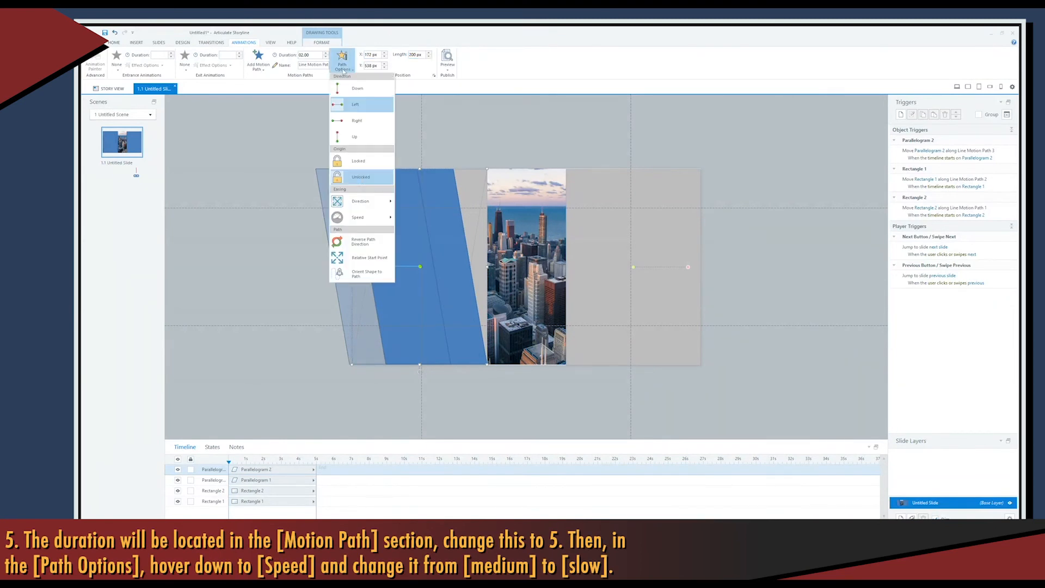
pyautogui.moveTo(375, 218)
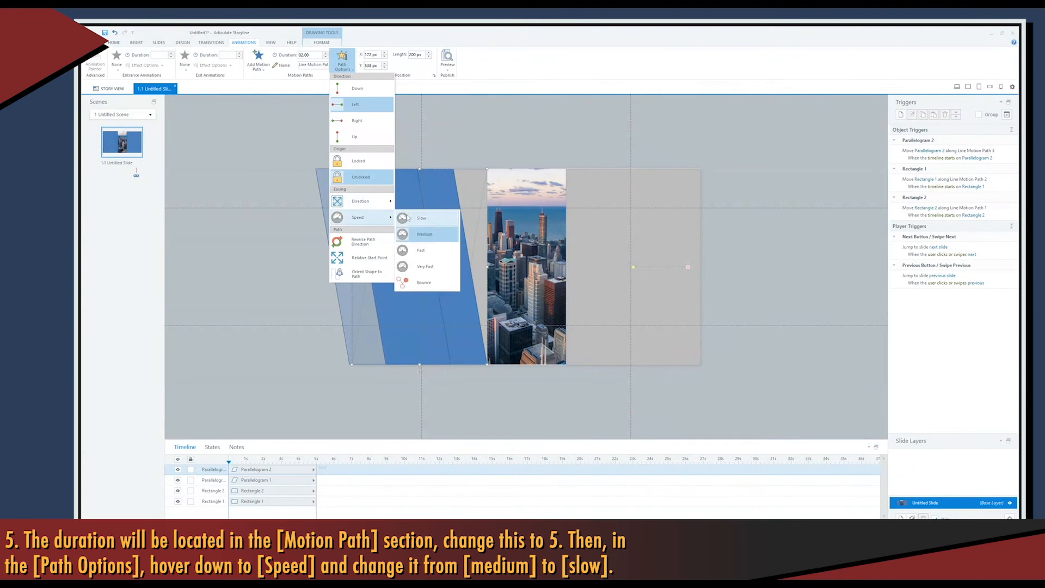
pyautogui.click(409, 218)
pyautogui.doubleClick(307, 55)
pyautogui.write('5')
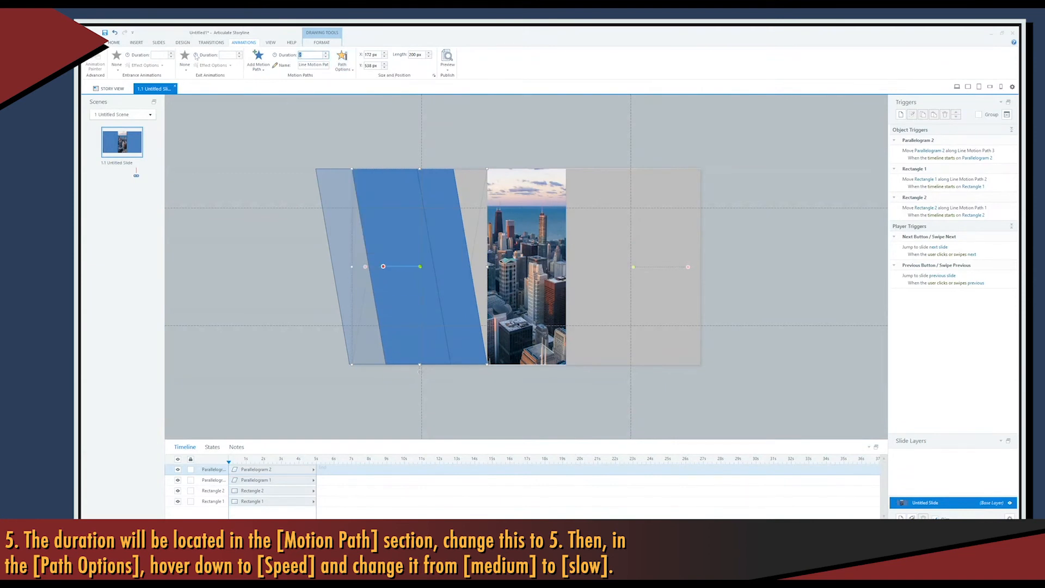
pyautogui.press('Tab')
pyautogui.click(393, 394)
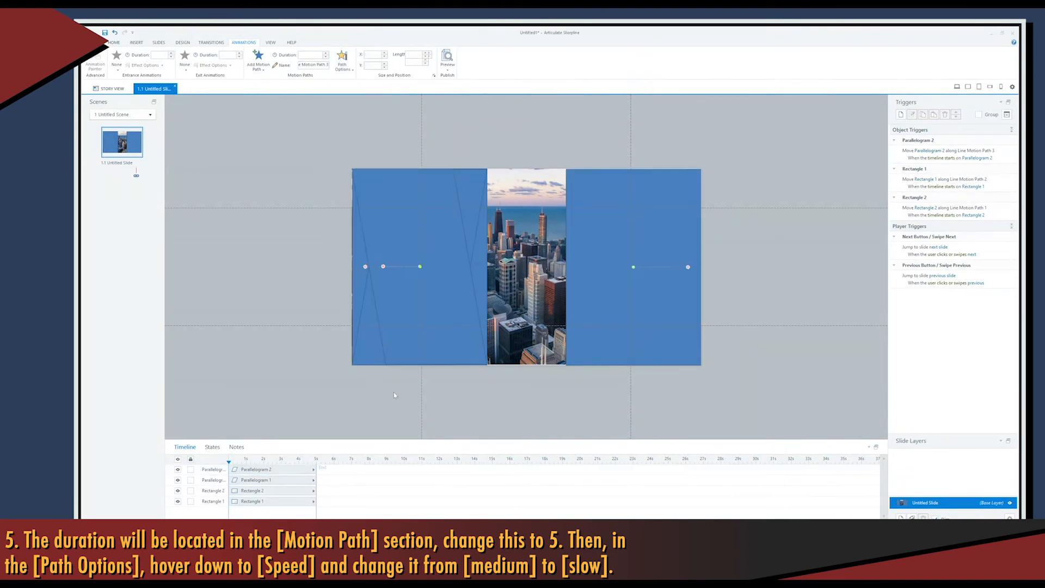
# Step: Add a line motion path to the original parallelogram, directed left with a length of 200 px
pyautogui.click(267, 470)
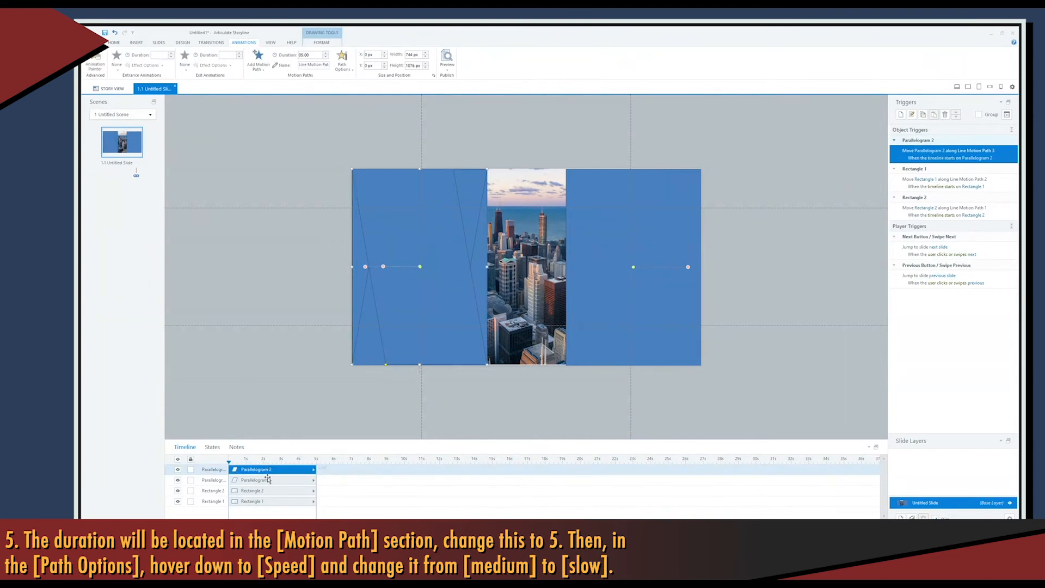
pyautogui.click(268, 479)
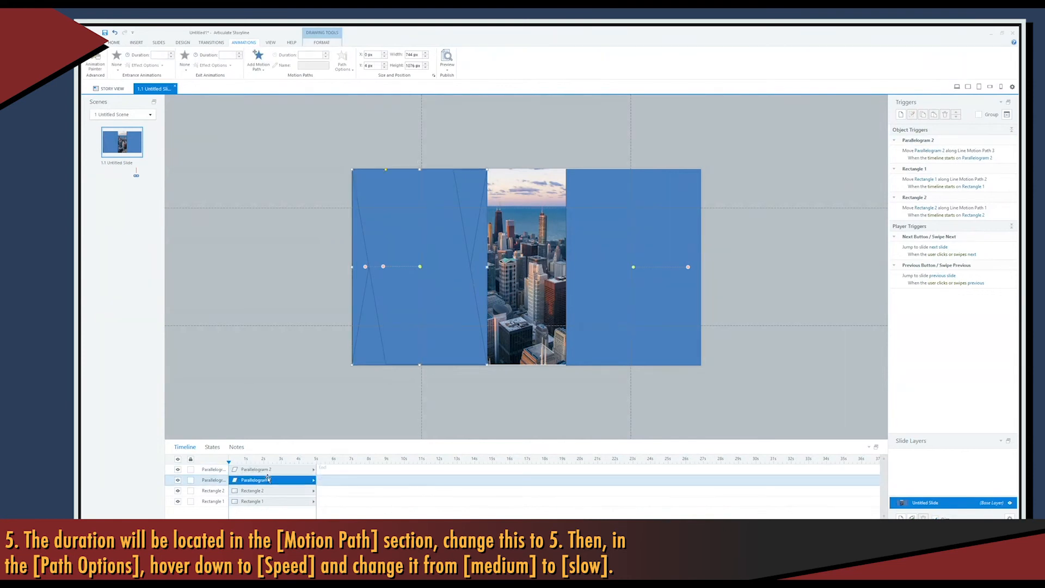
pyautogui.click(258, 60)
pyautogui.click(268, 90)
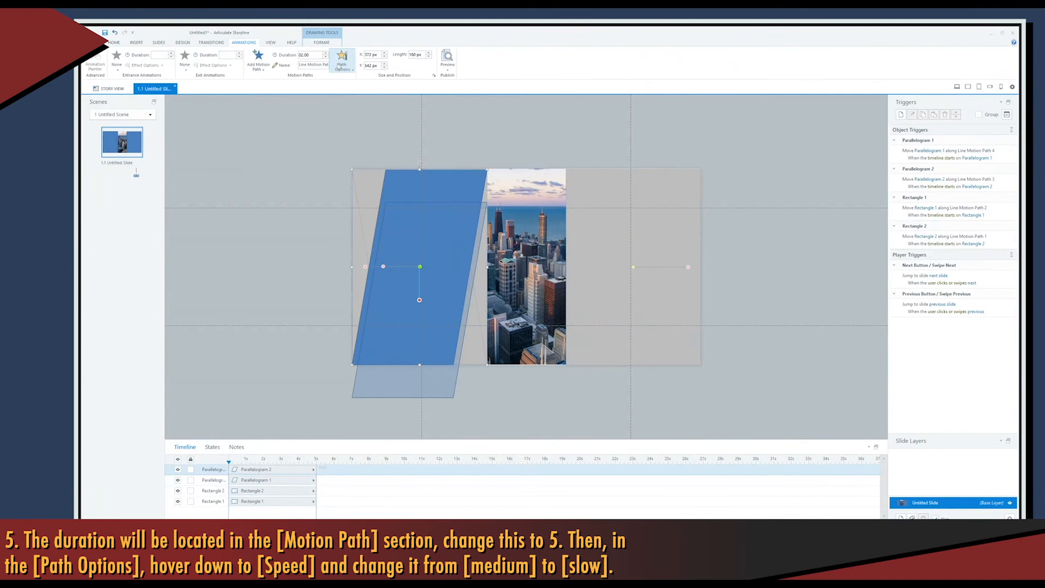
pyautogui.click(341, 66)
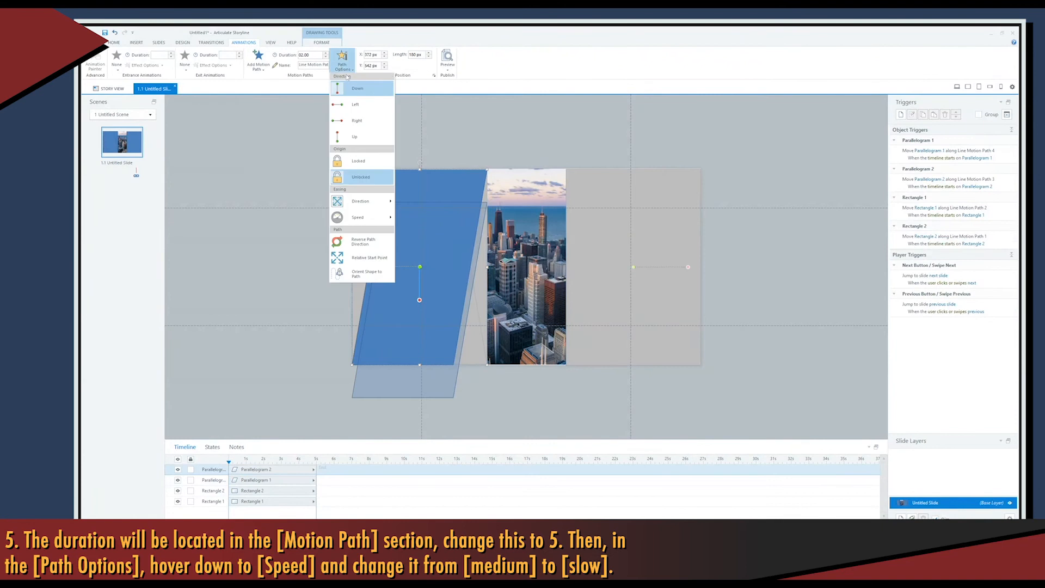
pyautogui.click(355, 104)
pyautogui.doubleClick(418, 56)
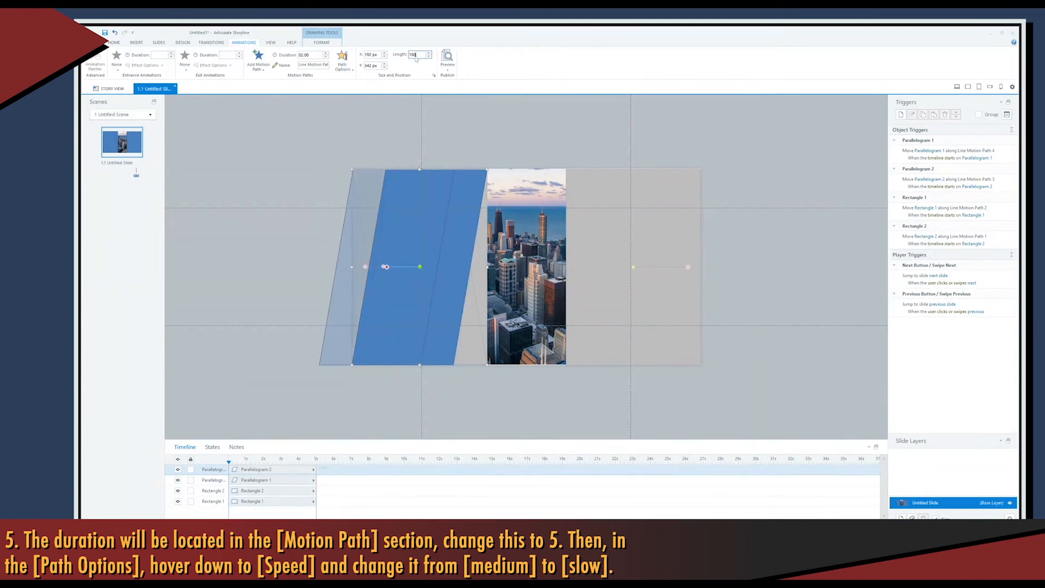
pyautogui.write('200')
pyautogui.press('Return')
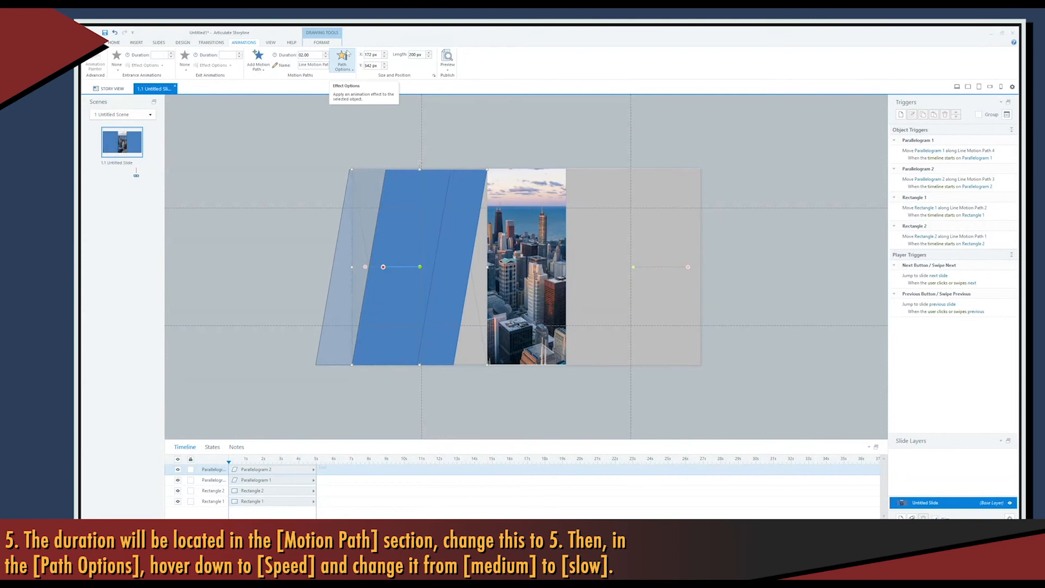
# Step: Set the original parallelogram's motion path to a duration of 5 seconds and the Slow easing speed
pyautogui.click(302, 55)
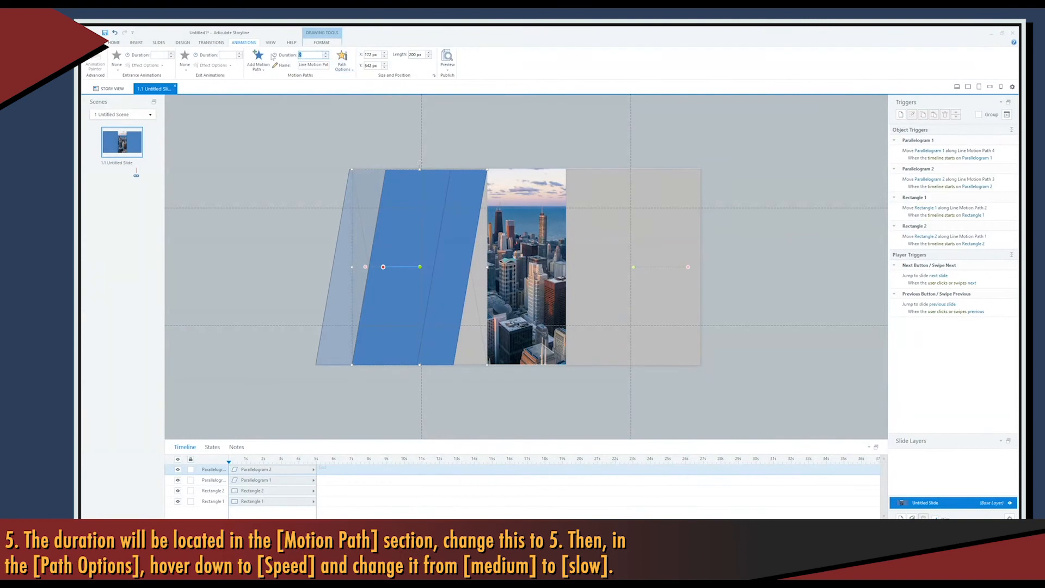
pyautogui.write('5')
pyautogui.press('Tab')
pyautogui.click(341, 59)
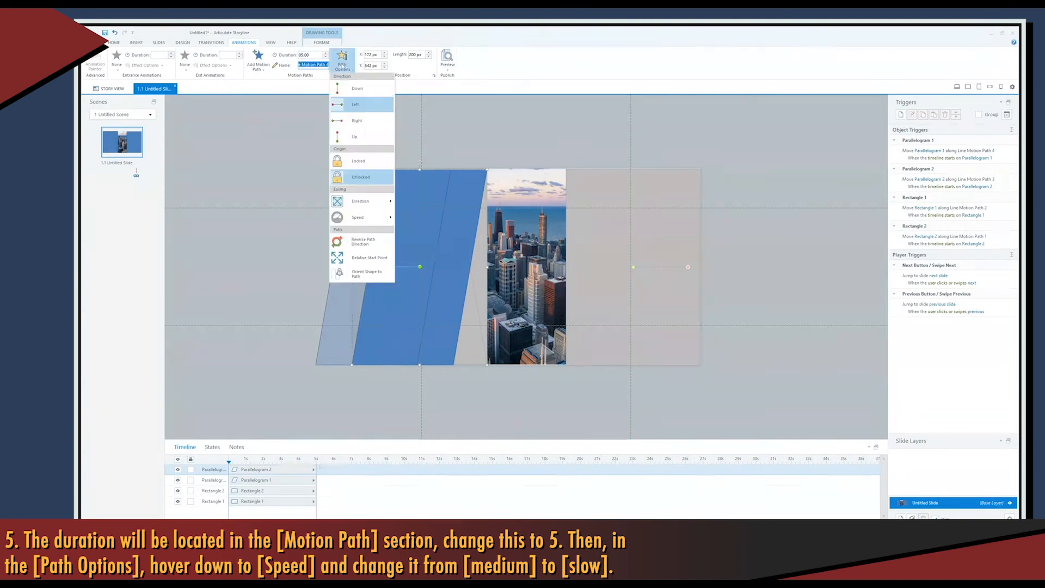
pyautogui.moveTo(358, 222)
pyautogui.click(425, 218)
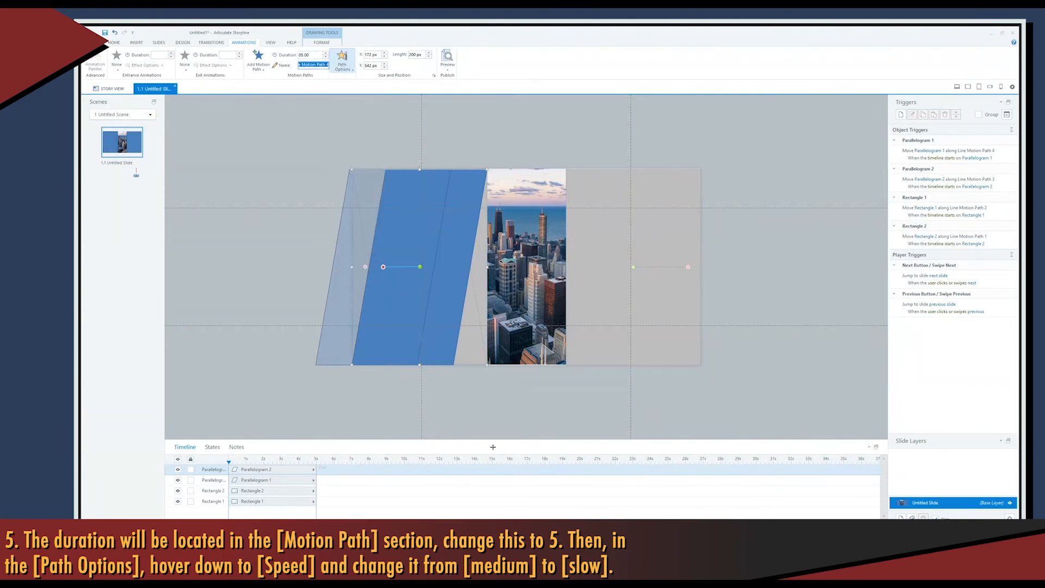
# Step: Extend the slide's timeline to 10 seconds and hide the right rectangle, Rectangle 2
pyautogui.moveTo(315, 514); pyautogui.dragTo(402, 510)
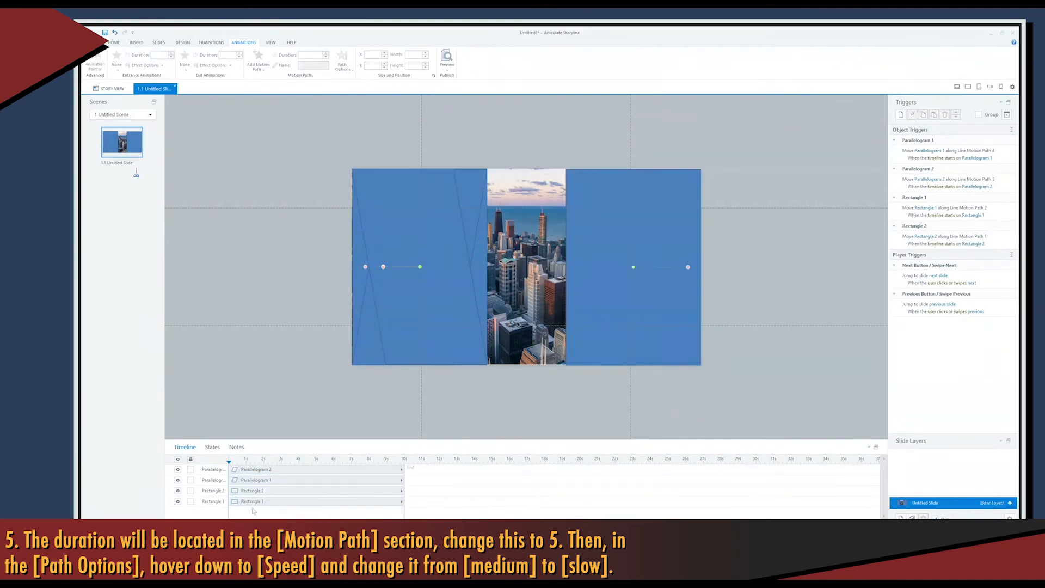
pyautogui.click(253, 490)
pyautogui.click(252, 501)
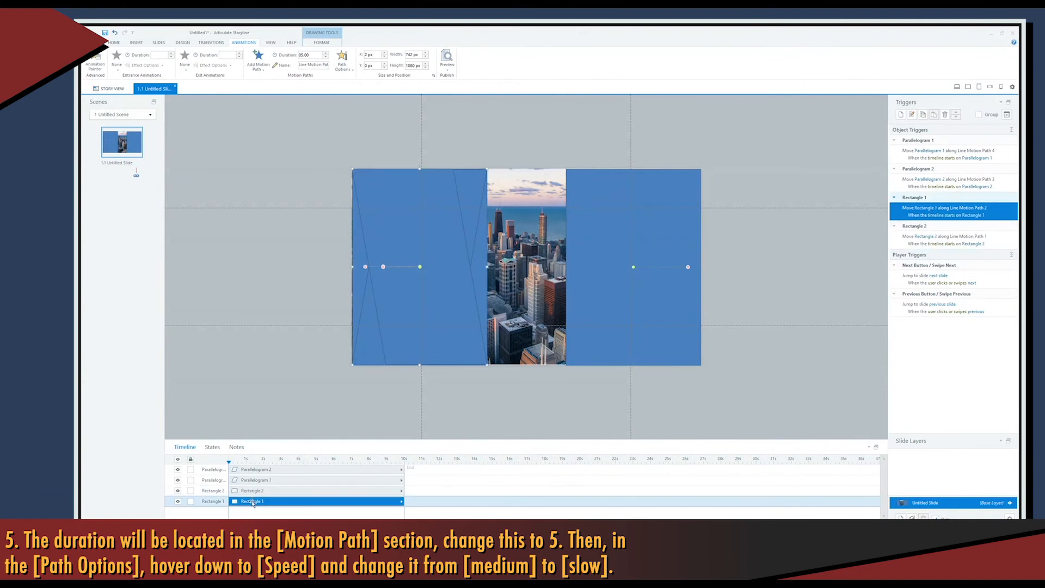
pyautogui.click(177, 491)
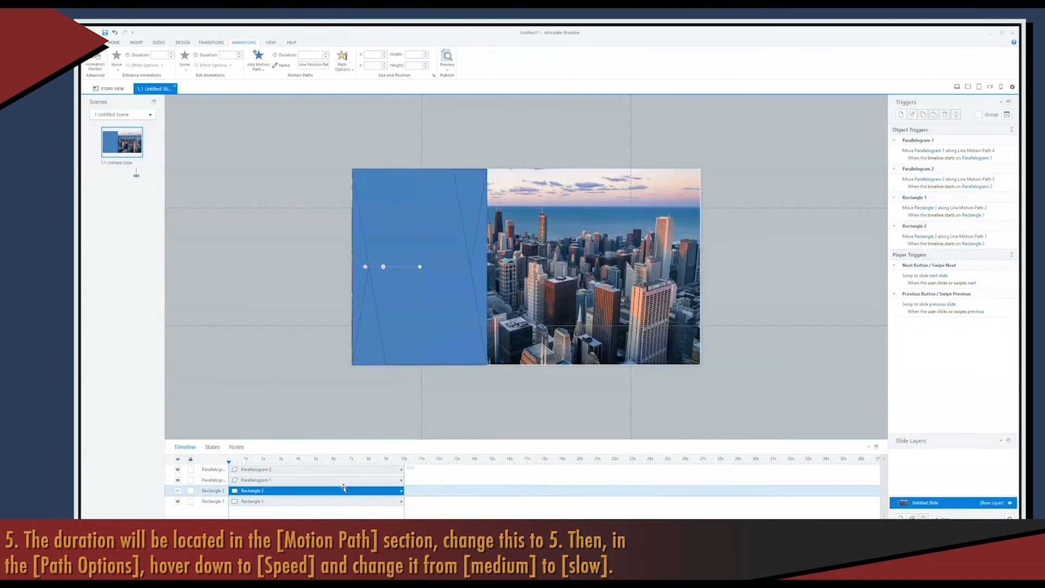
# Step: Preview the slide to check how the left shapes slide away over the skyline
pyautogui.click(447, 61)
pyautogui.click(450, 75)
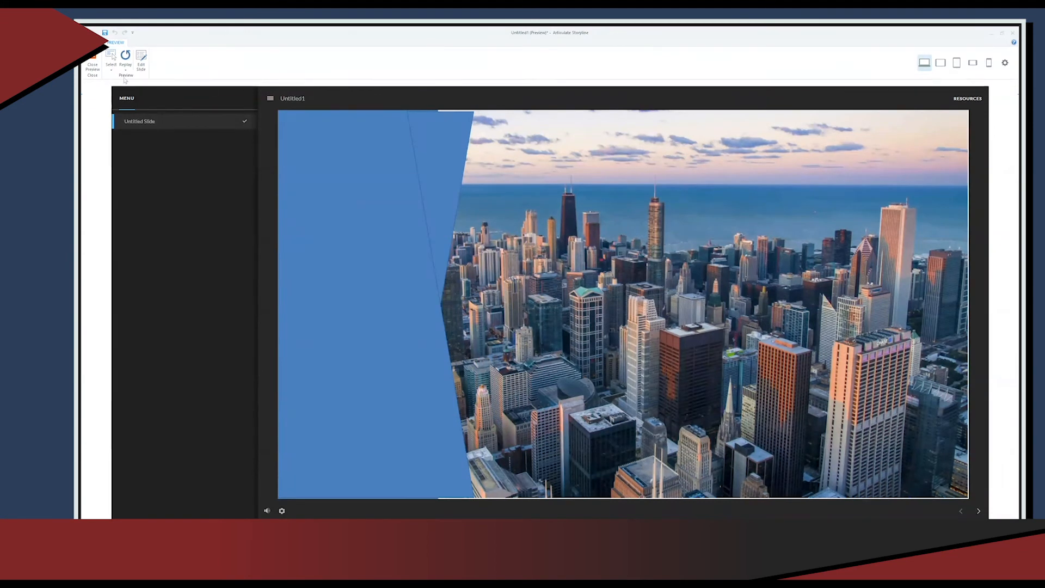
# Step: Close the preview and fit Parallelogram 1 to the slide's top edge at Y 0 px with a height of 1076 px
pyautogui.click(93, 64)
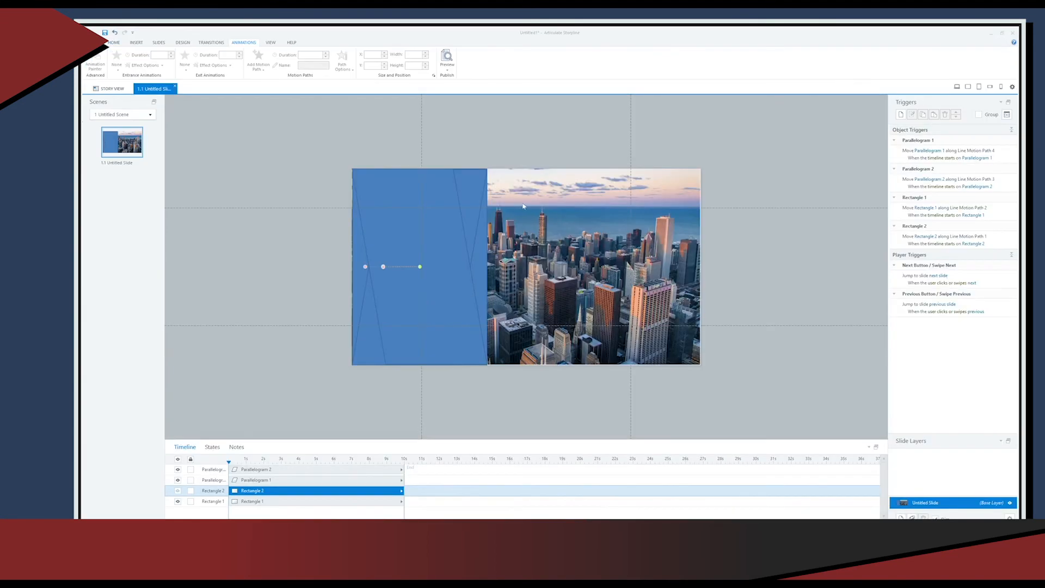
pyautogui.click(479, 193)
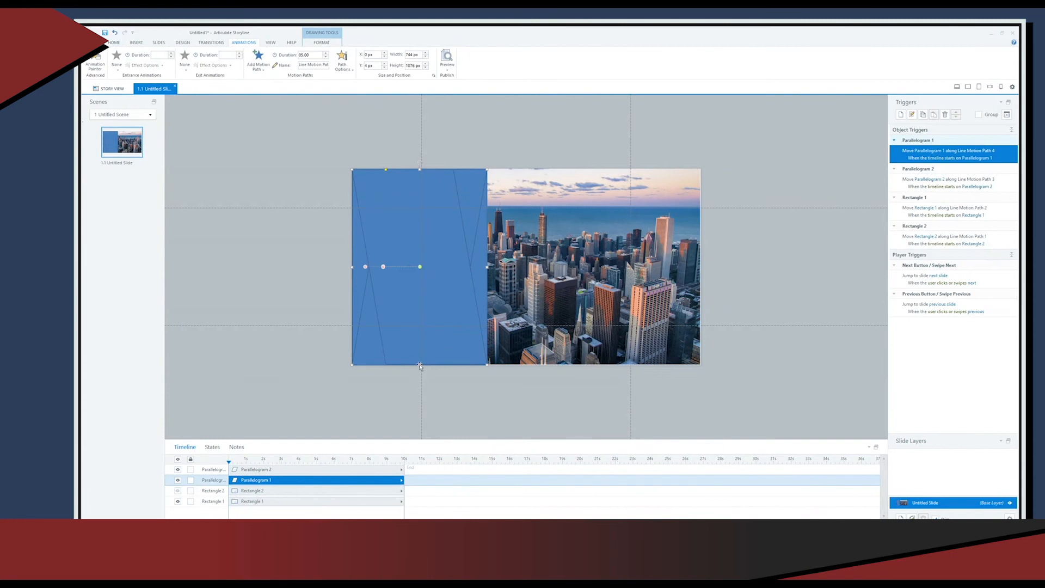
pyautogui.moveTo(420, 365); pyautogui.dragTo(419, 371)
pyautogui.moveTo(420, 165); pyautogui.dragTo(420, 164)
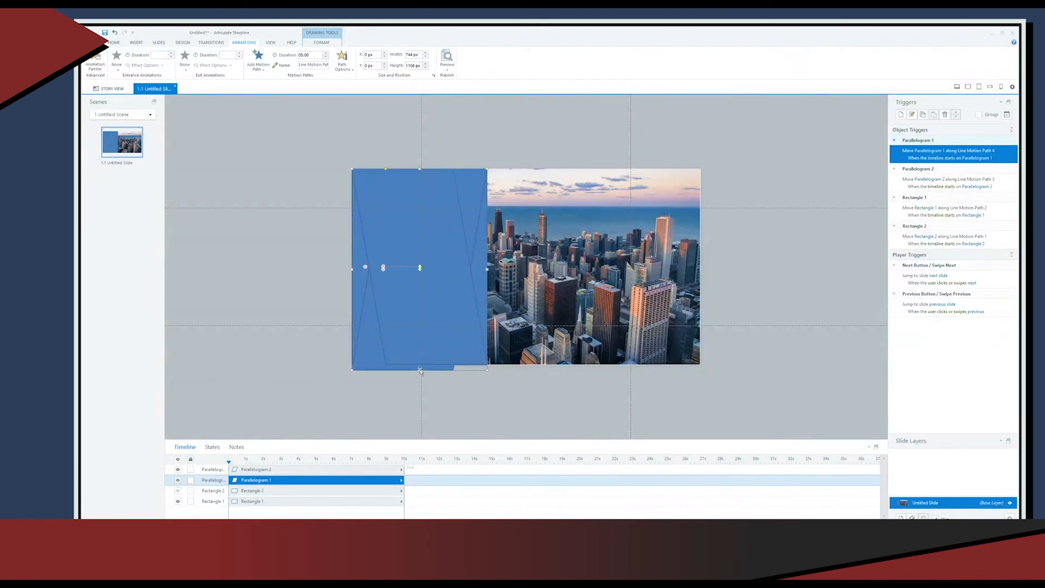
pyautogui.moveTo(419, 370); pyautogui.dragTo(419, 364)
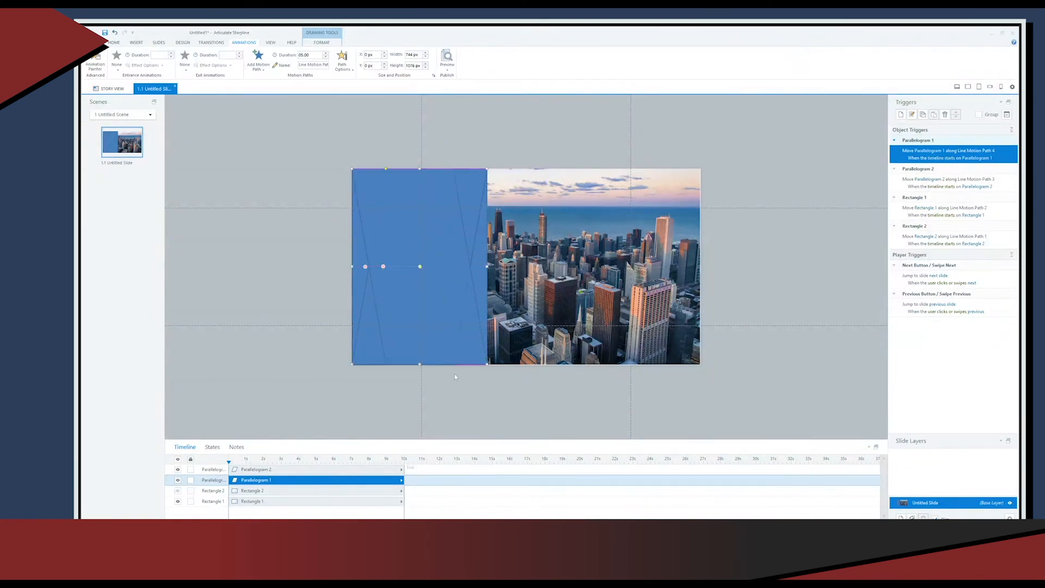
# Step: Adjust the upper and lower edges of Parallelogram 2 so its height matches the slide at about 1080 px
pyautogui.click(317, 470)
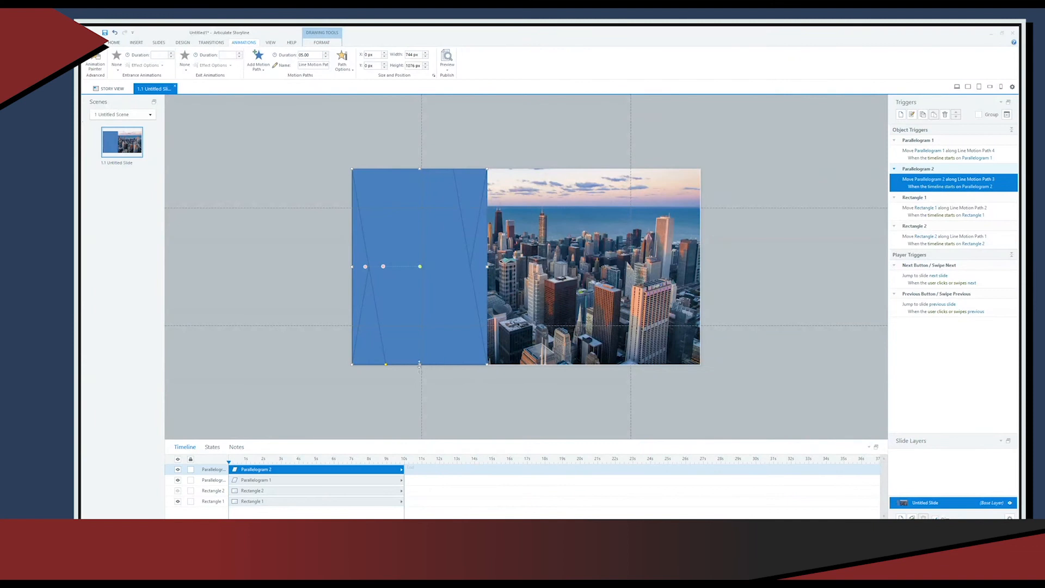
pyautogui.moveTo(419, 365); pyautogui.dragTo(420, 364)
pyautogui.moveTo(419, 166); pyautogui.dragTo(420, 167)
pyautogui.click(318, 323)
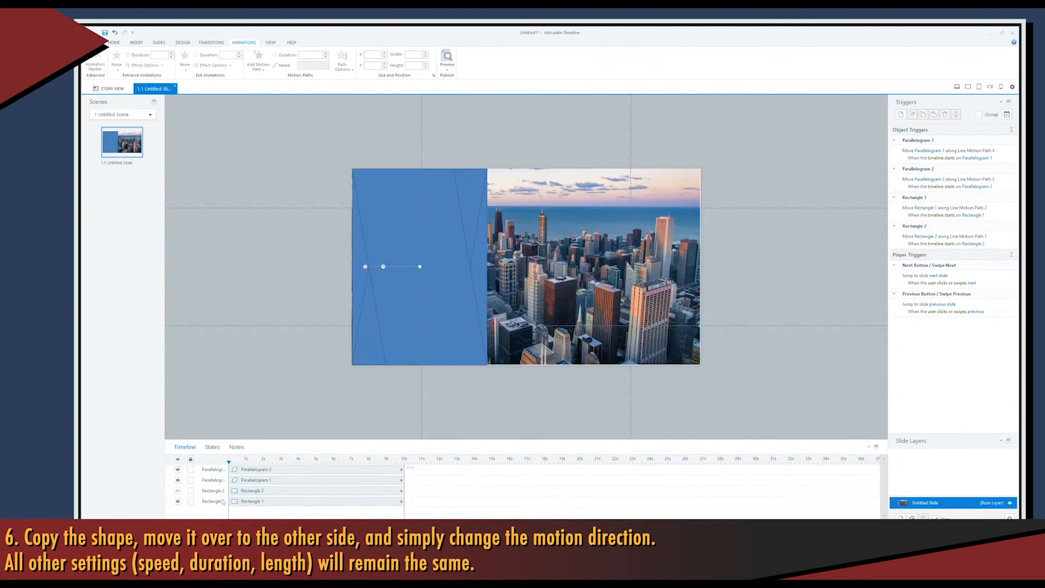
# Step: Duplicate Parallelogram 1 and Parallelogram 2 together
pyautogui.click(256, 480)
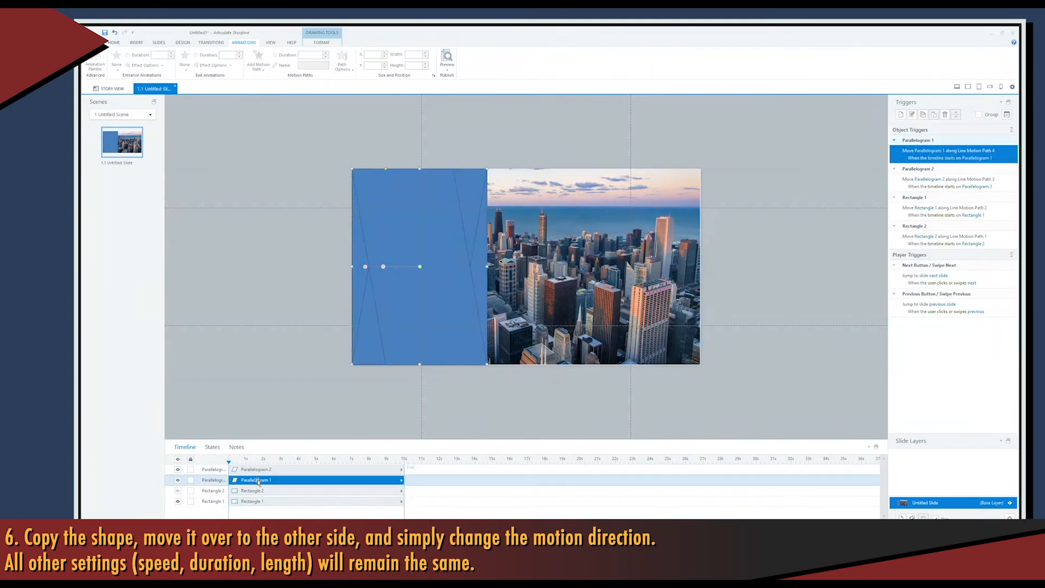
pyautogui.keyDown('shift'); pyautogui.click(258, 468); pyautogui.keyUp('shift')
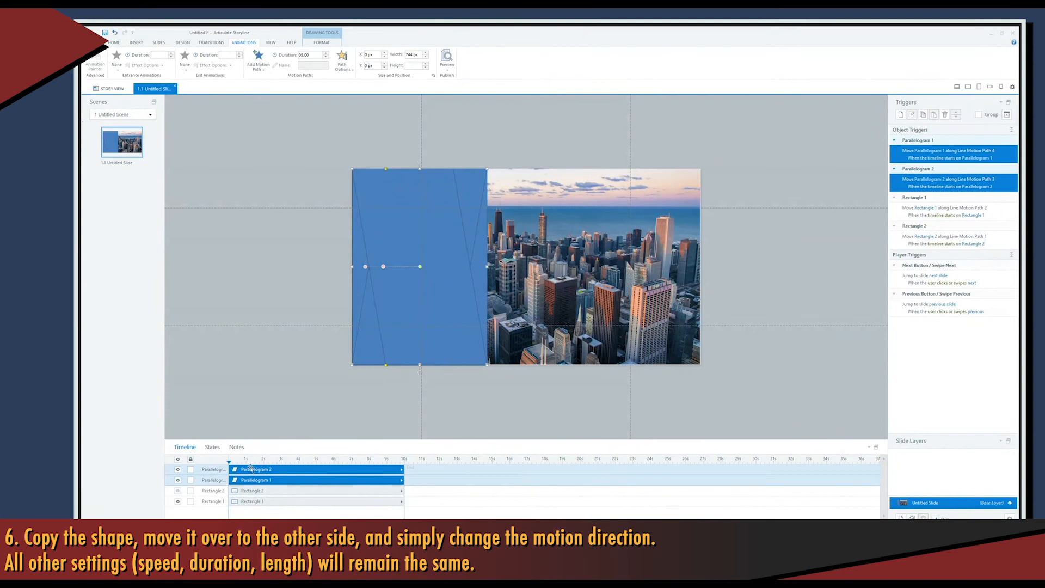
pyautogui.click(113, 42)
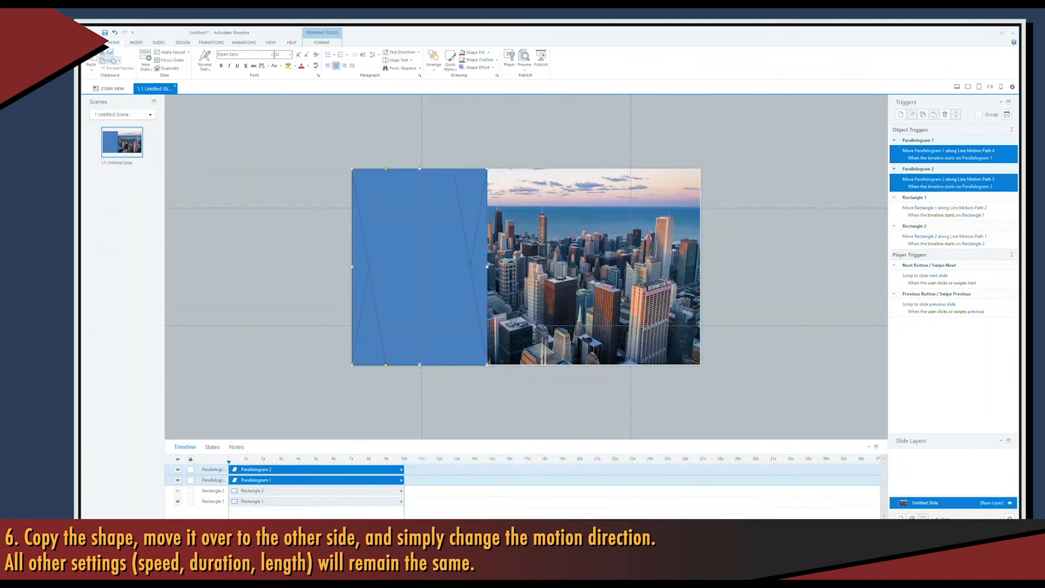
pyautogui.click(119, 61)
pyautogui.click(117, 77)
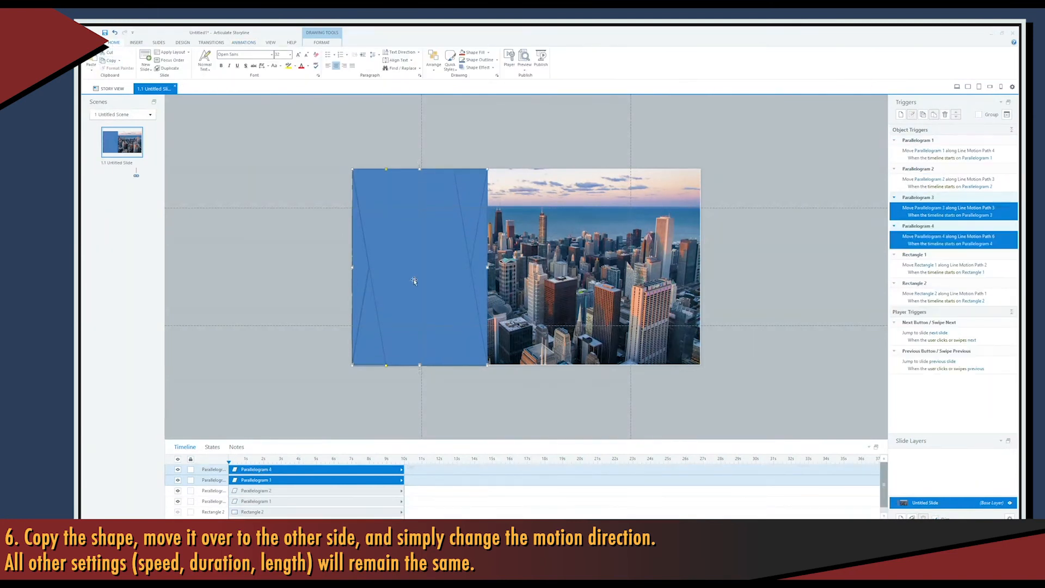
# Step: Move the two duplicated parallelograms flush with the slide's right edge and unhide Rectangle 2
pyautogui.moveTo(417, 280); pyautogui.dragTo(629, 278)
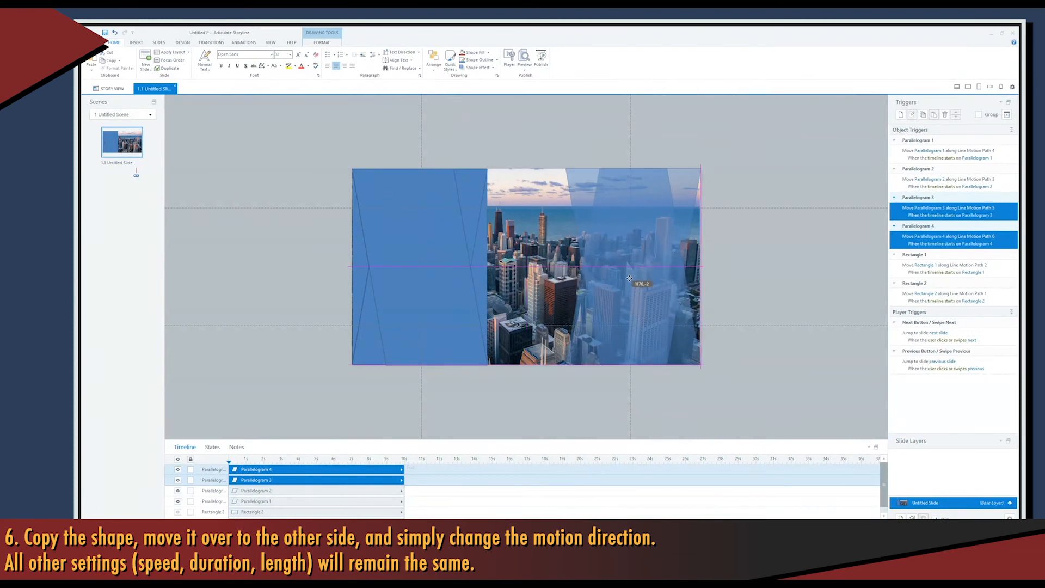
pyautogui.moveTo(630, 279); pyautogui.dragTo(629, 279)
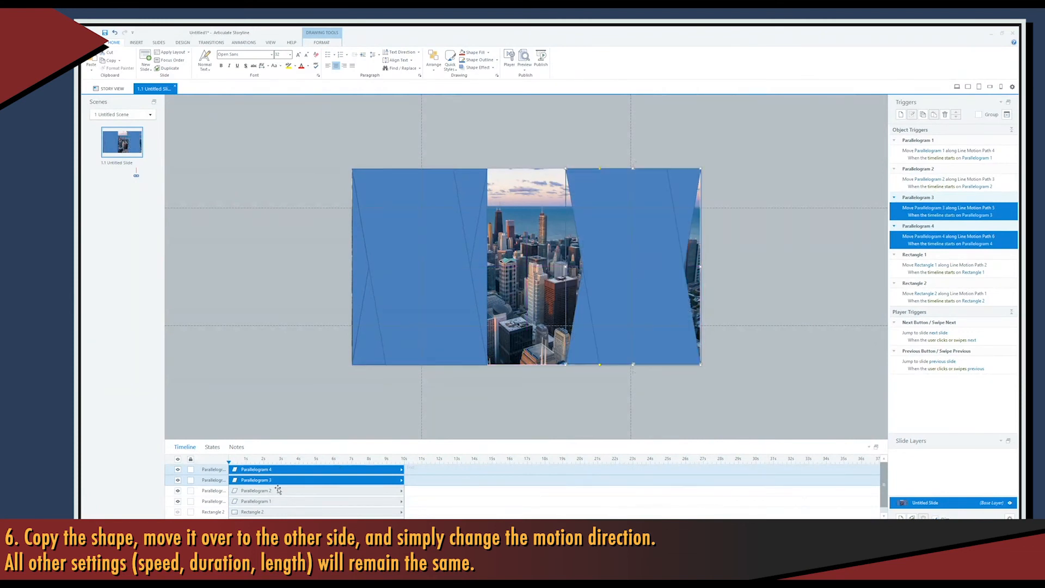
pyautogui.click(177, 514)
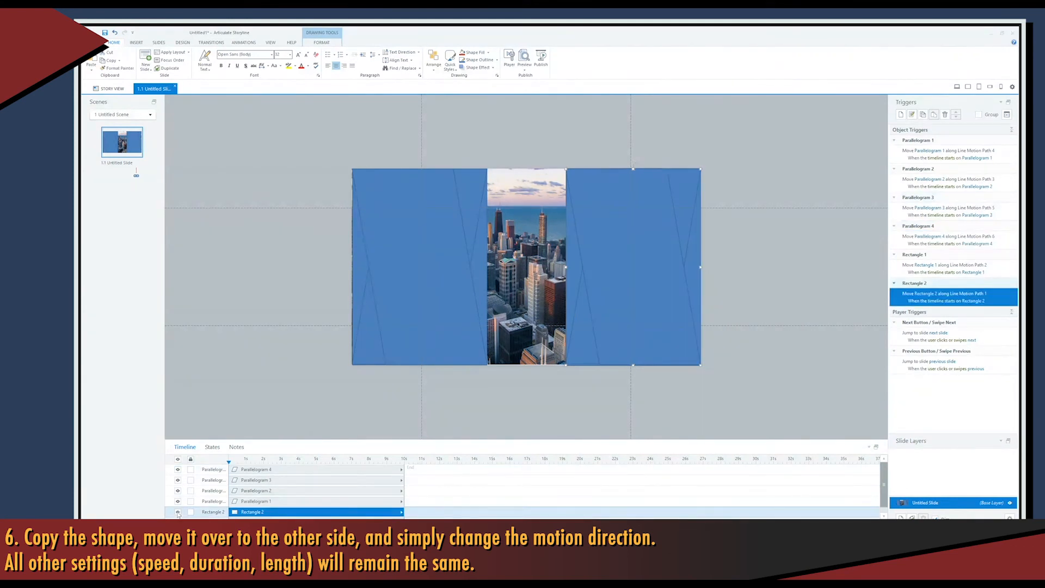
pyautogui.click(281, 390)
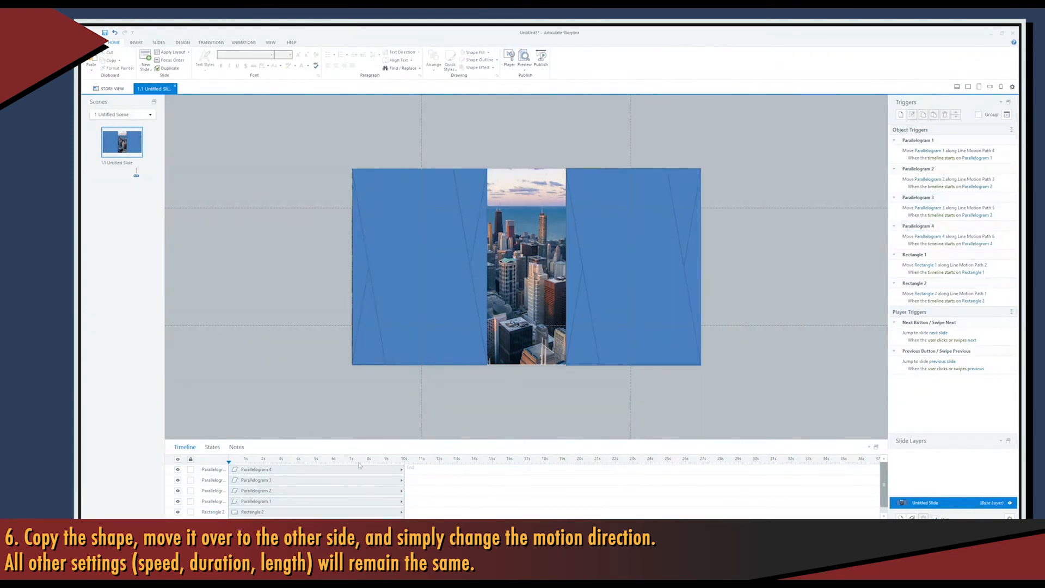
# Step: Change the line motion path direction of Parallelogram 4 and Parallelogram 3 to Right
pyautogui.click(615, 242)
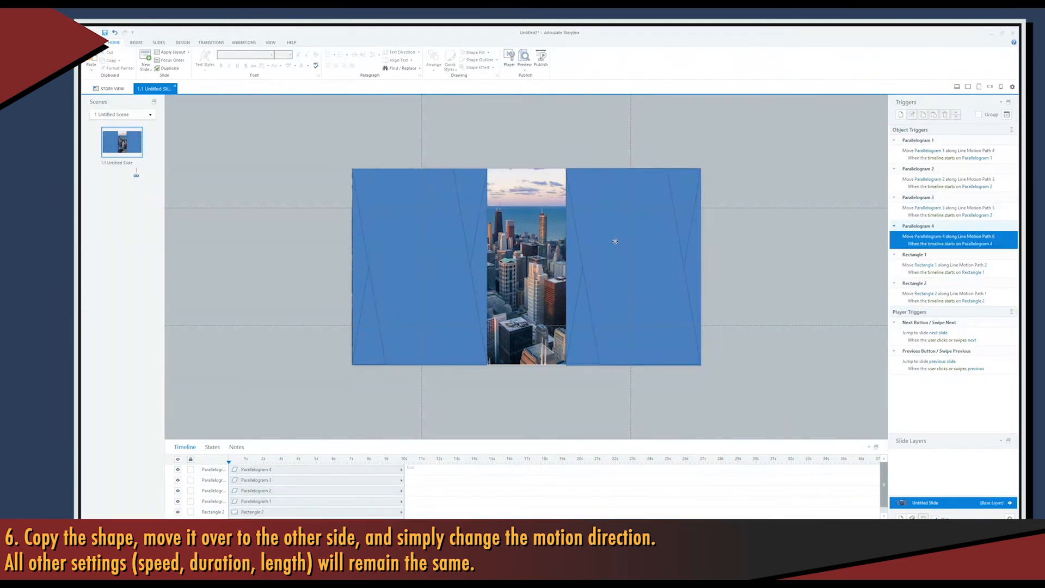
pyautogui.click(266, 481)
pyautogui.click(267, 472)
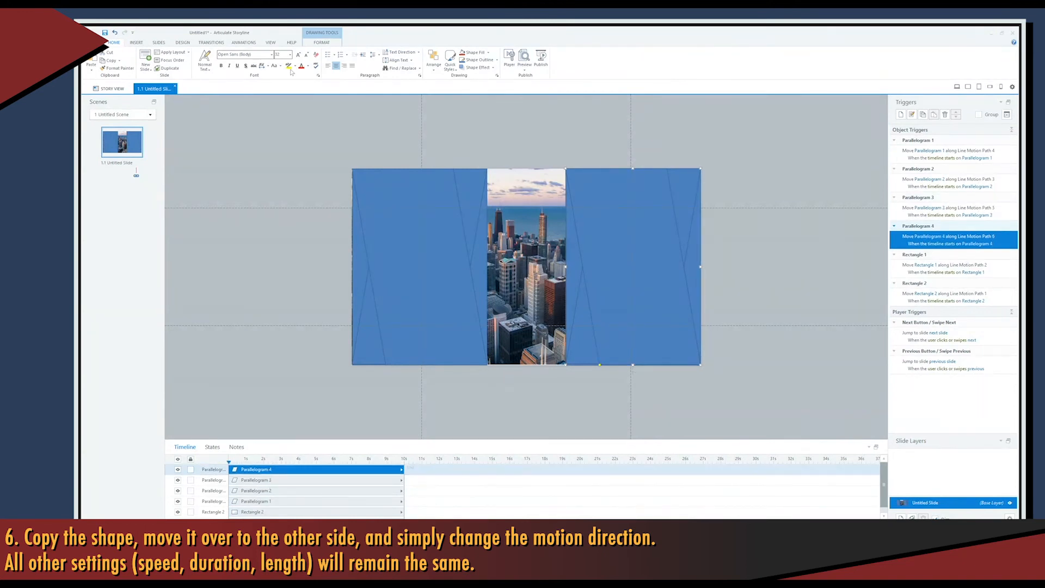
pyautogui.click(243, 43)
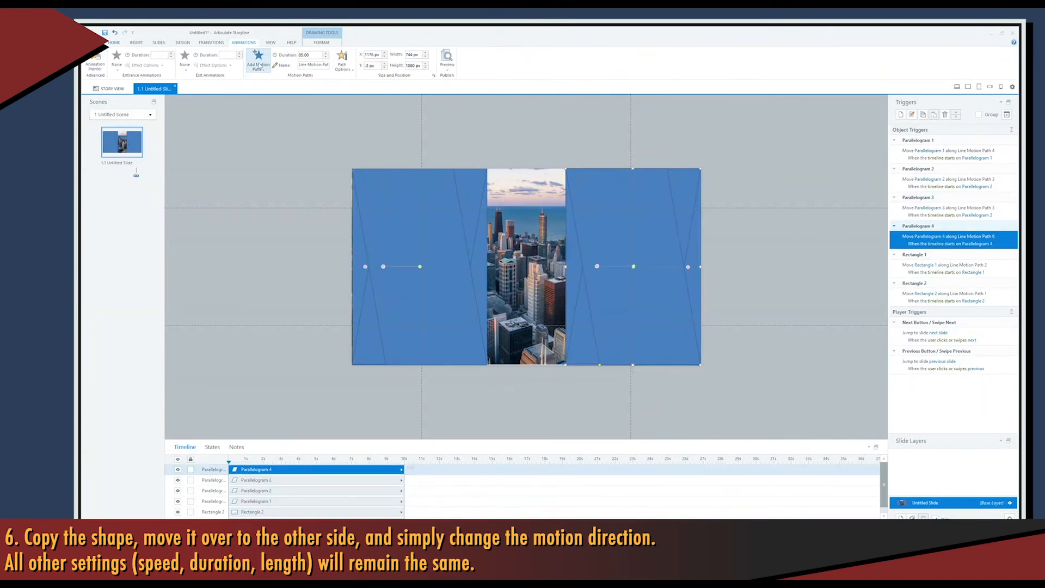
pyautogui.click(260, 65)
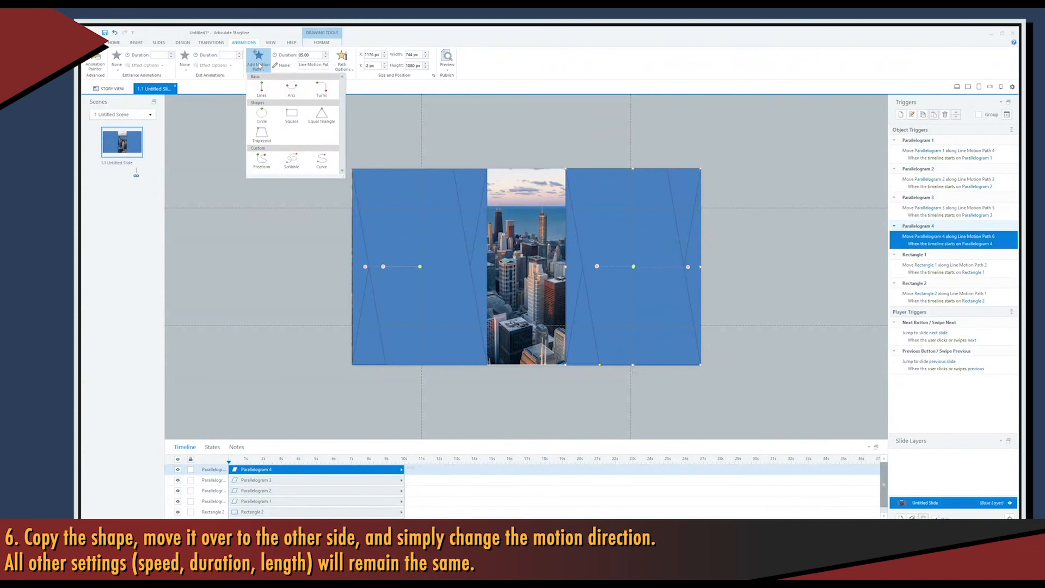
pyautogui.click(350, 66)
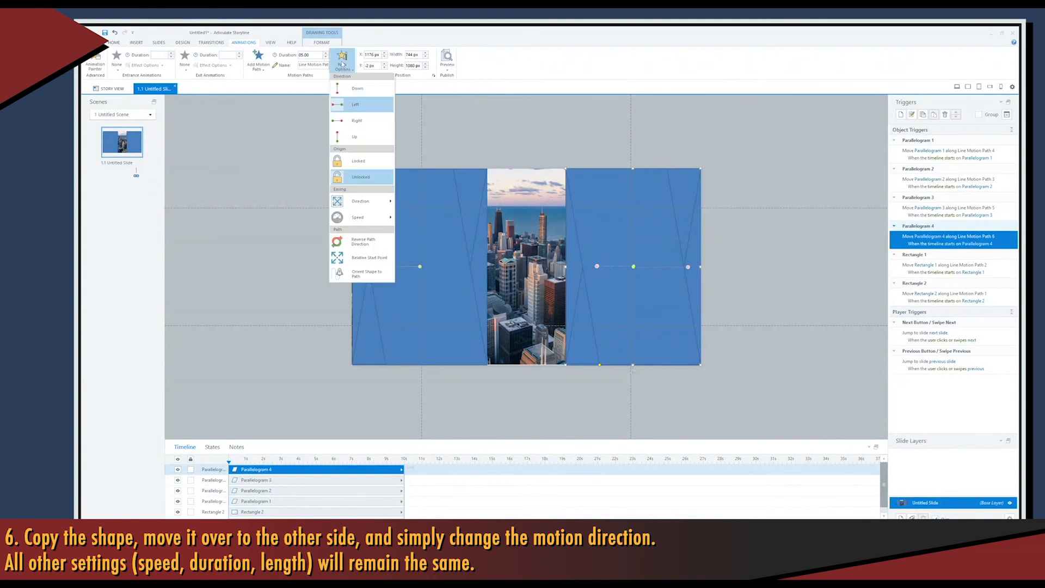
pyautogui.click(363, 120)
pyautogui.click(288, 480)
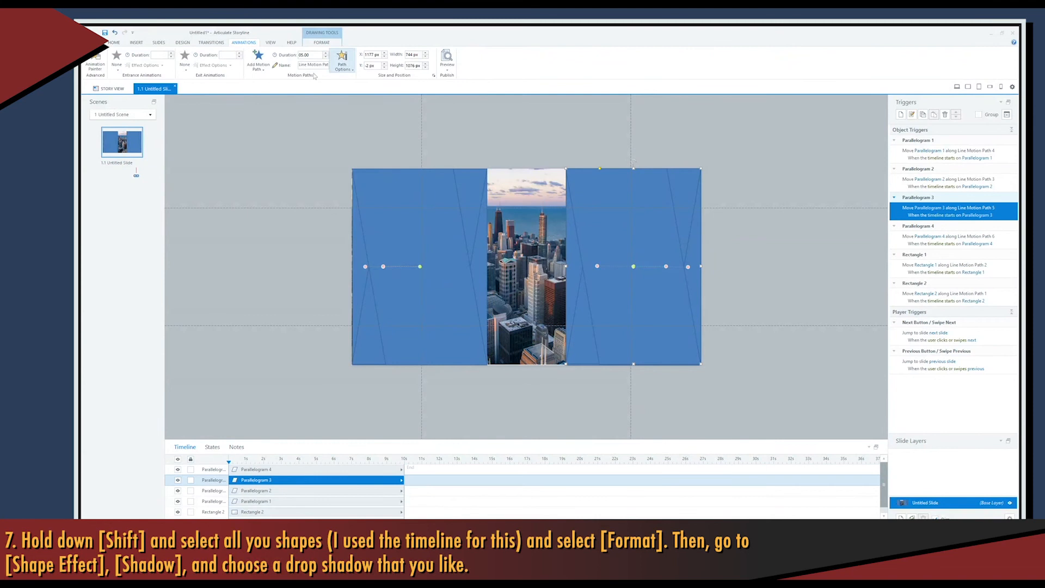
pyautogui.click(344, 70)
pyautogui.click(357, 122)
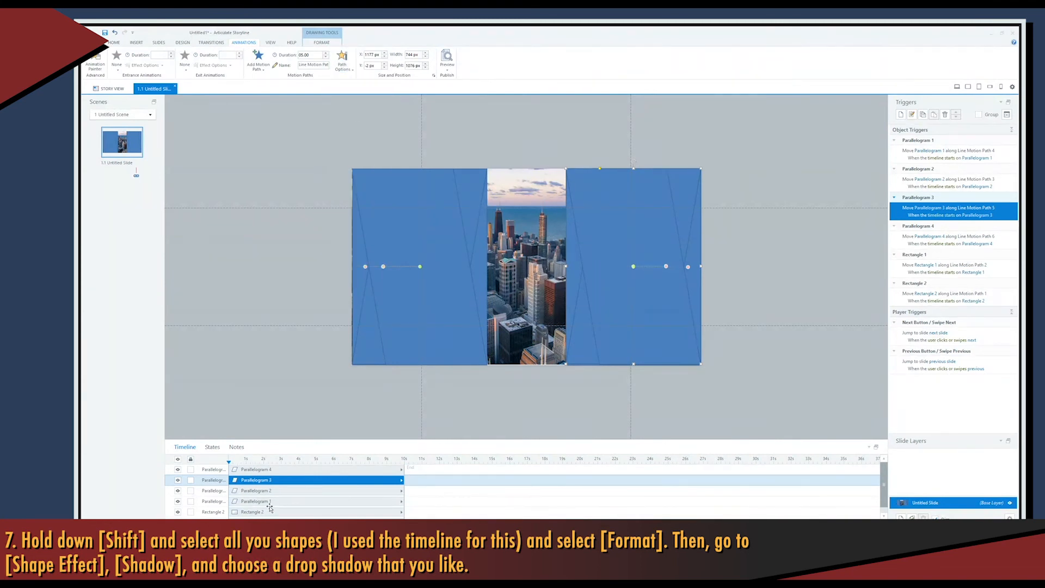
# Step: Check the direction and easing speed of Rectangle 2's motion path
pyautogui.scroll(-1, 272, 504)
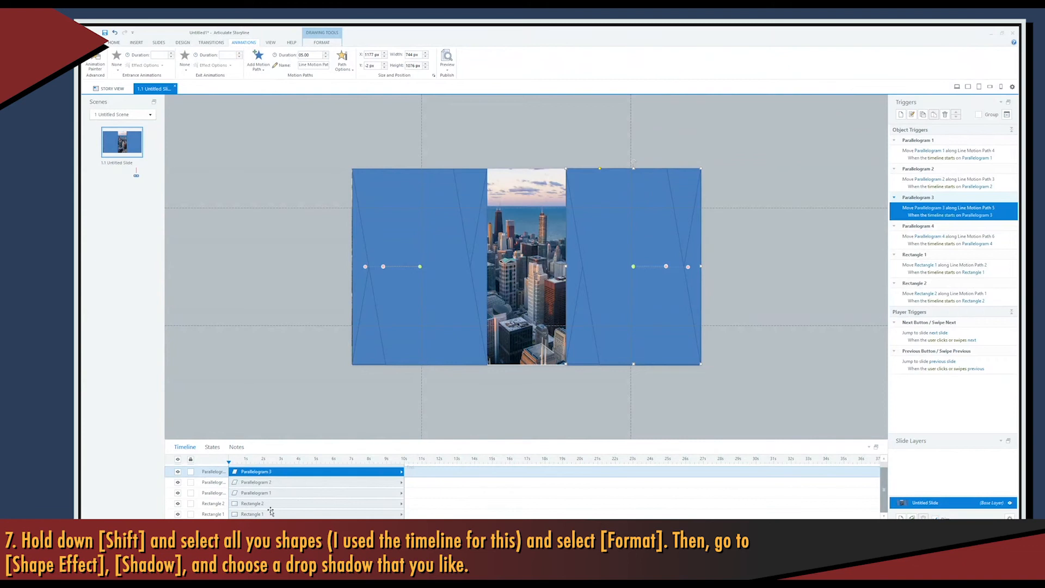
pyautogui.click(268, 504)
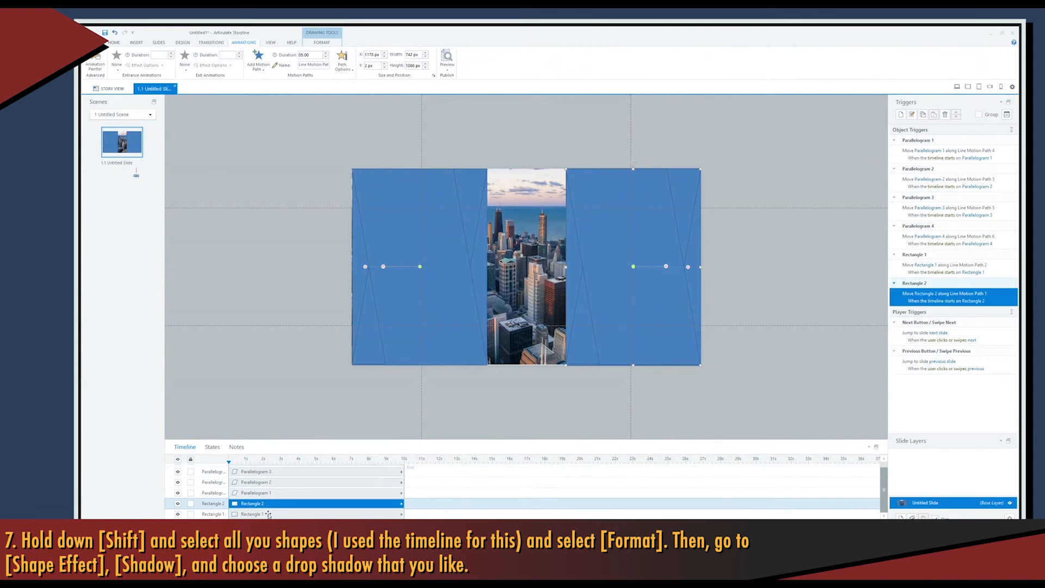
pyautogui.click(349, 69)
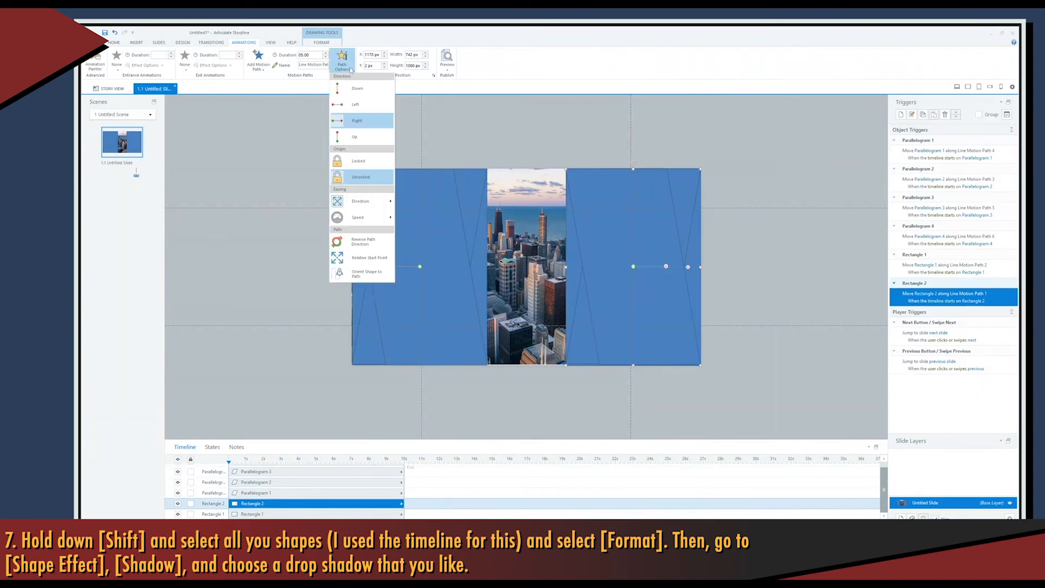
pyautogui.click(350, 69)
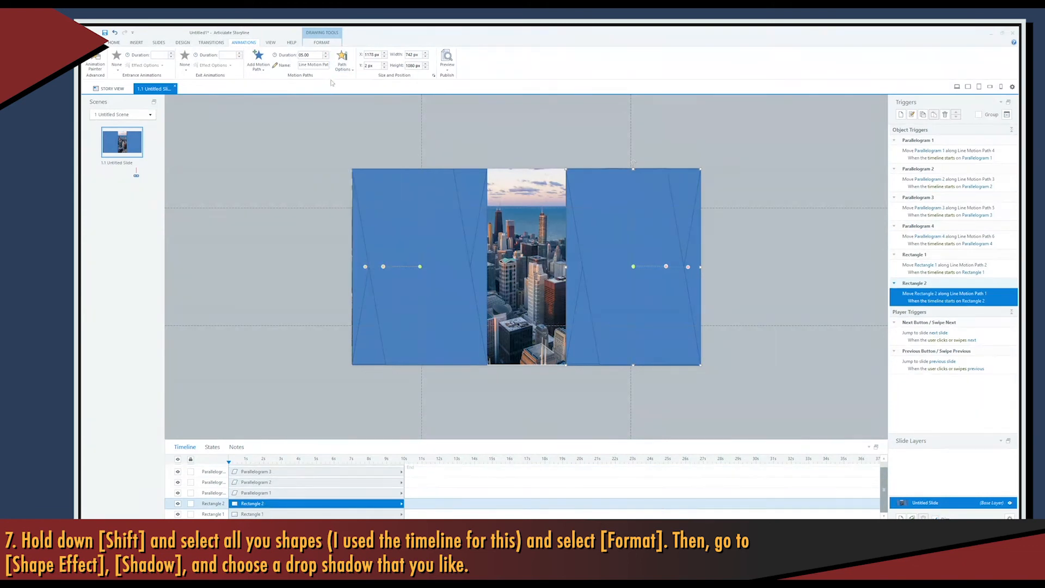
pyautogui.click(346, 70)
pyautogui.moveTo(360, 221)
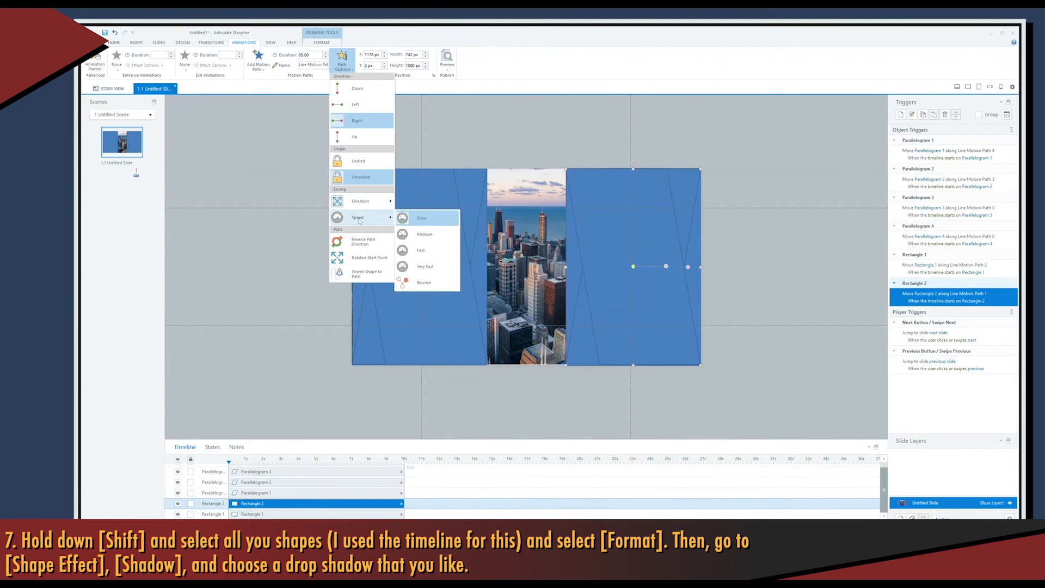
pyautogui.click(263, 196)
pyautogui.click(515, 381)
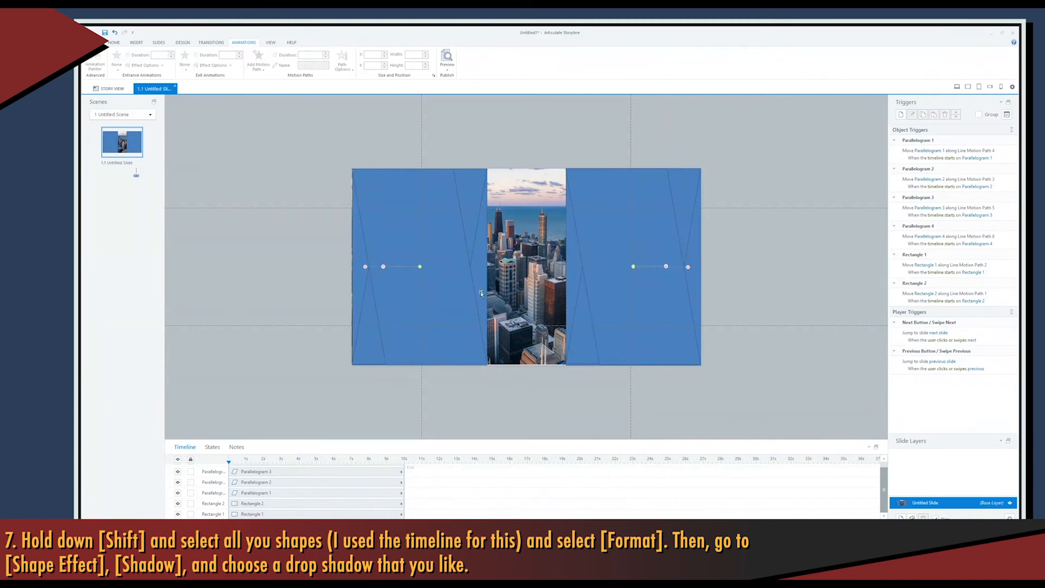
# Step: Select all four parallelograms and both rectangles and apply the centered outer shadow to them
pyautogui.moveTo(326, 151)
pyautogui.mouseDown()
pyautogui.moveTo(456, 383)
pyautogui.moveTo(489, 410)
pyautogui.moveTo(416, 368)
pyautogui.mouseUp()
pyautogui.click(293, 472)
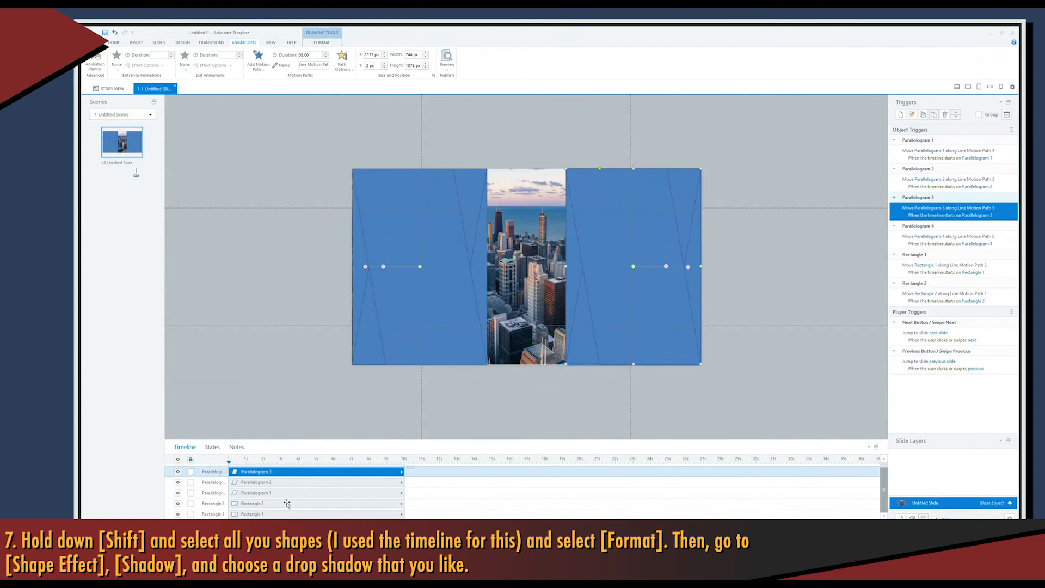
pyautogui.scroll(1, 281, 513)
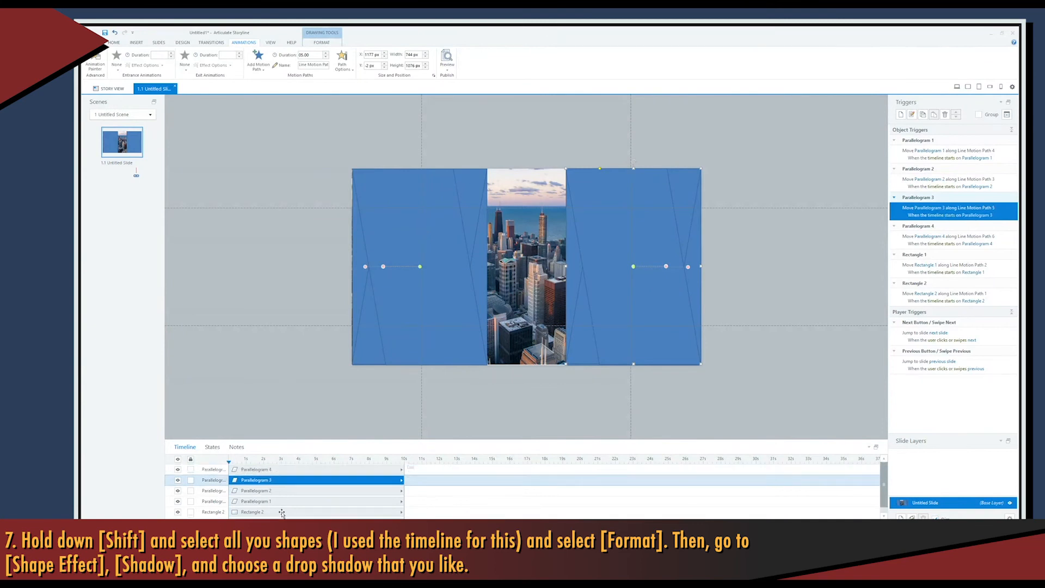
pyautogui.click(279, 473)
pyautogui.scroll(-1, 280, 498)
pyautogui.keyDown('shift'); pyautogui.click(274, 513); pyautogui.keyUp('shift')
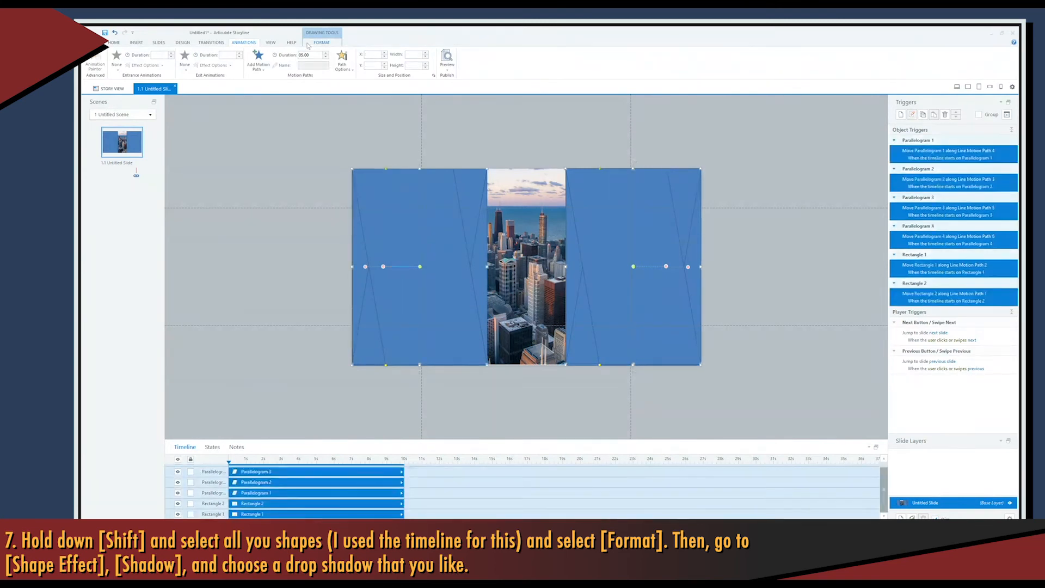
pyautogui.click(321, 43)
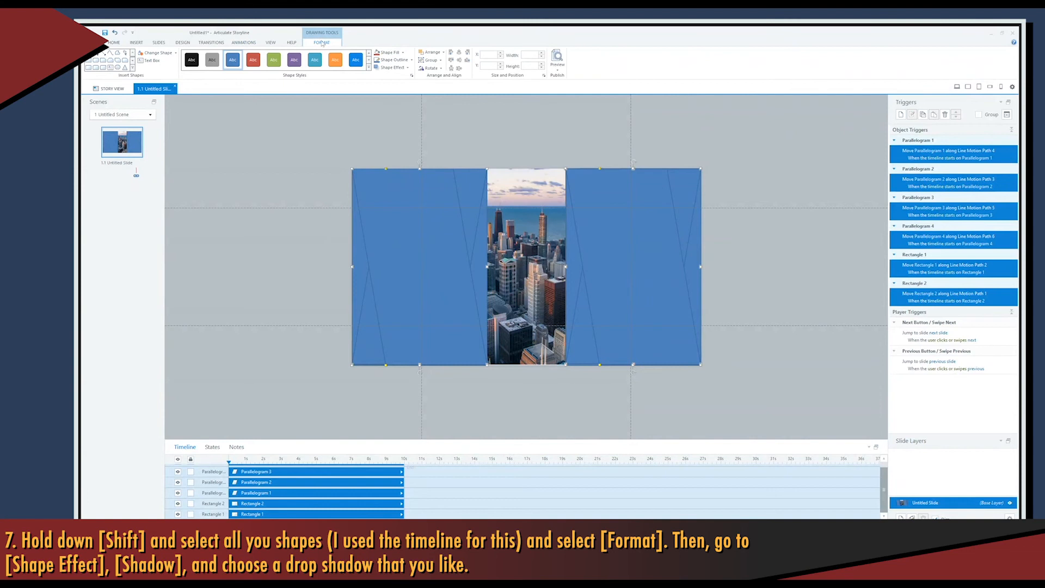
pyautogui.click(392, 67)
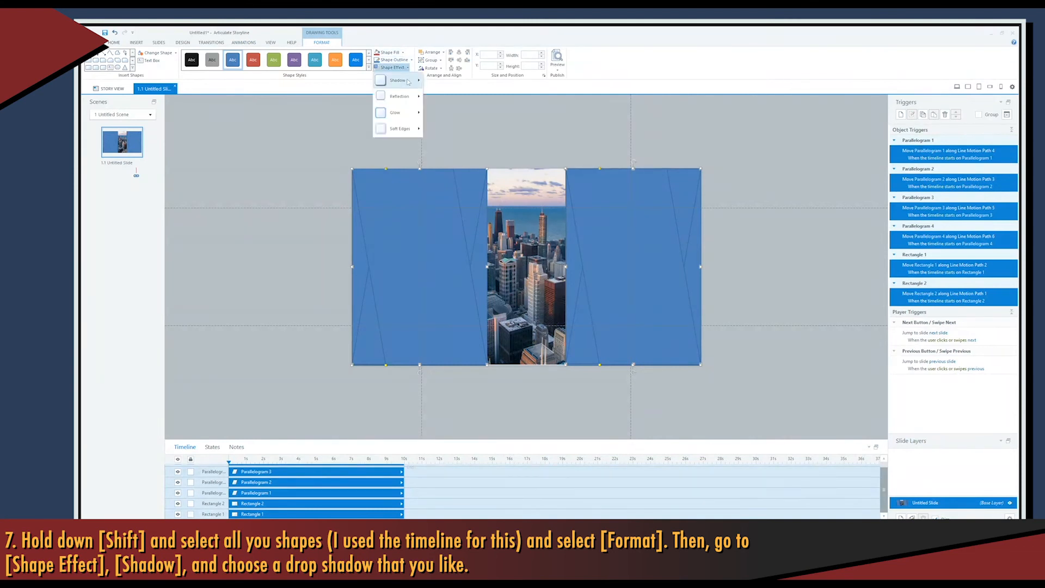
pyautogui.moveTo(407, 82)
pyautogui.click(453, 144)
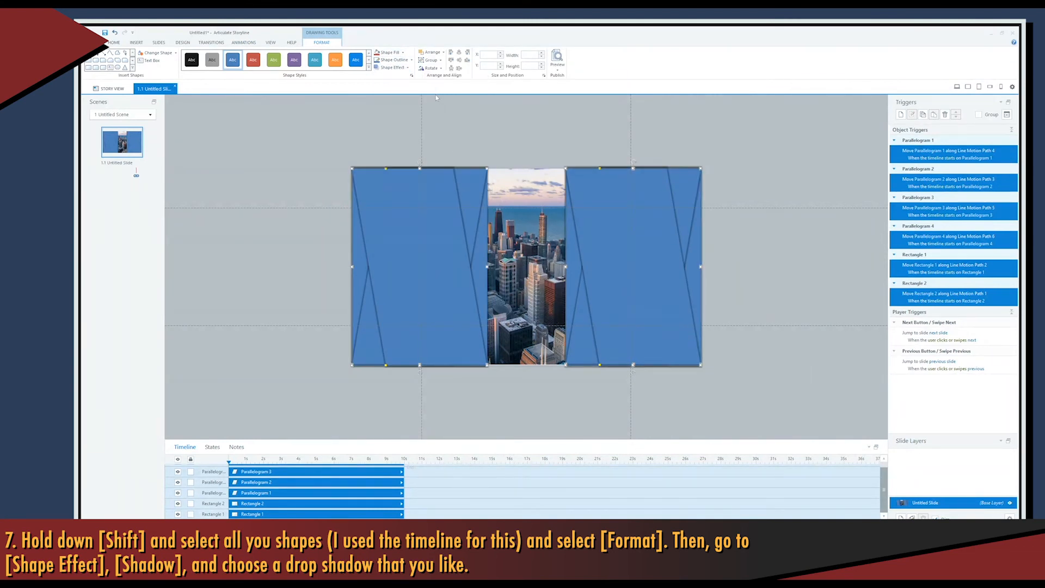
# Step: Set the shadow size of all selected shapes to 101% and the shadow distance to 4 px
pyautogui.click(405, 67)
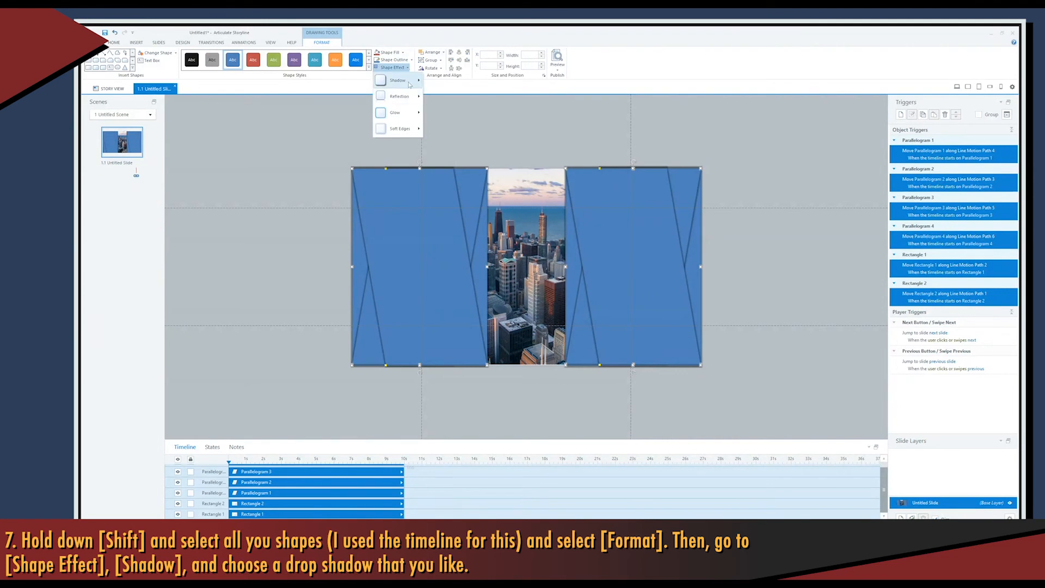
pyautogui.moveTo(410, 85)
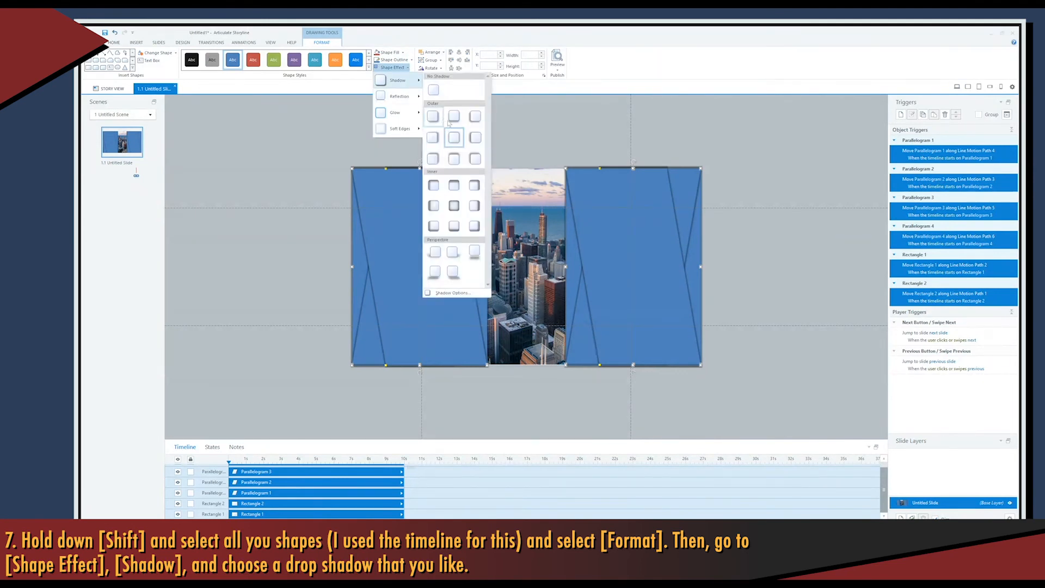
pyautogui.click(450, 292)
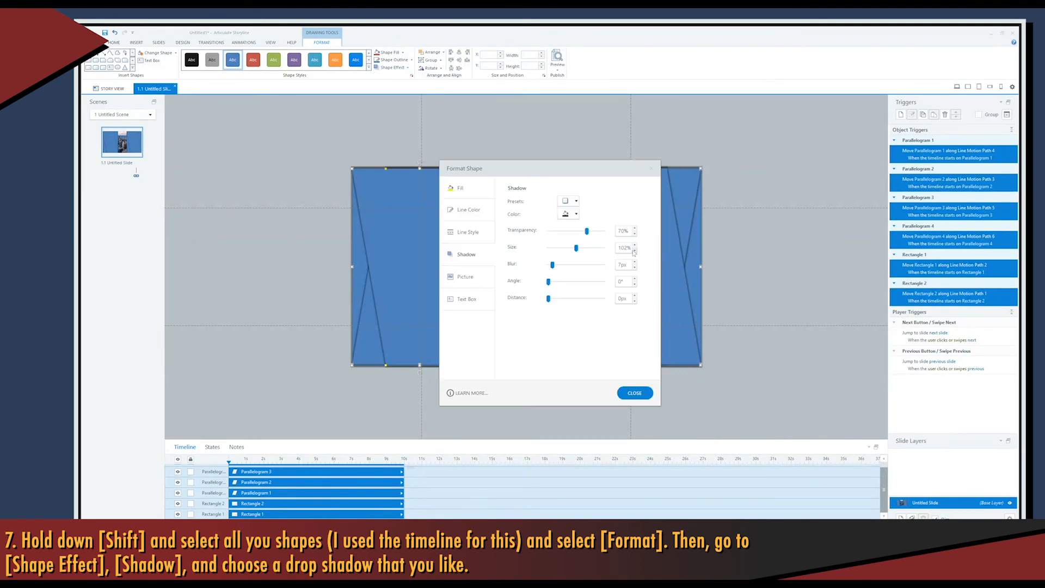
pyautogui.moveTo(597, 170); pyautogui.dragTo(266, 116)
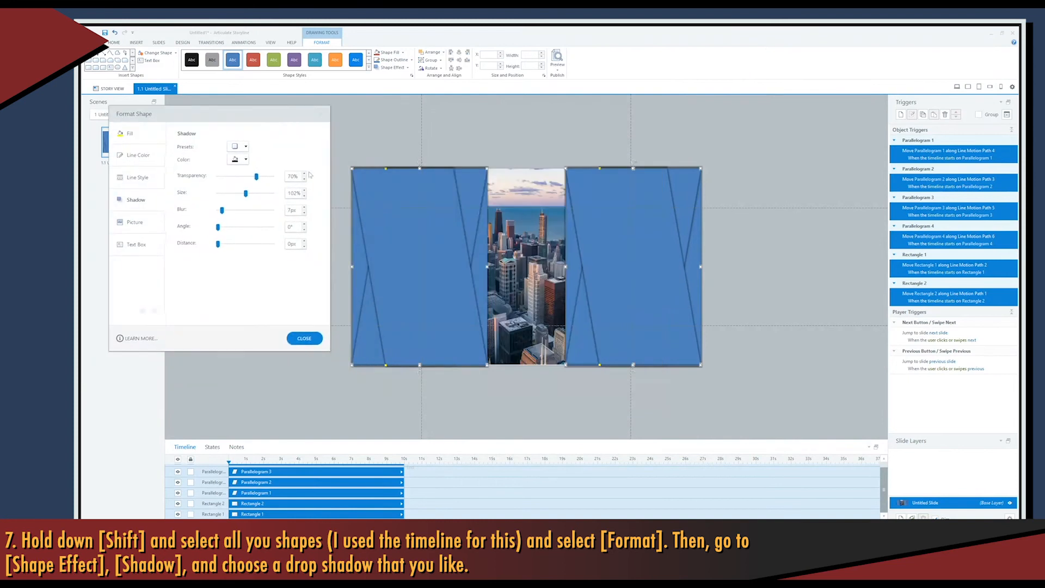
pyautogui.click(305, 196)
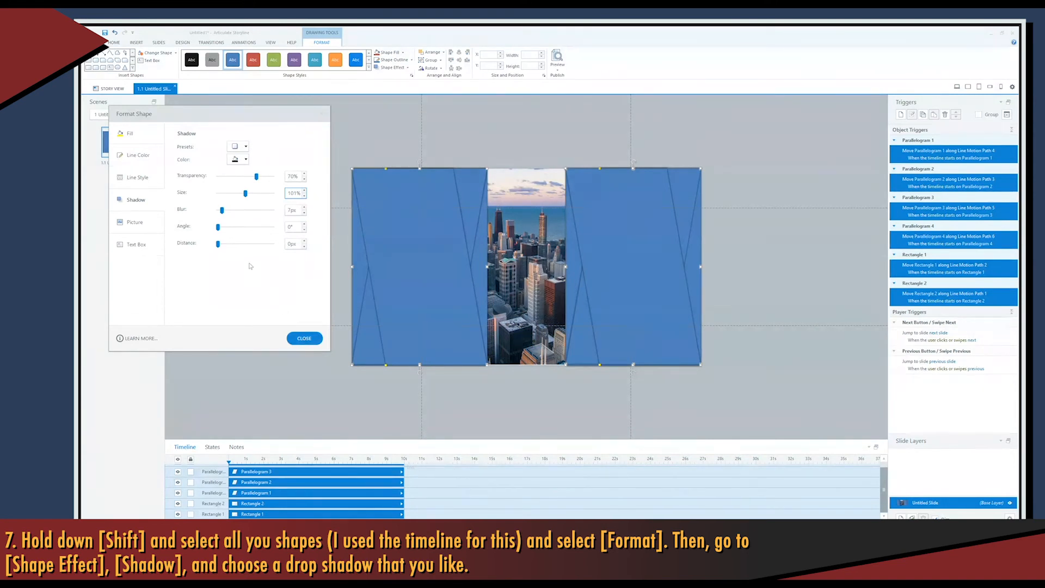
pyautogui.click(292, 243)
pyautogui.press('Tab')
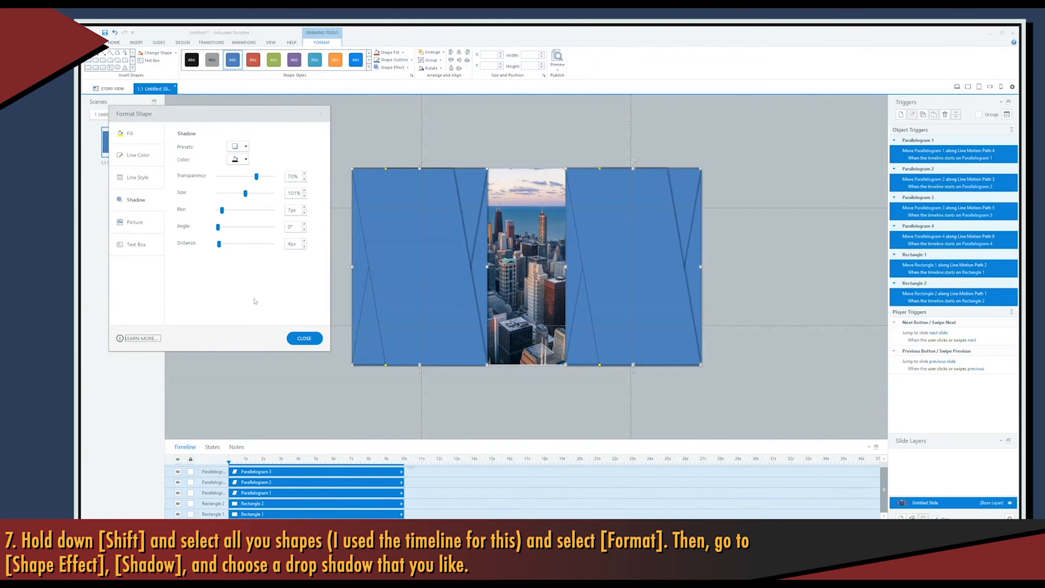
pyautogui.click(303, 339)
pyautogui.click(526, 427)
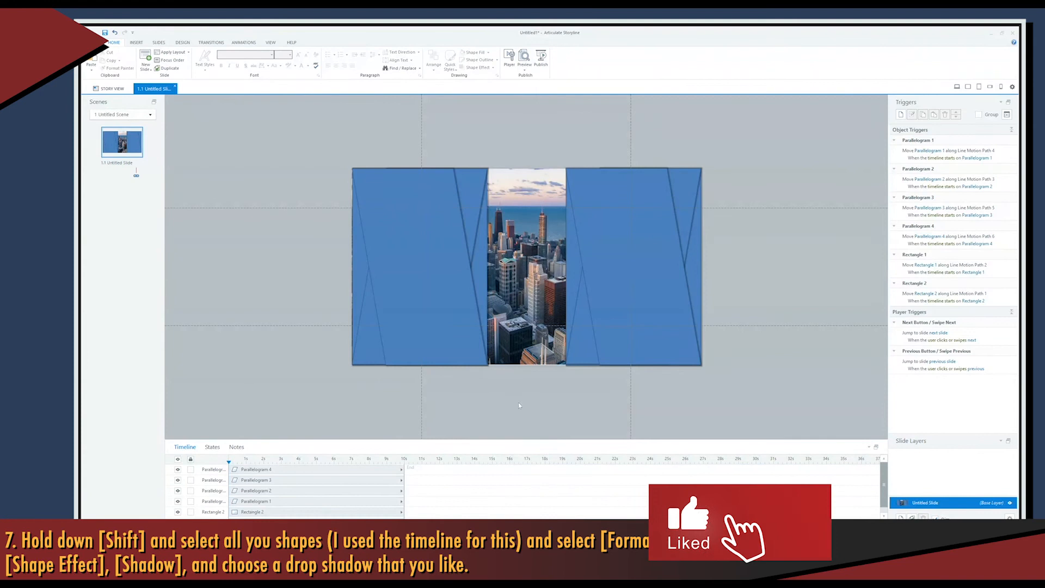
# Step: Preview the slide to check the shadowed shapes sliding apart, and close the preview
pyautogui.click(524, 65)
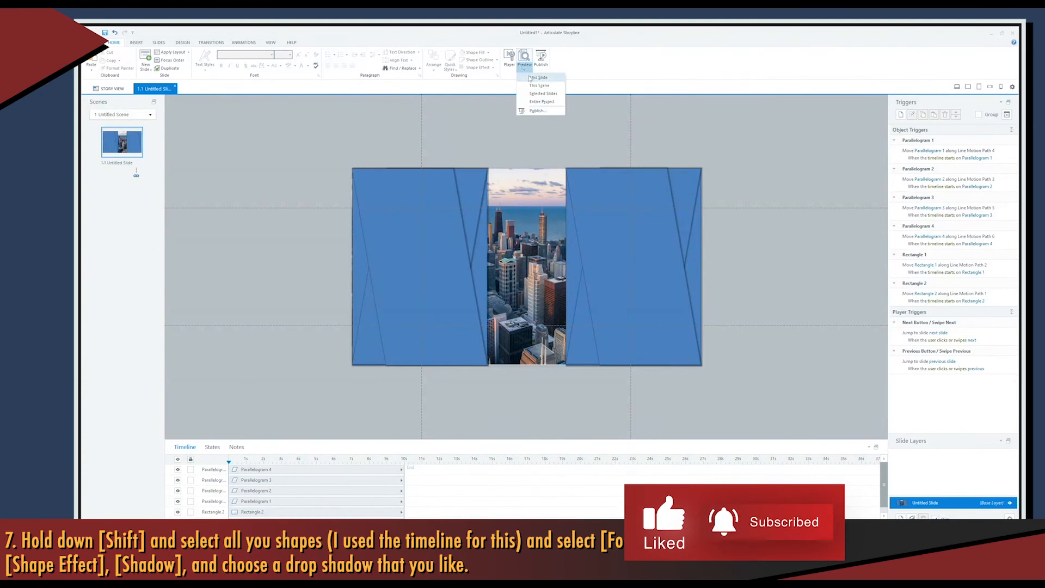
pyautogui.click(531, 77)
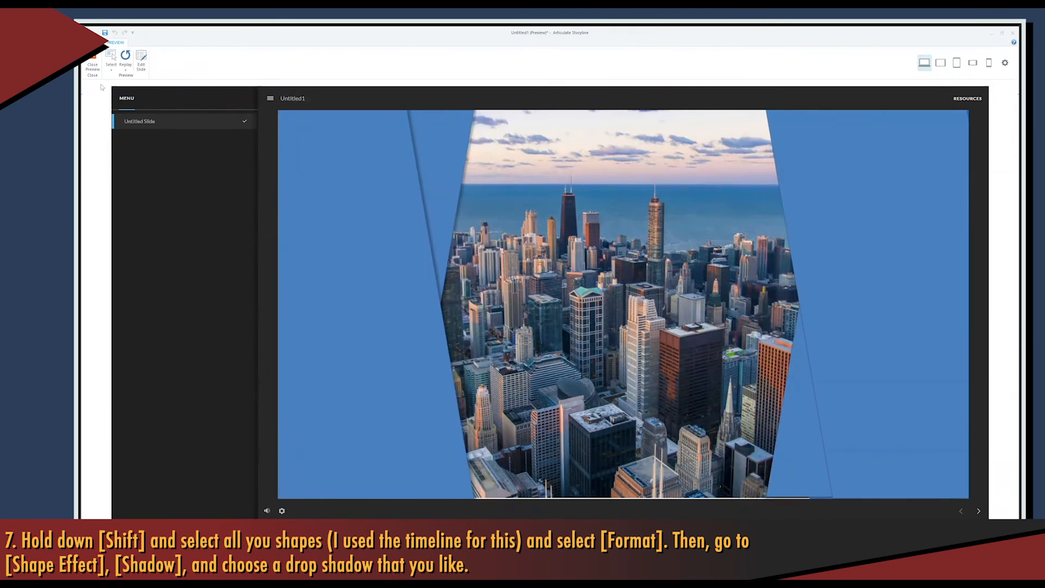
pyautogui.click(93, 64)
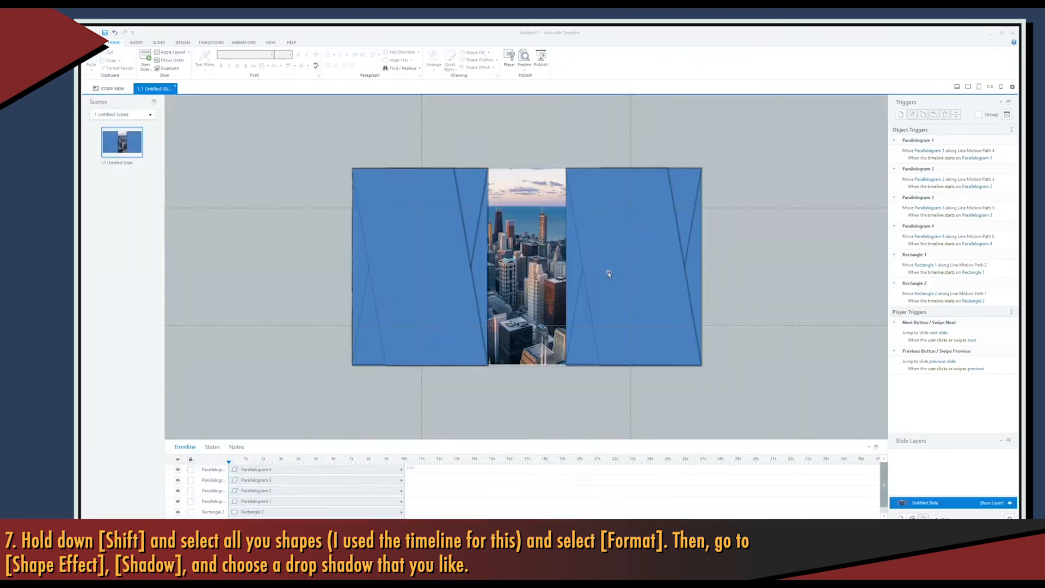
# Step: Apply the centered outer shadow preset to Parallelogram 4 and Parallelogram 3
pyautogui.click(265, 492)
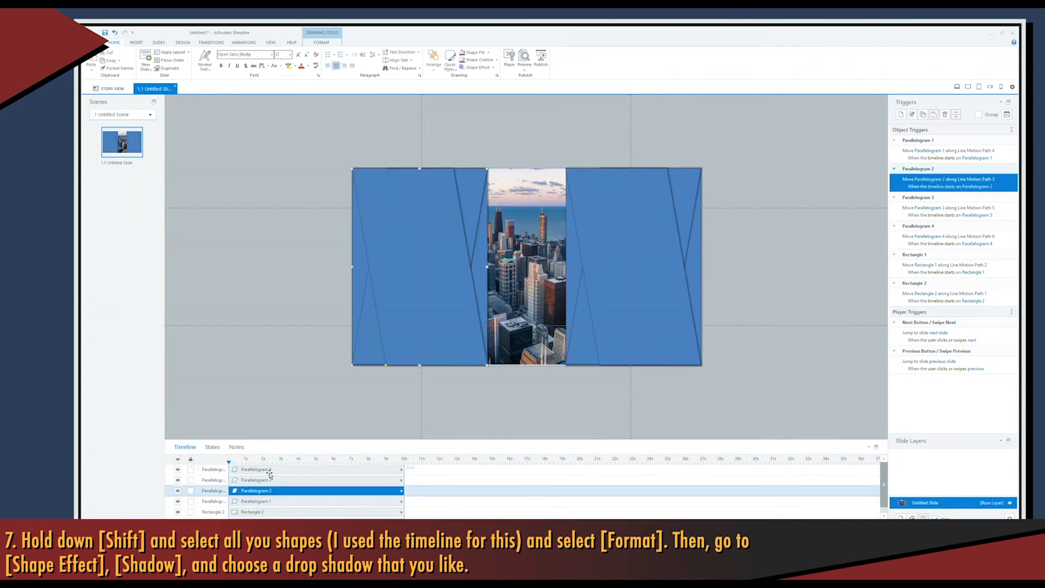
pyautogui.click(266, 469)
pyautogui.keyDown('shift'); pyautogui.click(262, 480); pyautogui.keyUp('shift')
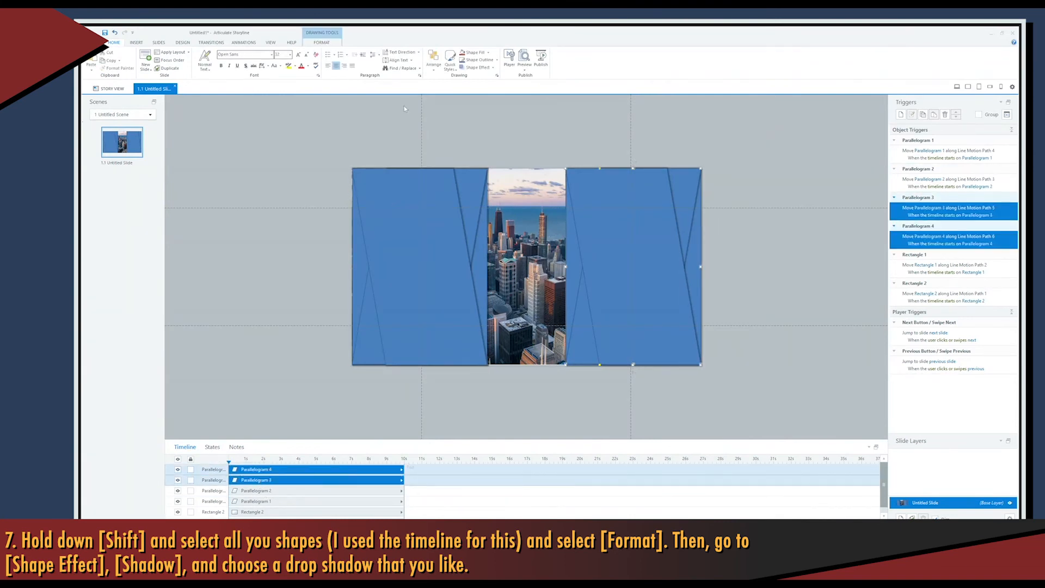
pyautogui.click(326, 44)
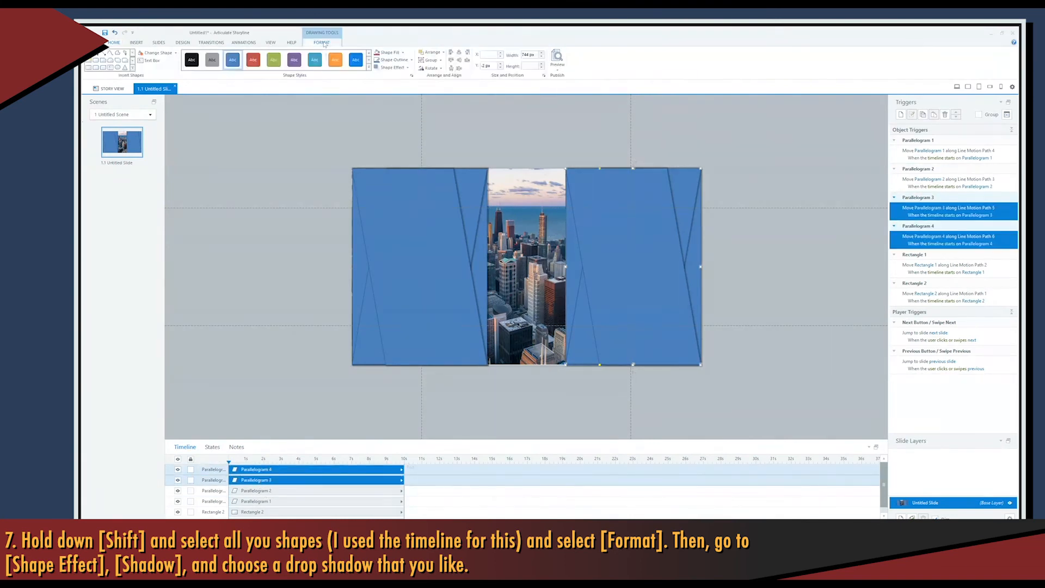
pyautogui.click(405, 68)
pyautogui.moveTo(397, 80)
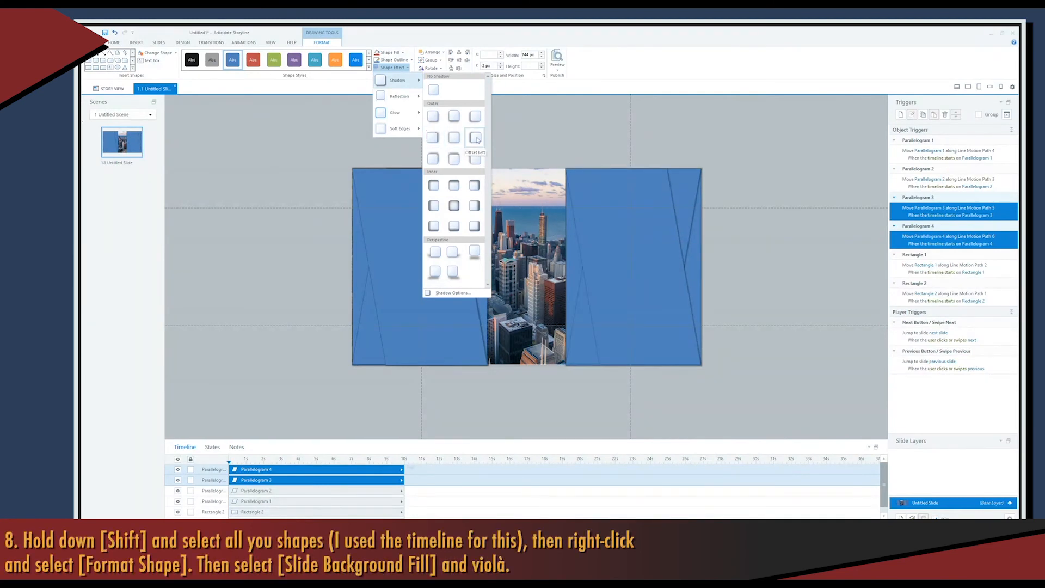
pyautogui.click(454, 138)
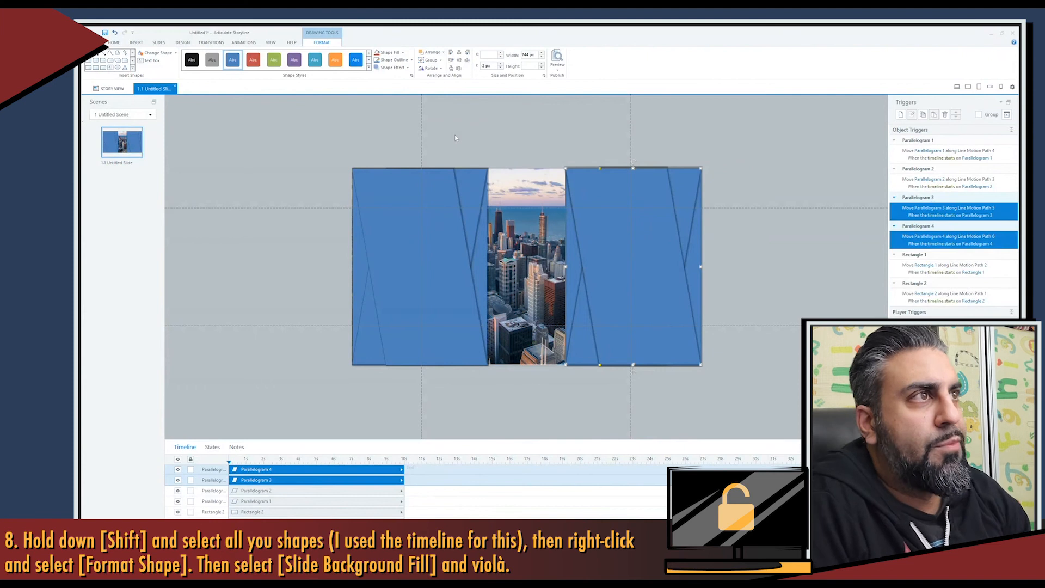
pyautogui.click(454, 136)
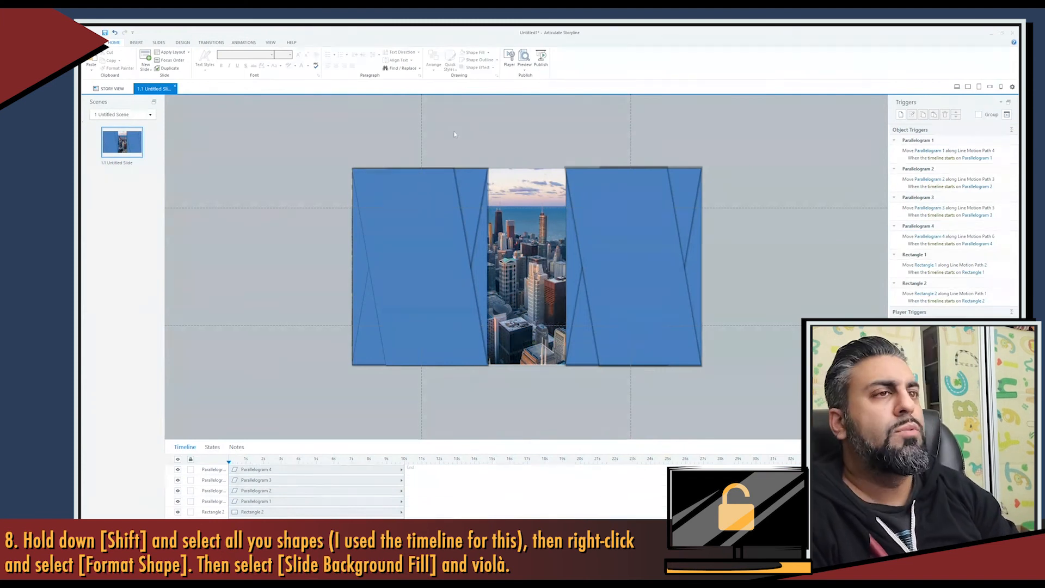
# Step: Select all parallelograms and rectangles on the slide and change their fill to Slide background fill
pyautogui.moveTo(289, 120); pyautogui.dragTo(755, 413)
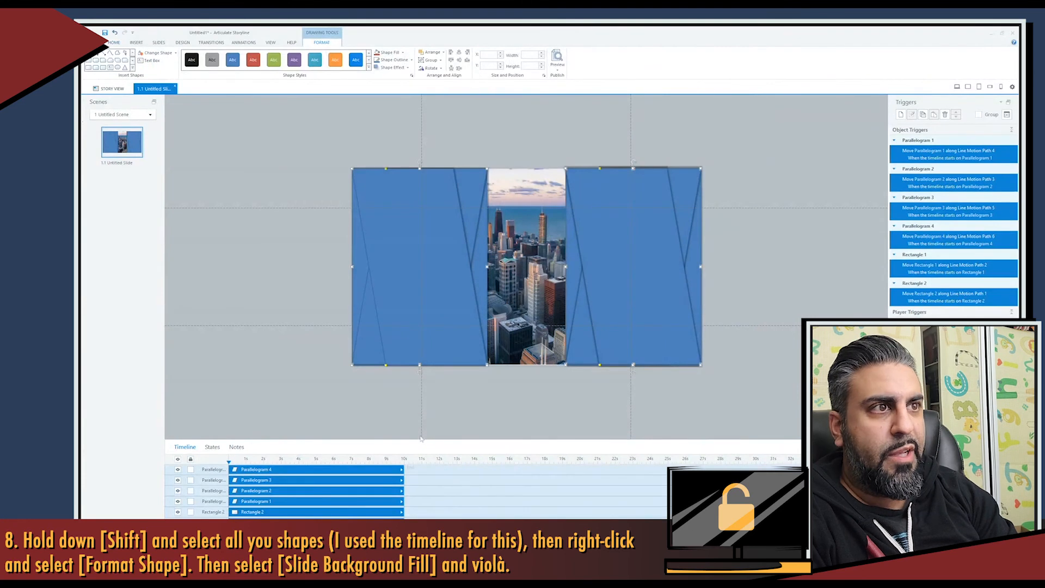
pyautogui.rightClick(612, 253)
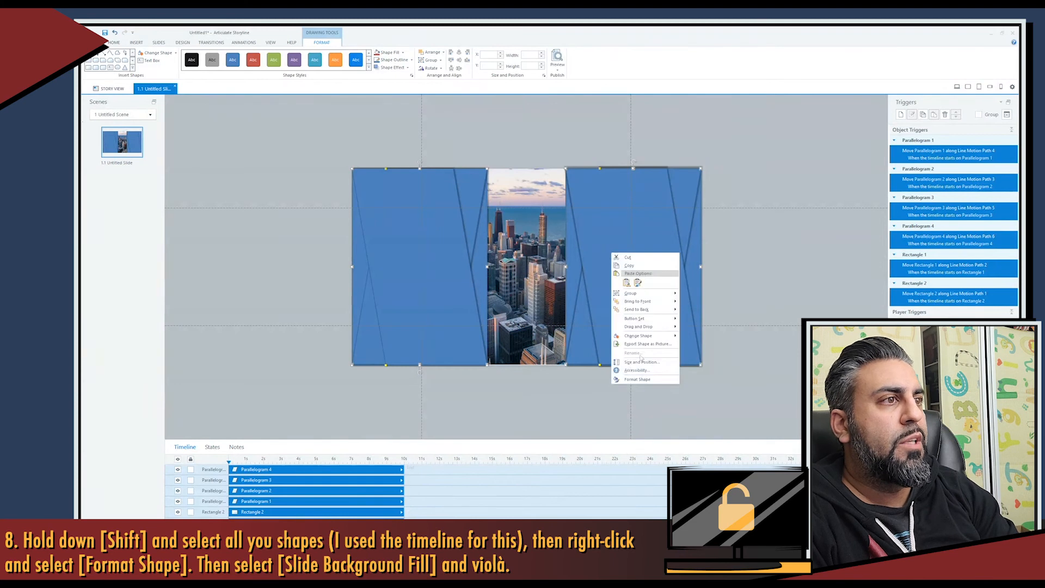
pyautogui.click(637, 379)
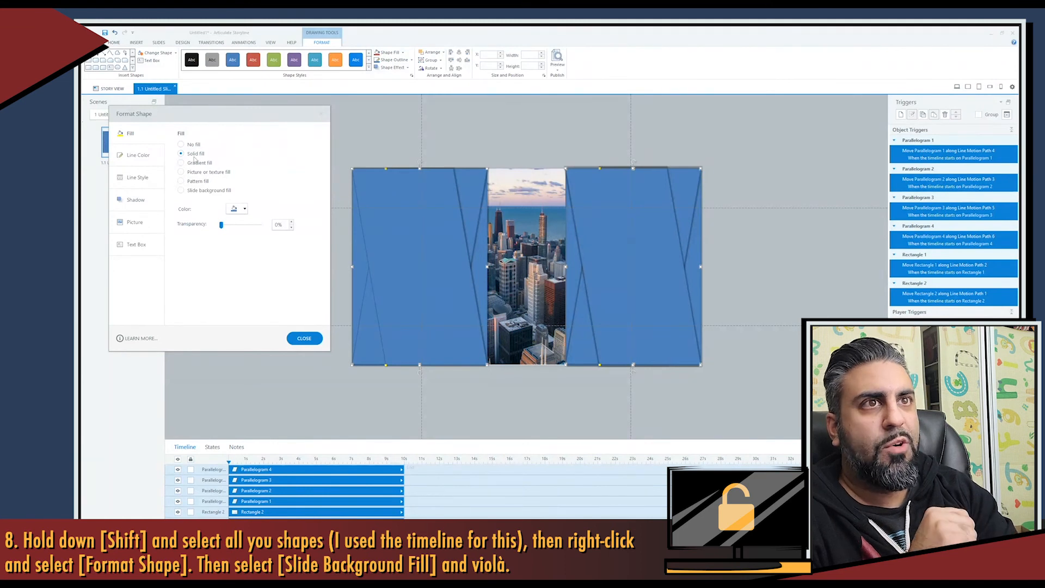
pyautogui.click(209, 195)
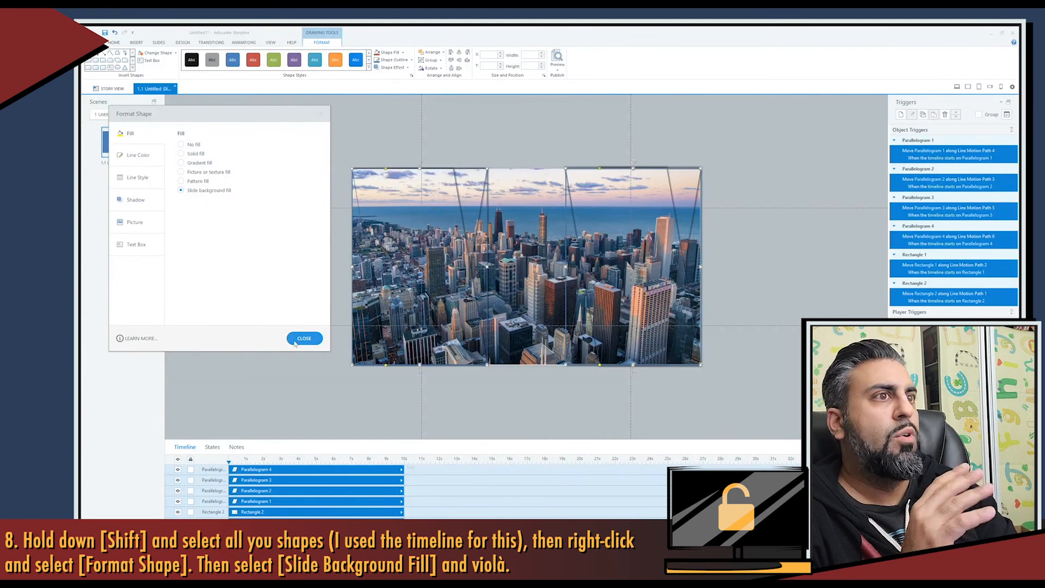
pyautogui.click(303, 338)
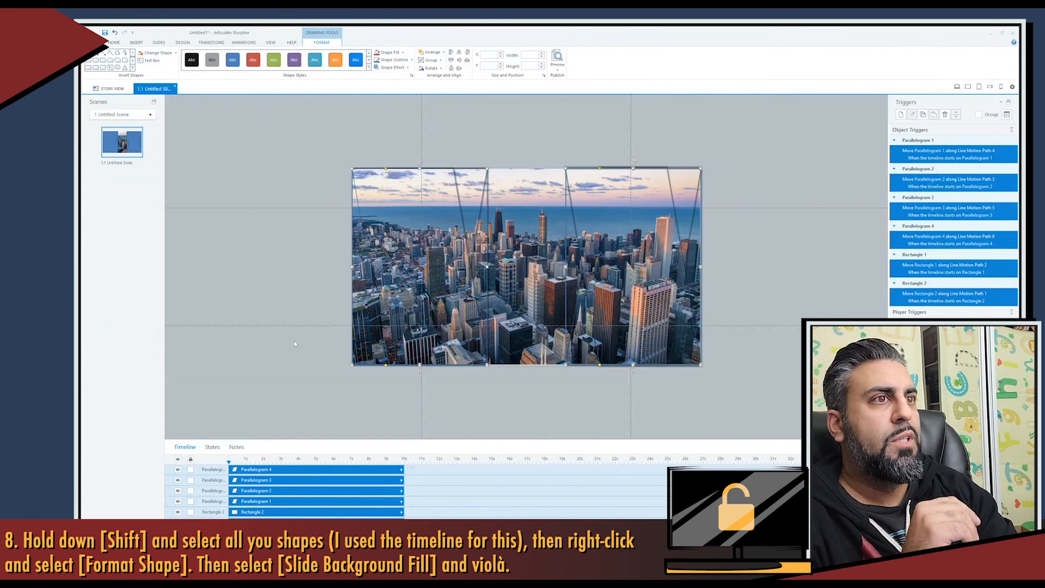
pyautogui.click(287, 381)
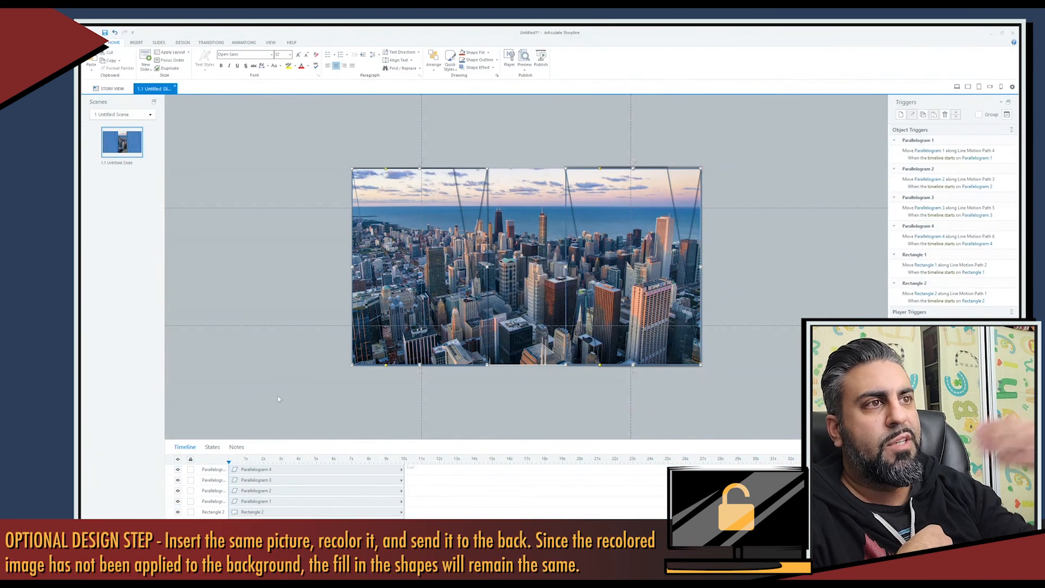
pyautogui.click(278, 399)
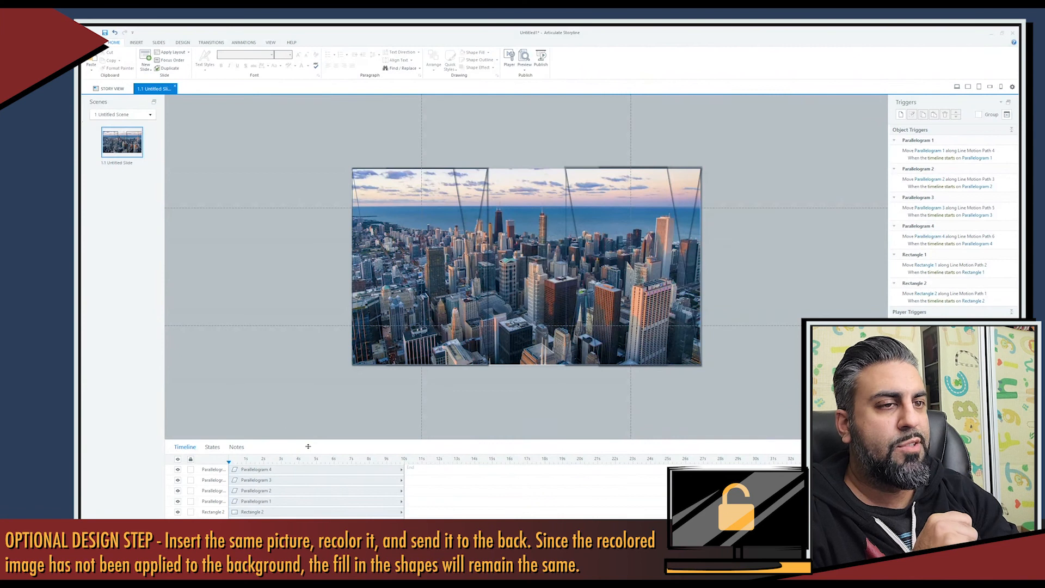
# Step: Preview the slide to check the motion of the shapes with the background fill, and close the preview
pyautogui.click(524, 70)
pyautogui.click(538, 77)
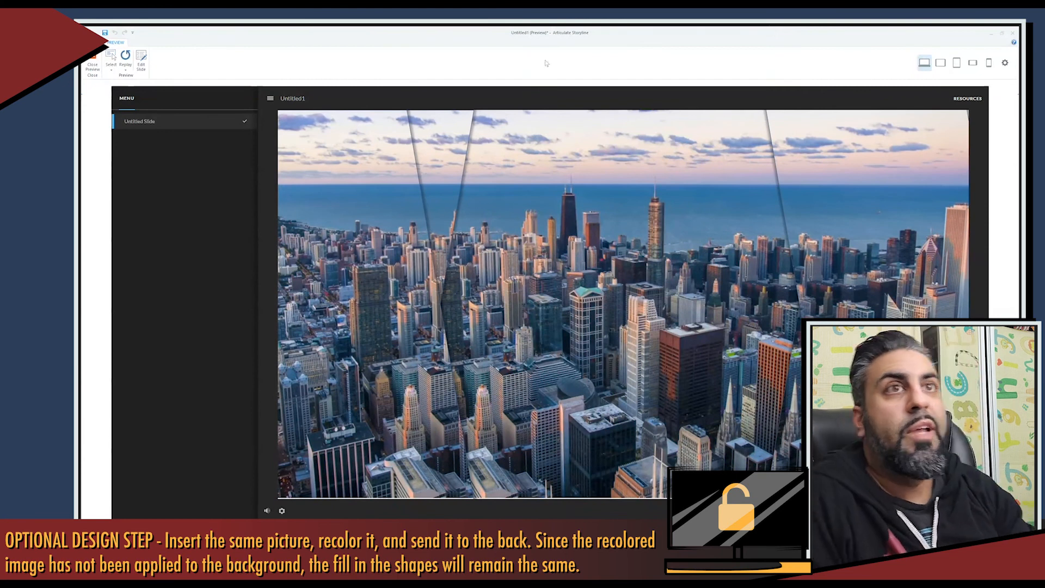
pyautogui.click(93, 68)
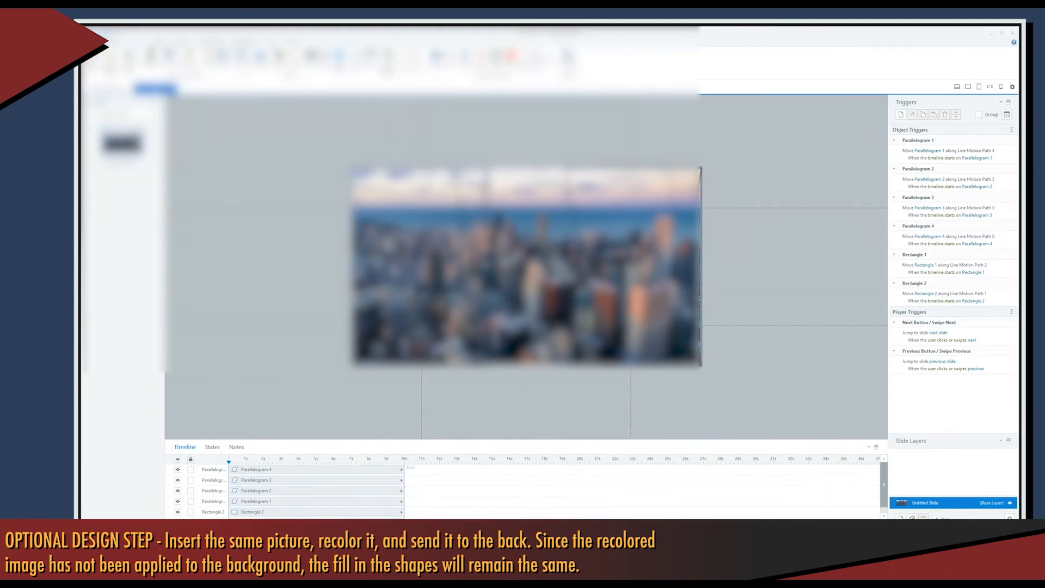
# Step: Insert the city skyline picture parallax.png onto the slide
pyautogui.click(221, 56)
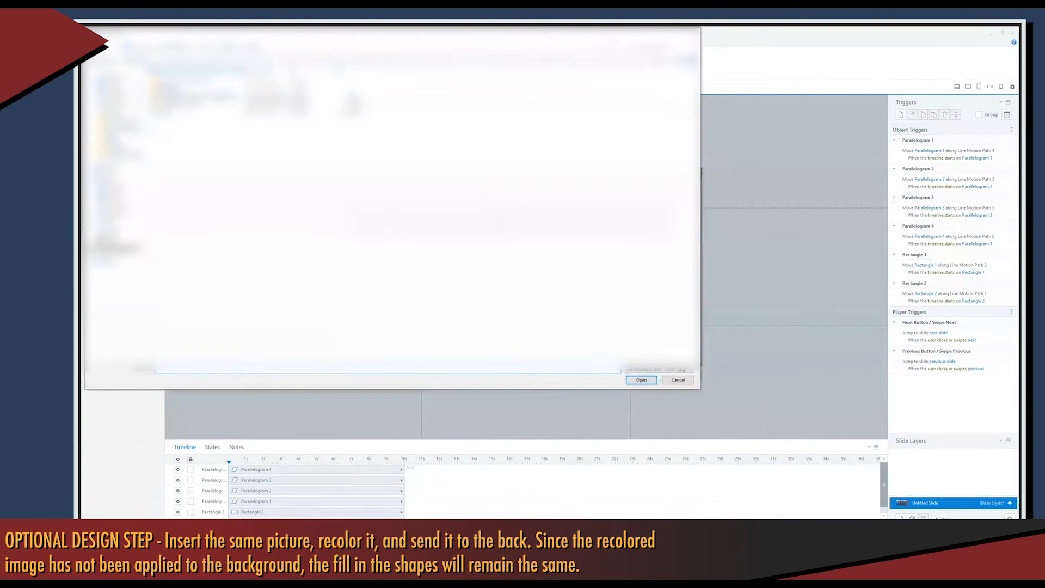
pyautogui.click(641, 380)
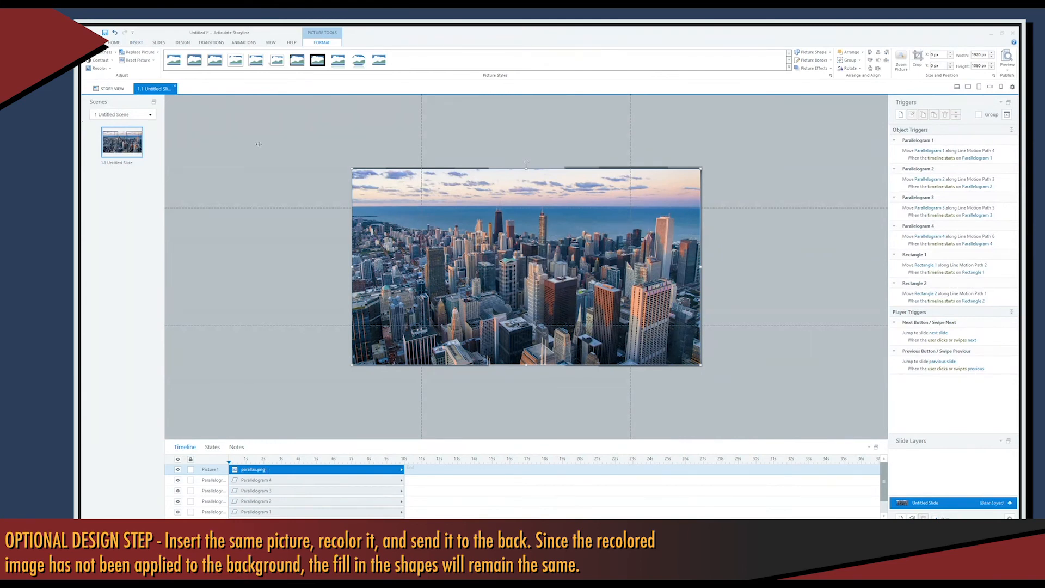
# Step: Recolor the inserted skyline picture to grayscale and send it to the back behind all the shapes
pyautogui.click(99, 68)
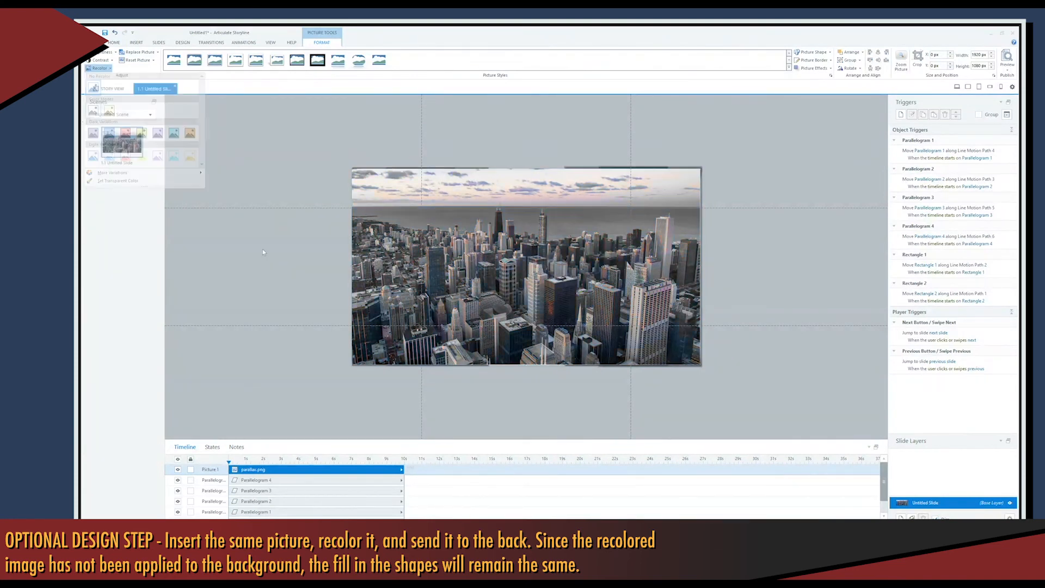
pyautogui.click(852, 52)
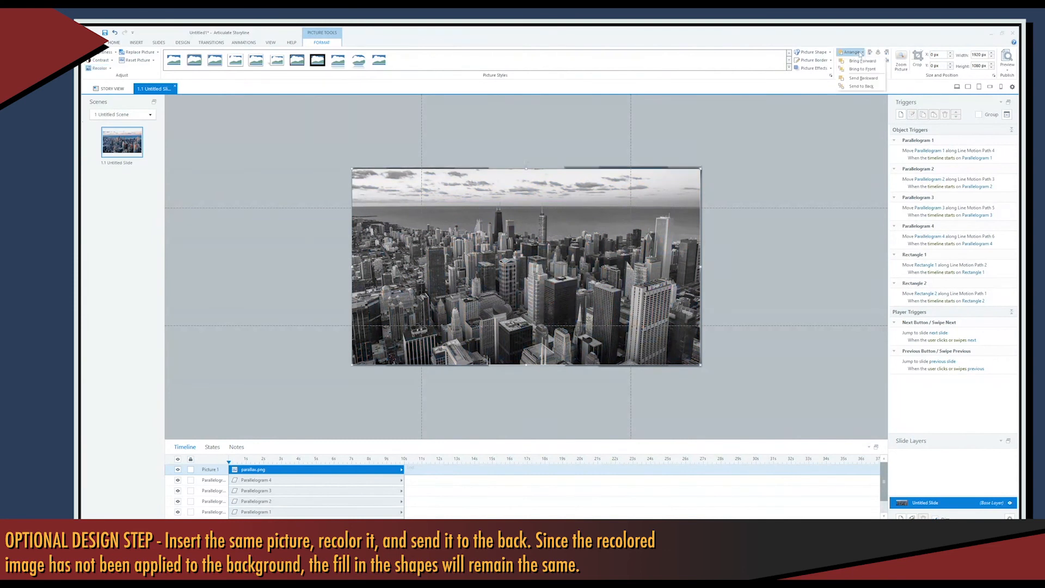
pyautogui.click(871, 86)
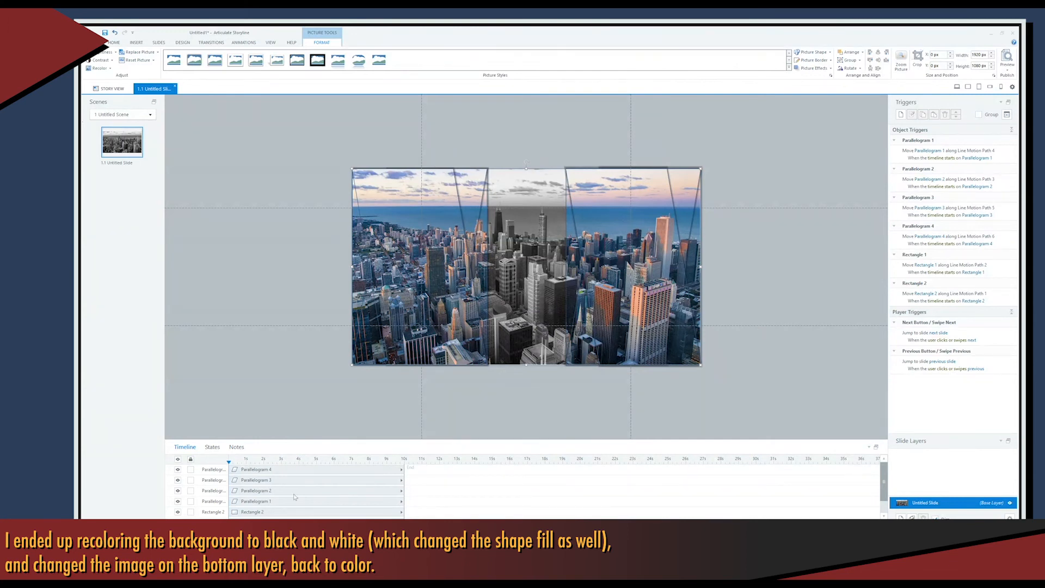
# Step: Hide the skyline picture parallax.png and recolor the slide's background picture to grayscale
pyautogui.scroll(-1, 294, 495)
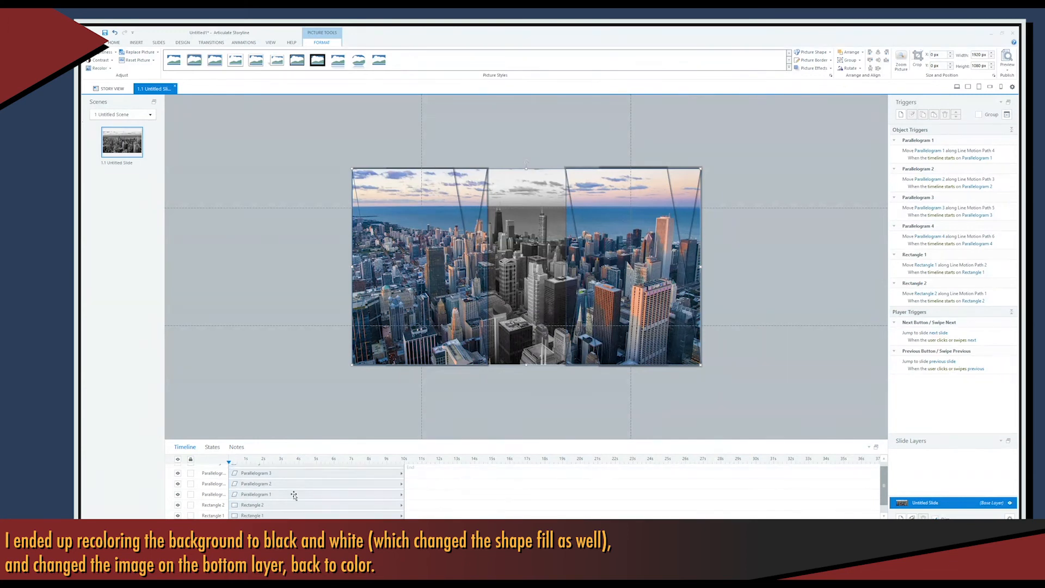
pyautogui.scroll(-1, 293, 495)
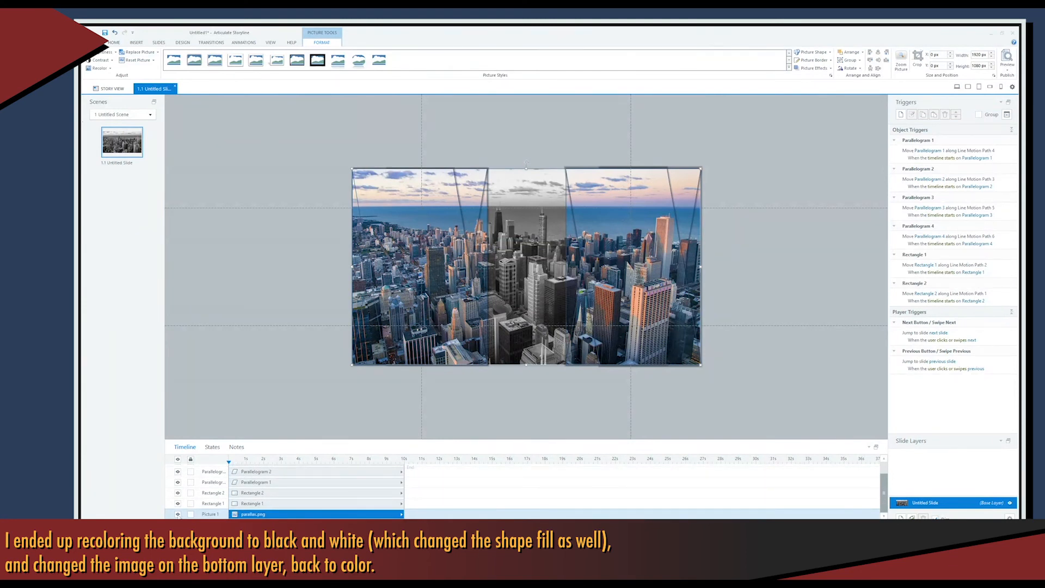
pyautogui.click(178, 513)
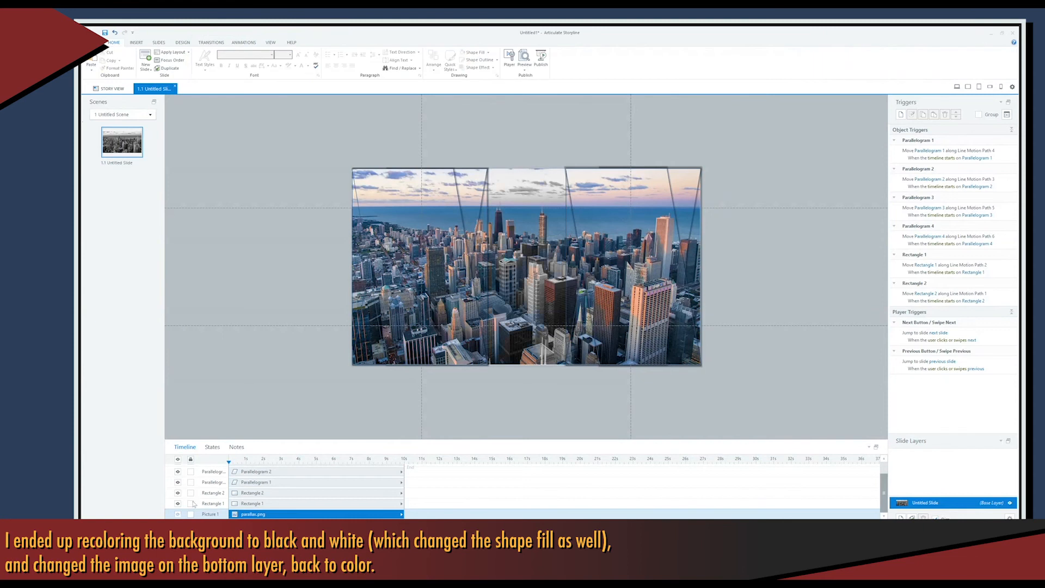
pyautogui.rightClick(512, 264)
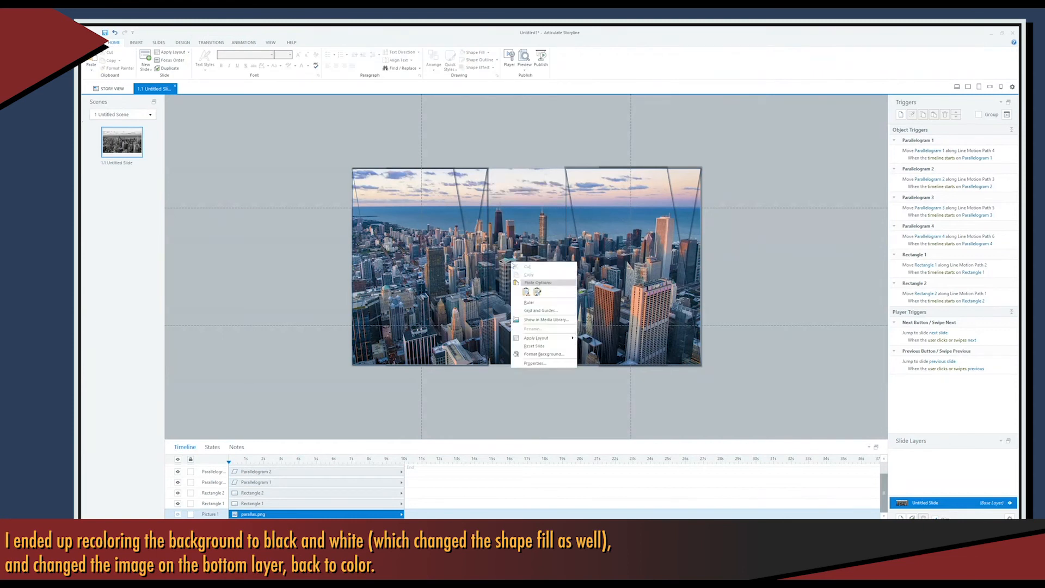
pyautogui.click(540, 354)
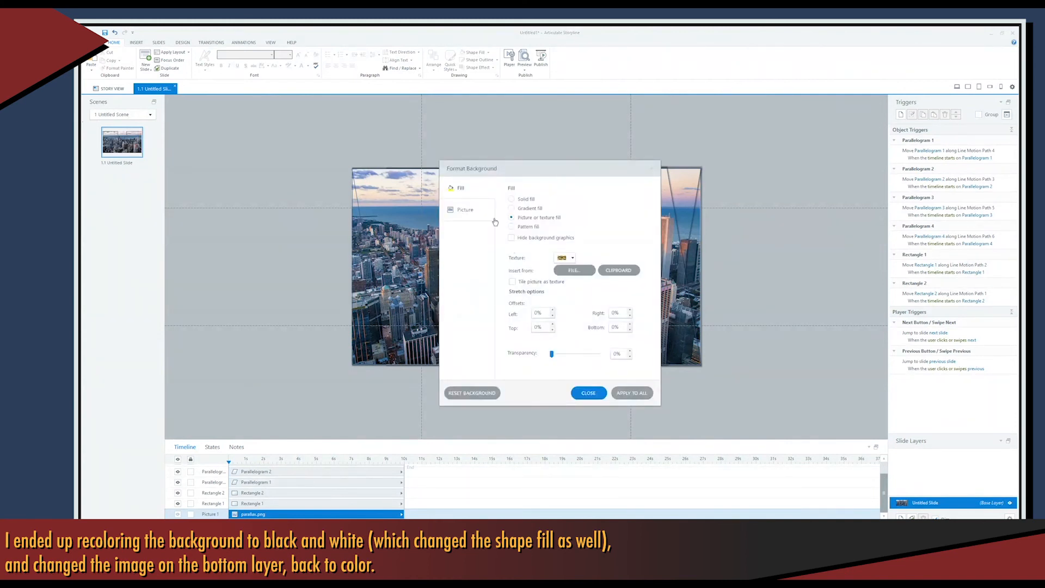
pyautogui.click(476, 210)
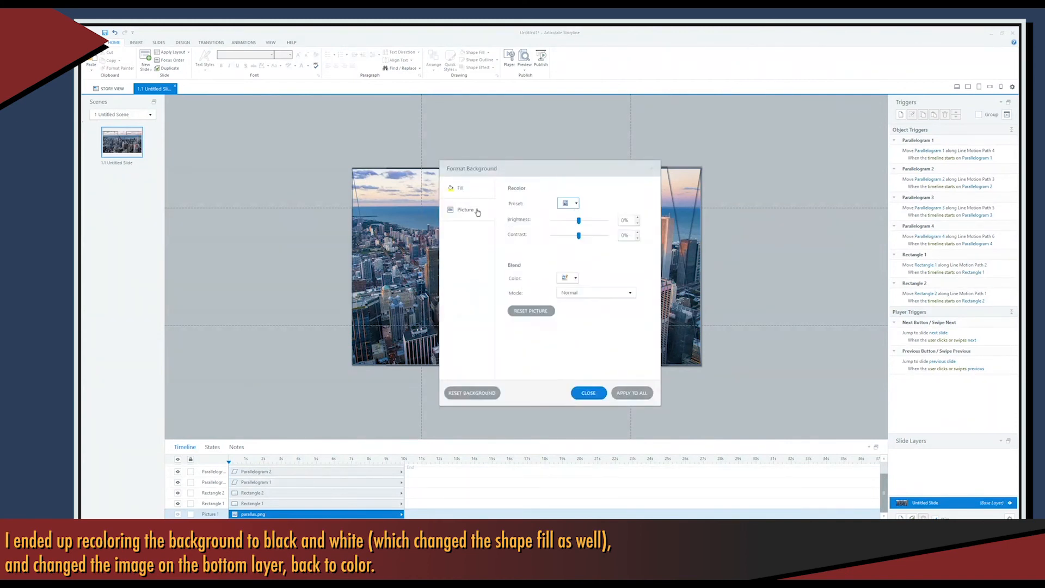
pyautogui.click(576, 203)
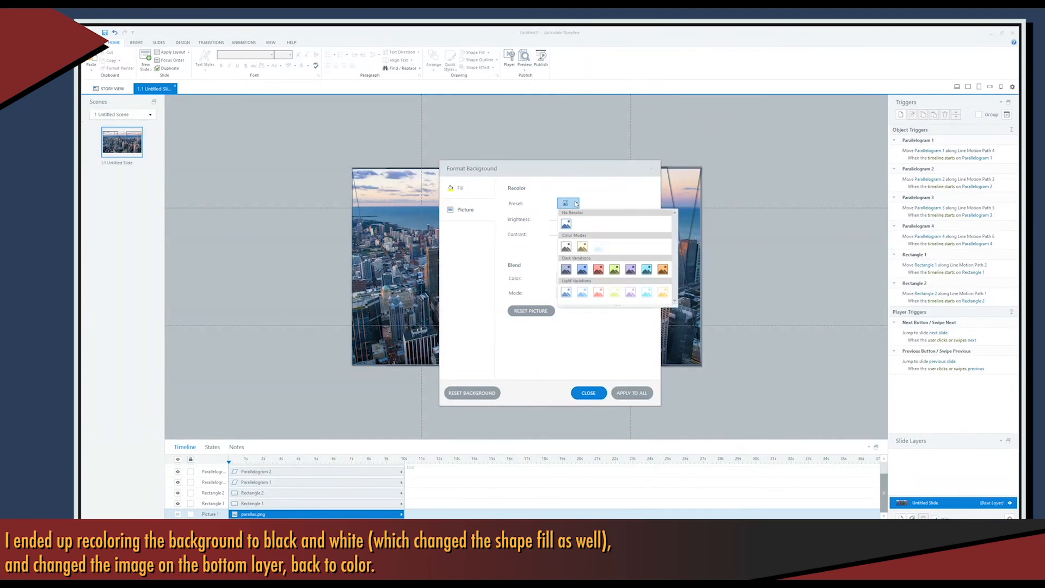
pyautogui.click(566, 247)
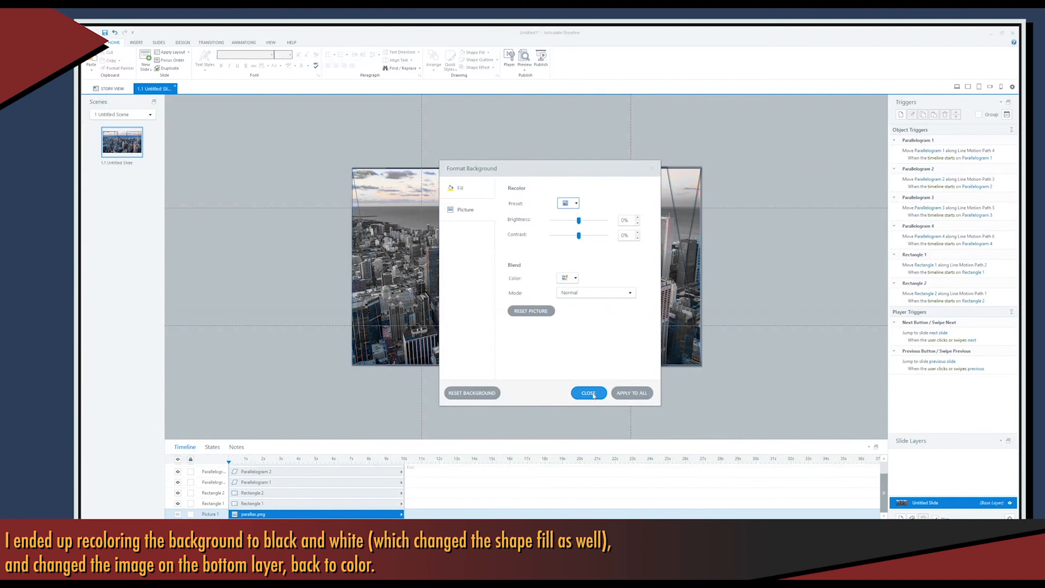
pyautogui.click(588, 393)
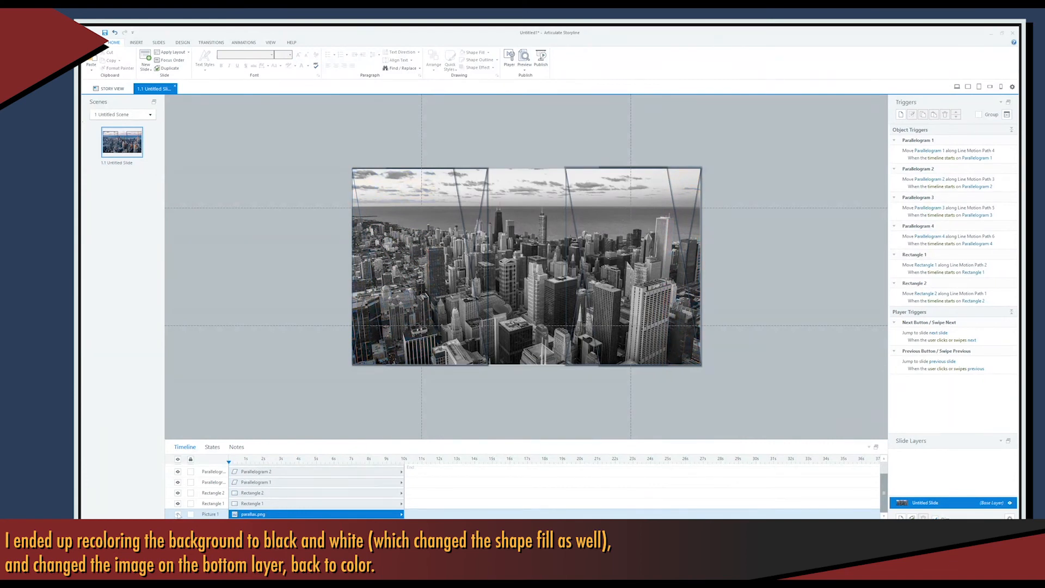
# Step: Show the parallax.png picture again and restore its original colors with No Recolor
pyautogui.click(177, 515)
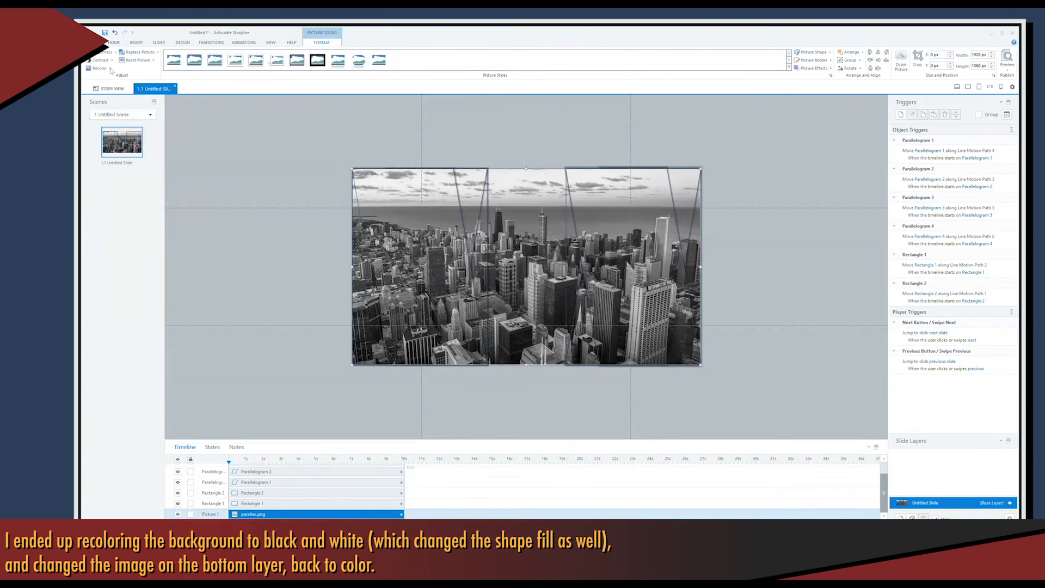
pyautogui.click(111, 69)
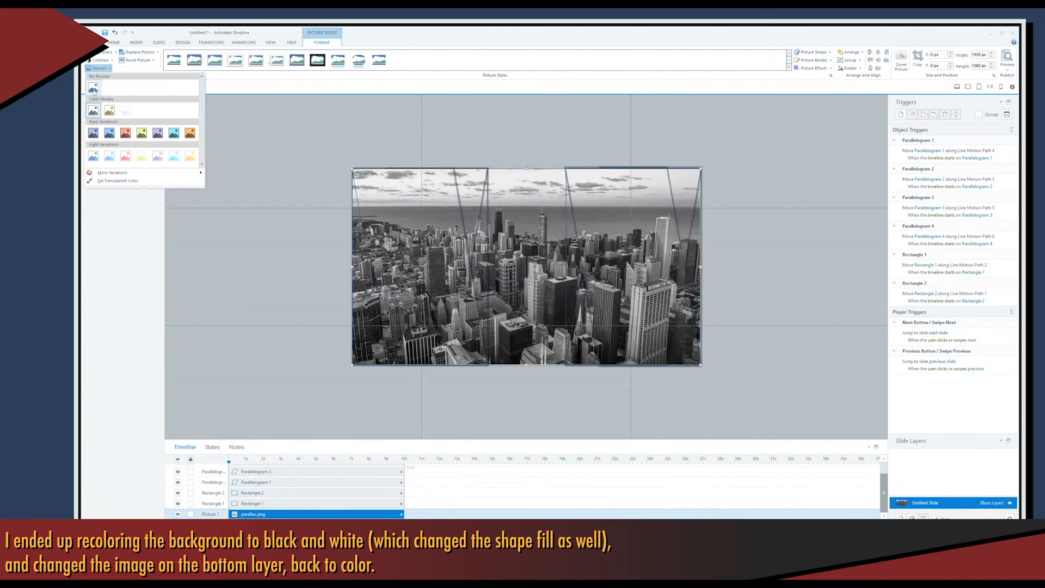
pyautogui.click(93, 88)
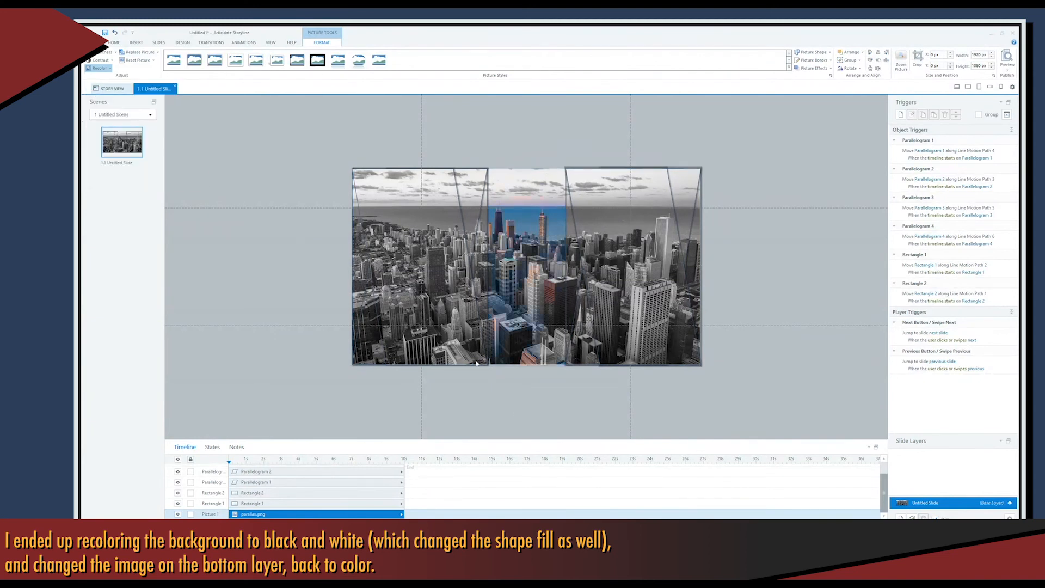
pyautogui.click(516, 411)
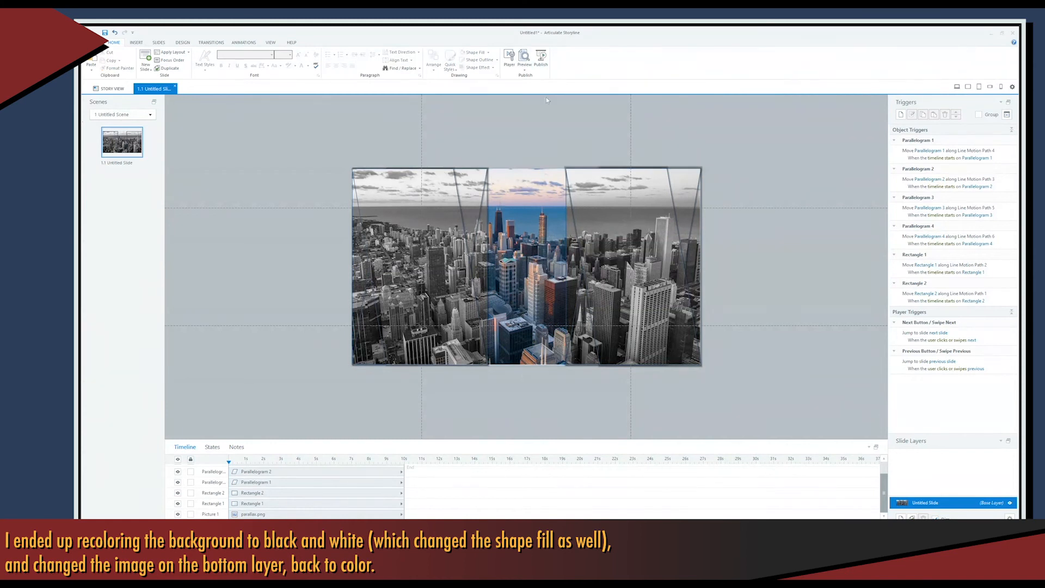
# Step: Preview this slide to check the grayscale shapes sliding apart over the color skyline, and close the preview
pyautogui.click(525, 72)
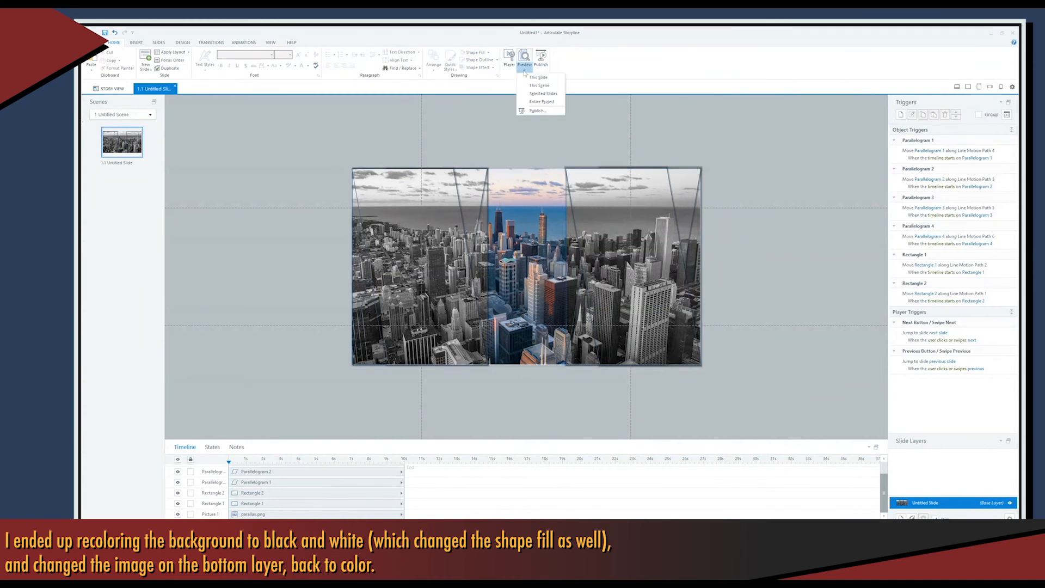
pyautogui.click(528, 79)
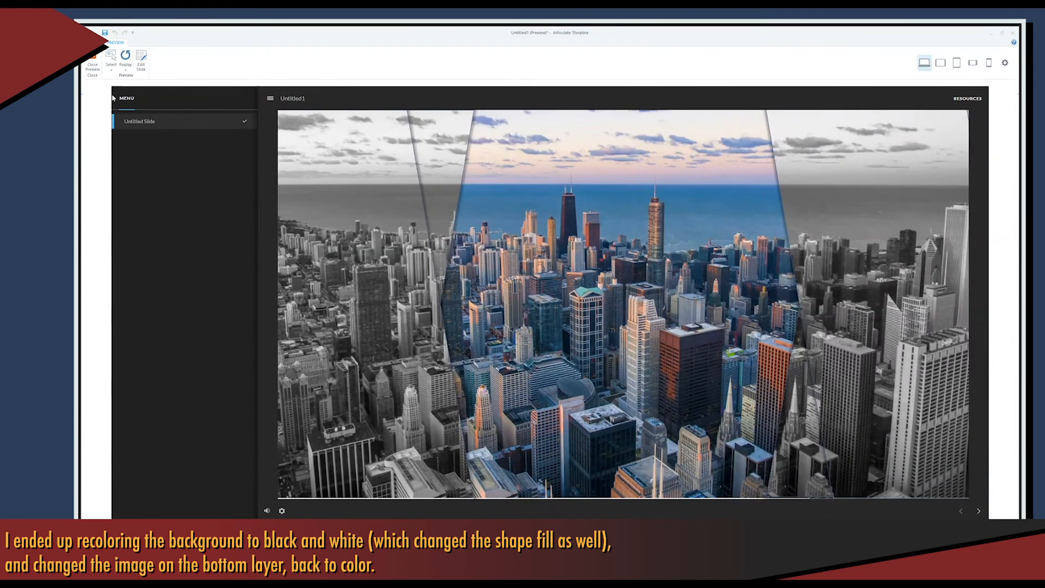
pyautogui.click(91, 65)
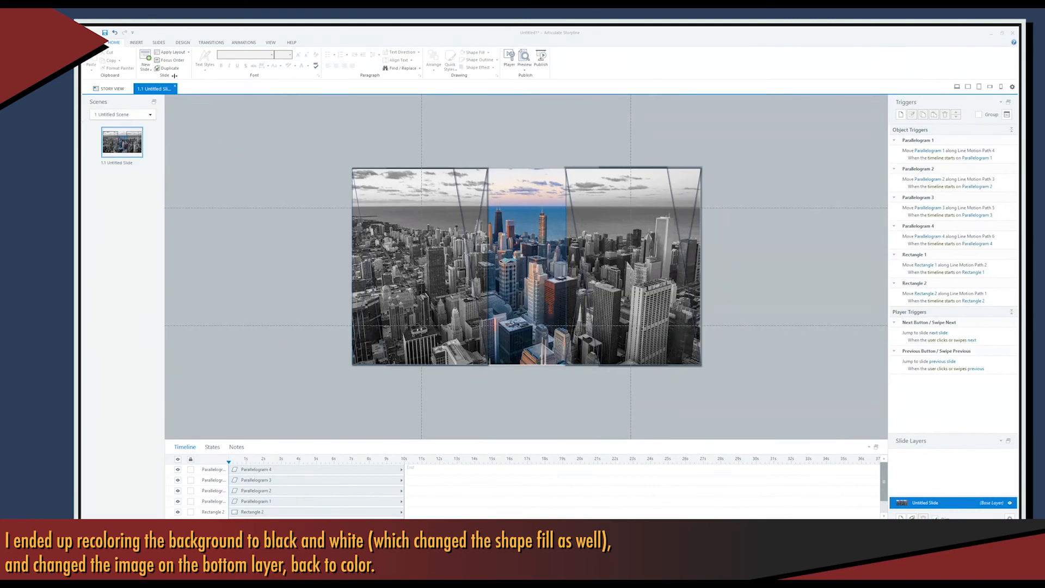
# Step: Add a text box reading "Parallax" in the empty area above the slide and select its text
pyautogui.click(136, 43)
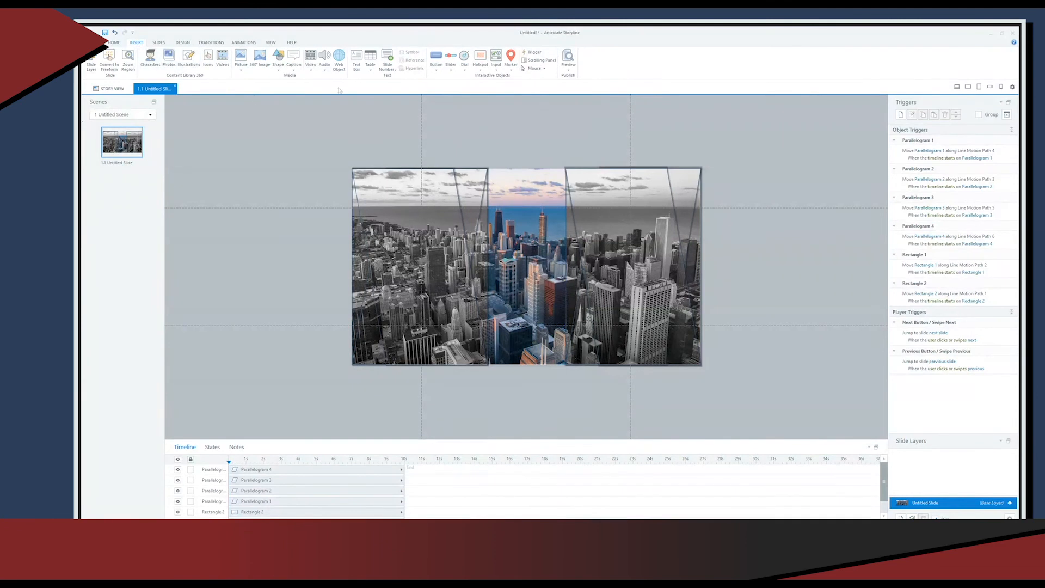
pyautogui.click(357, 66)
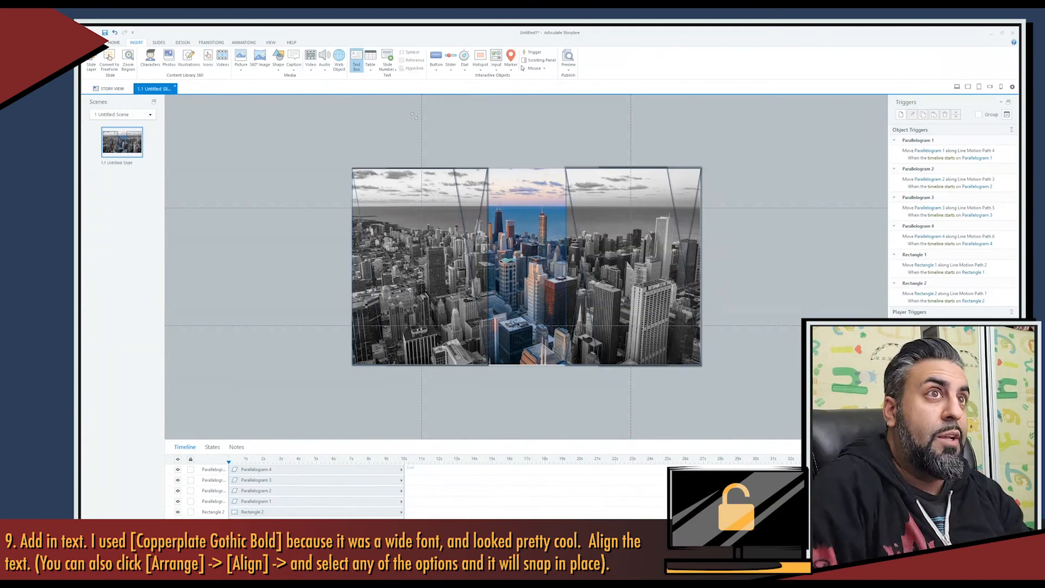
pyautogui.click(413, 116)
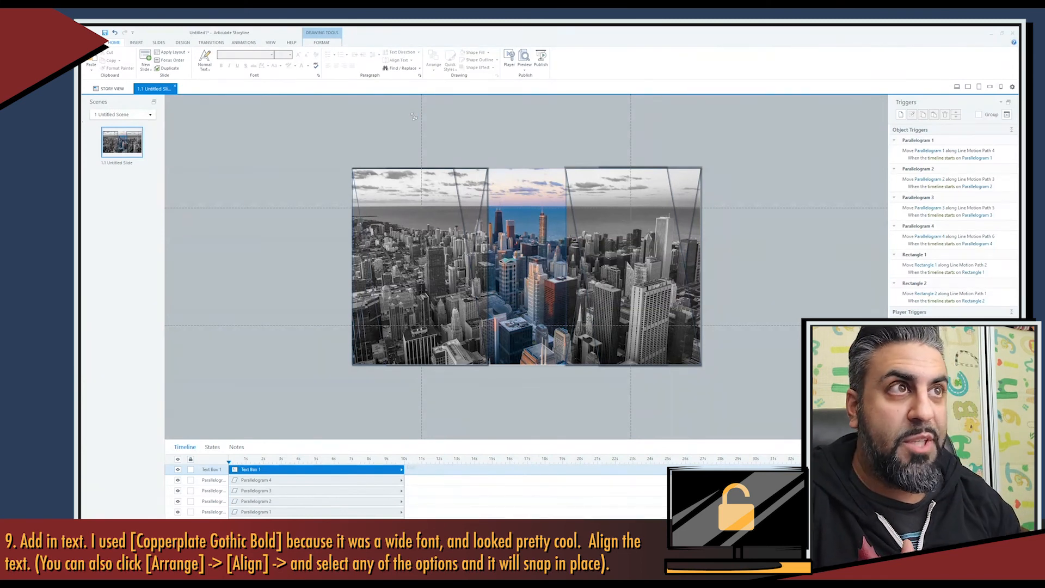
pyautogui.write('Paralla')
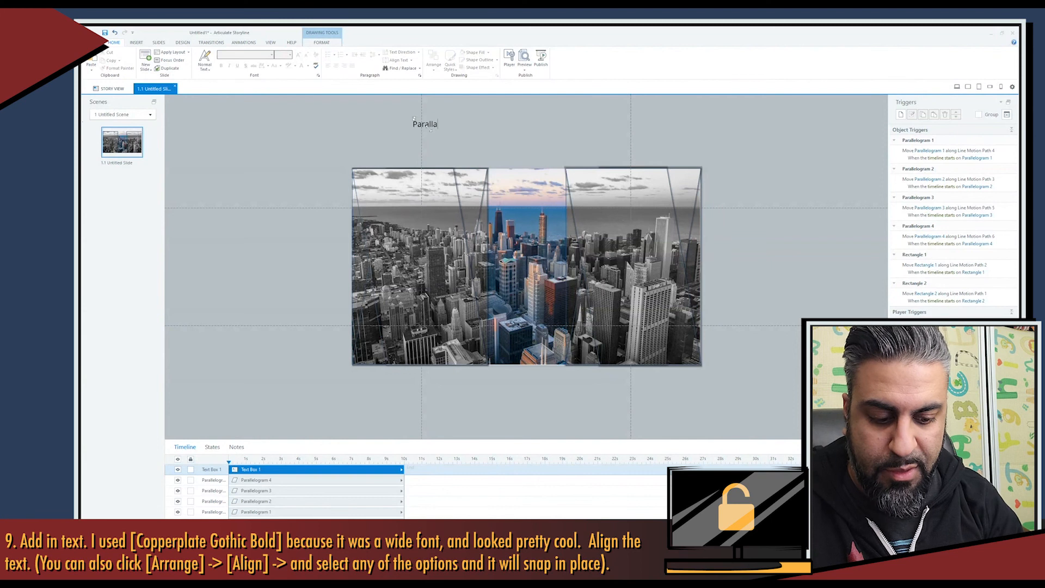
pyautogui.write('x')
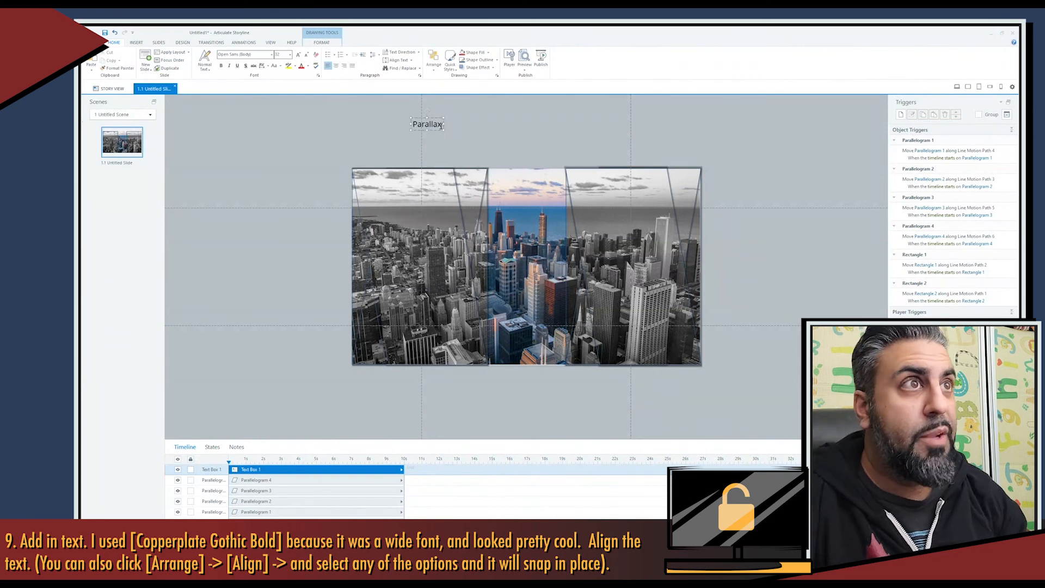
pyautogui.moveTo(411, 123); pyautogui.dragTo(407, 123)
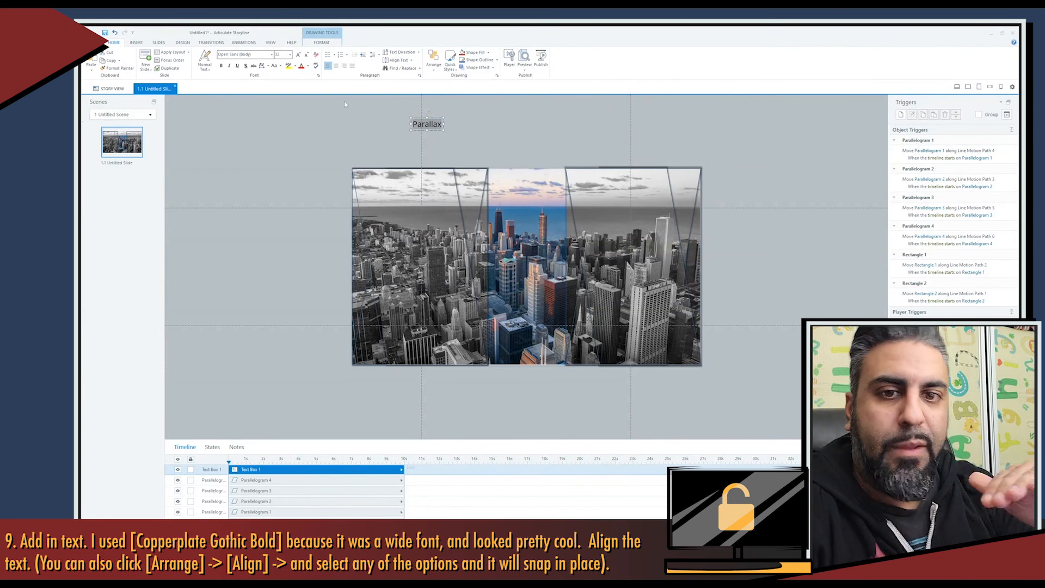
# Step: Try the Copperplate Gothic Bold font on the "Parallax" text, and undo the font change
pyautogui.click(271, 55)
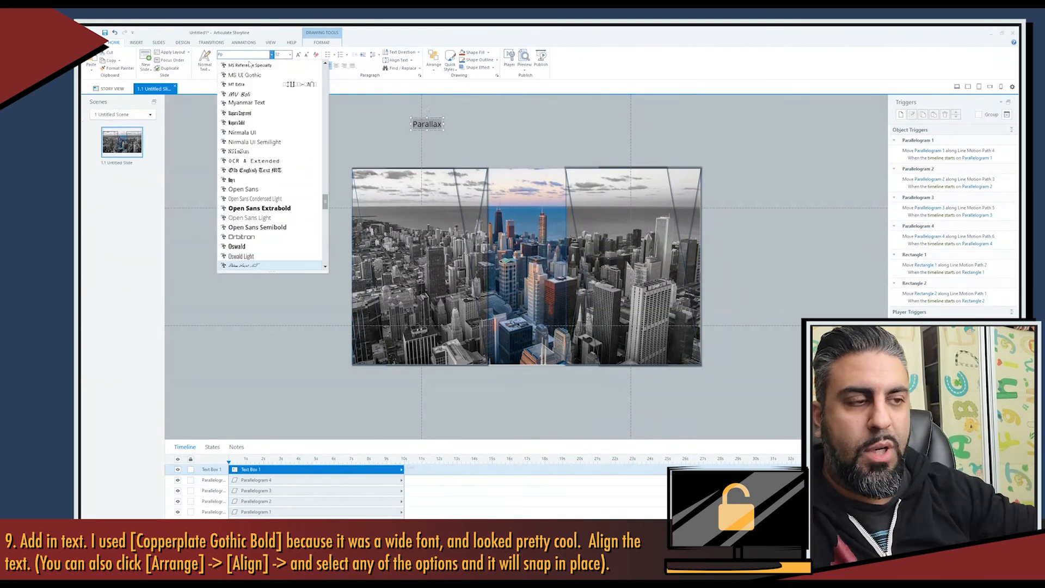
pyautogui.press('Return')
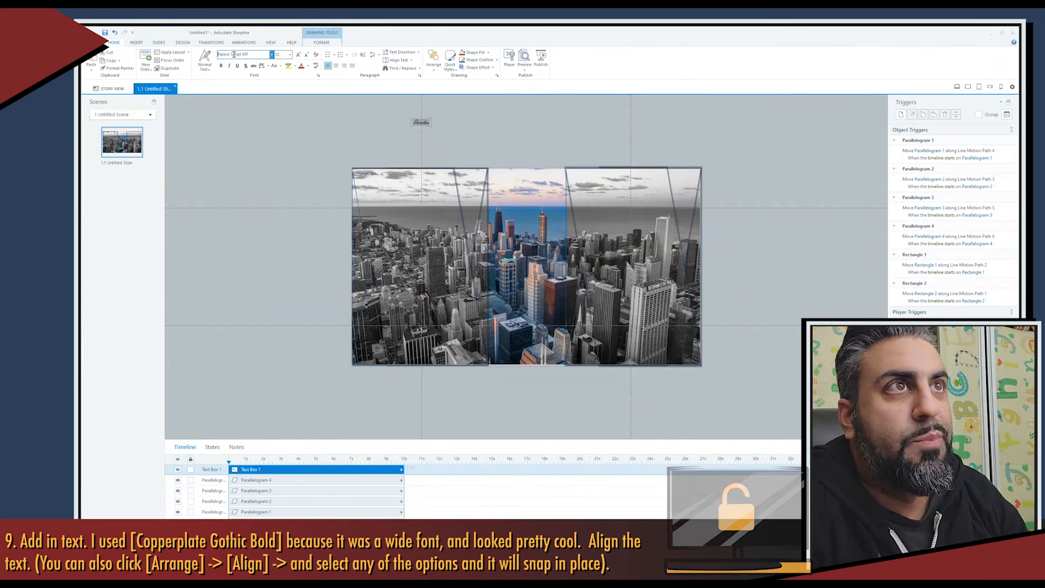
pyautogui.click(248, 54)
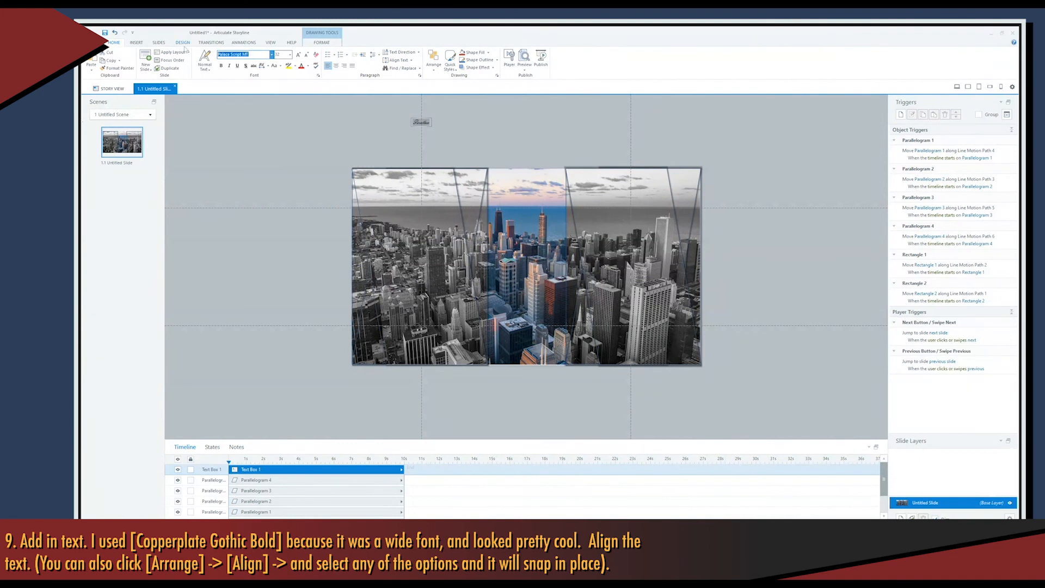
pyautogui.write('Copperplate Gothic Bold')
pyautogui.click(272, 55)
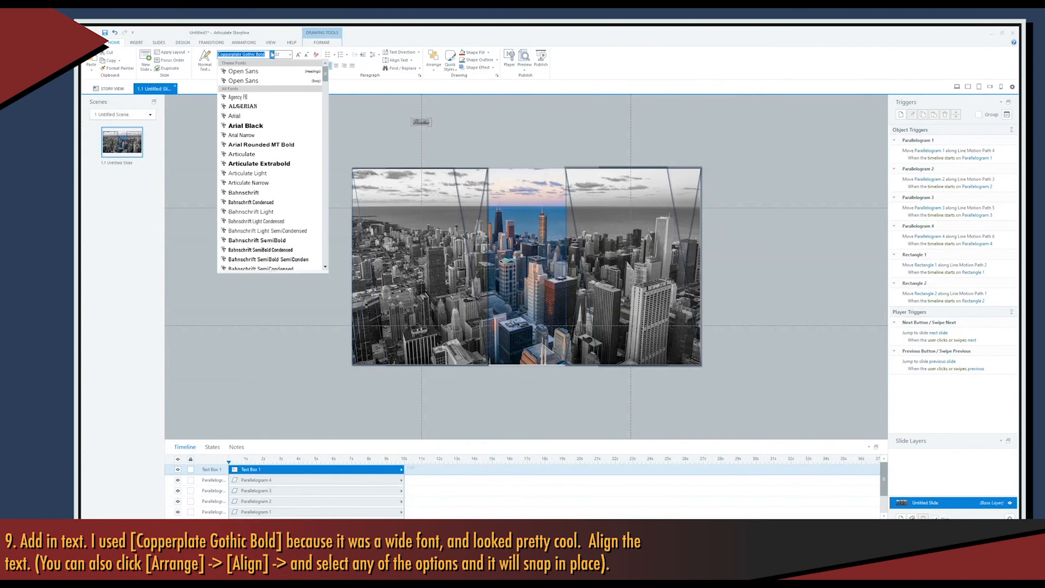
pyautogui.scroll(-5, 261, 191)
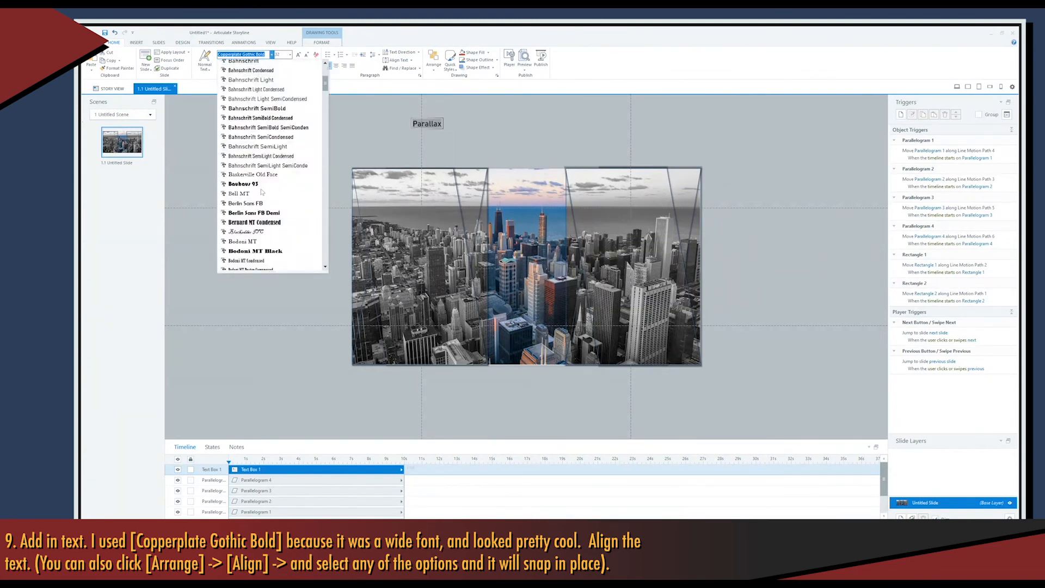
pyautogui.scroll(-7, 262, 191)
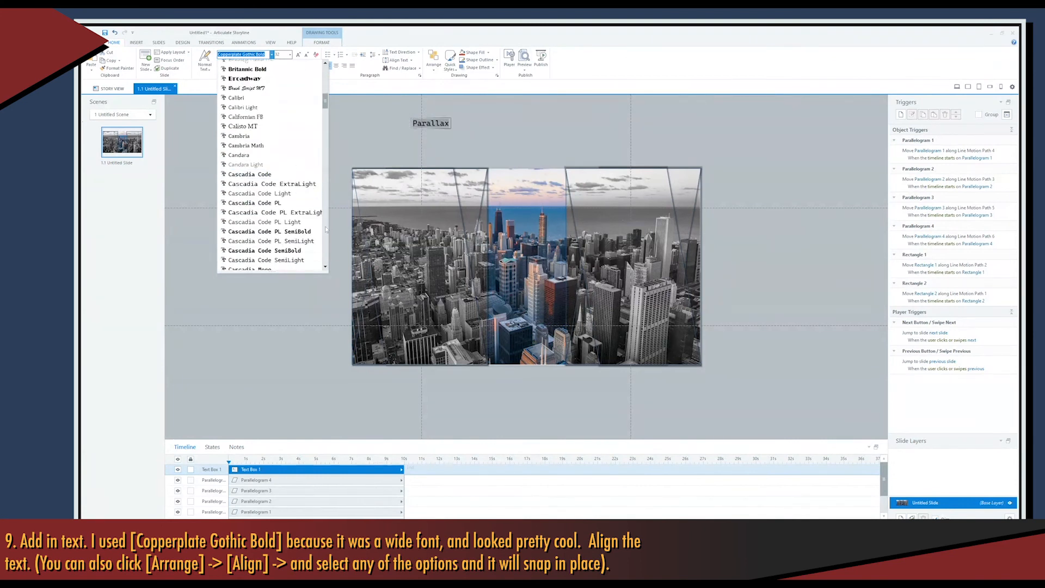
pyautogui.scroll(-5, 321, 224)
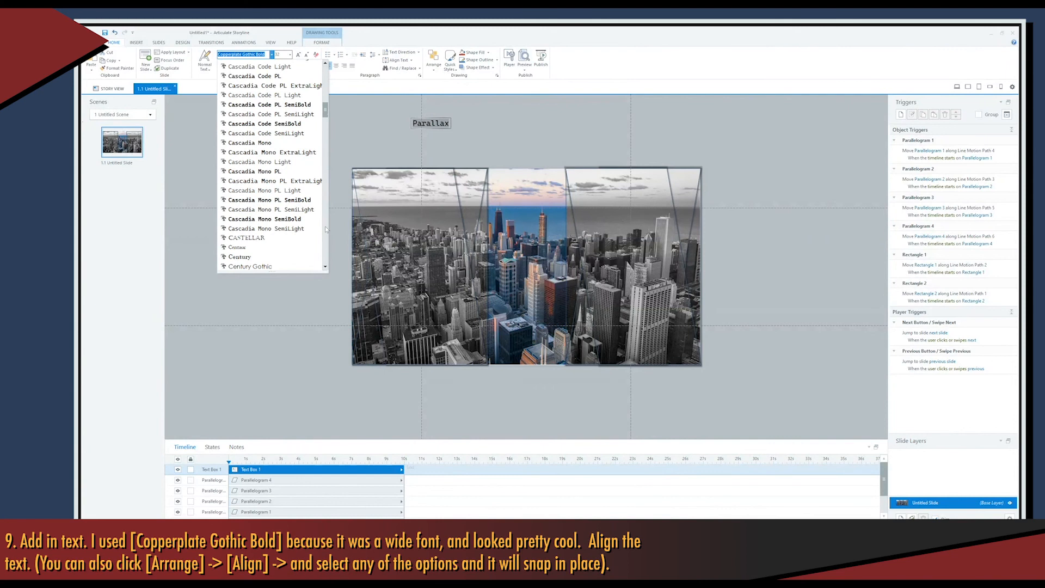
pyautogui.scroll(-5, 326, 229)
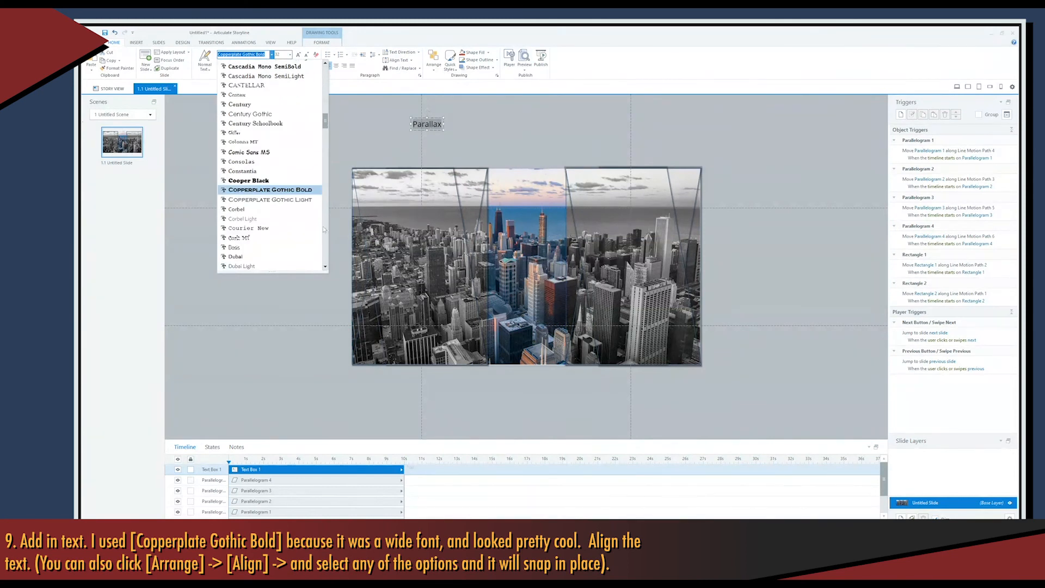
pyautogui.click(278, 190)
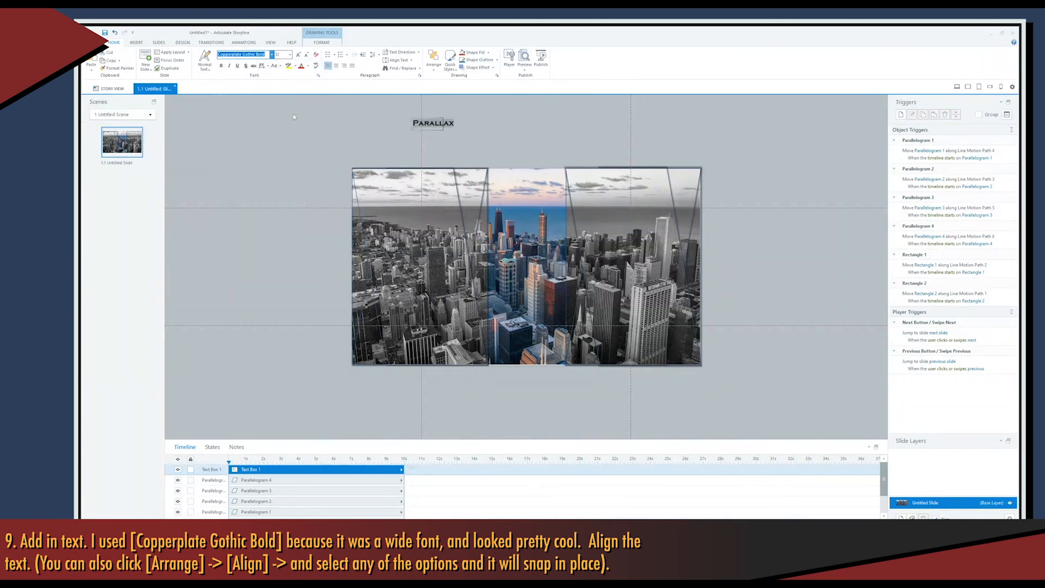
pyautogui.hotkey('ctrl', 'z')
# Step: Set the font size of the "Parallax" text to 120
pyautogui.click(290, 55)
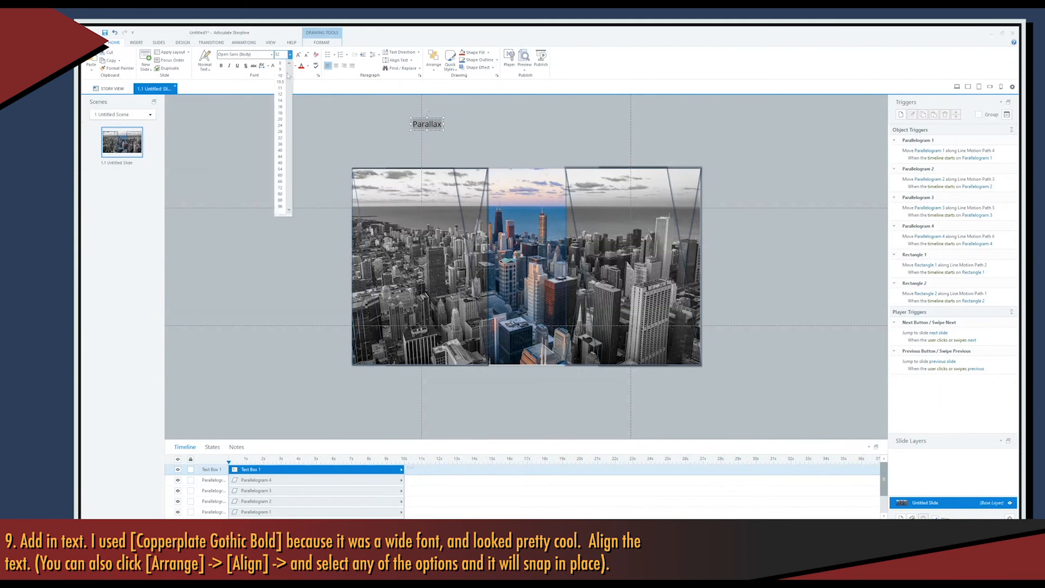
pyautogui.click(280, 206)
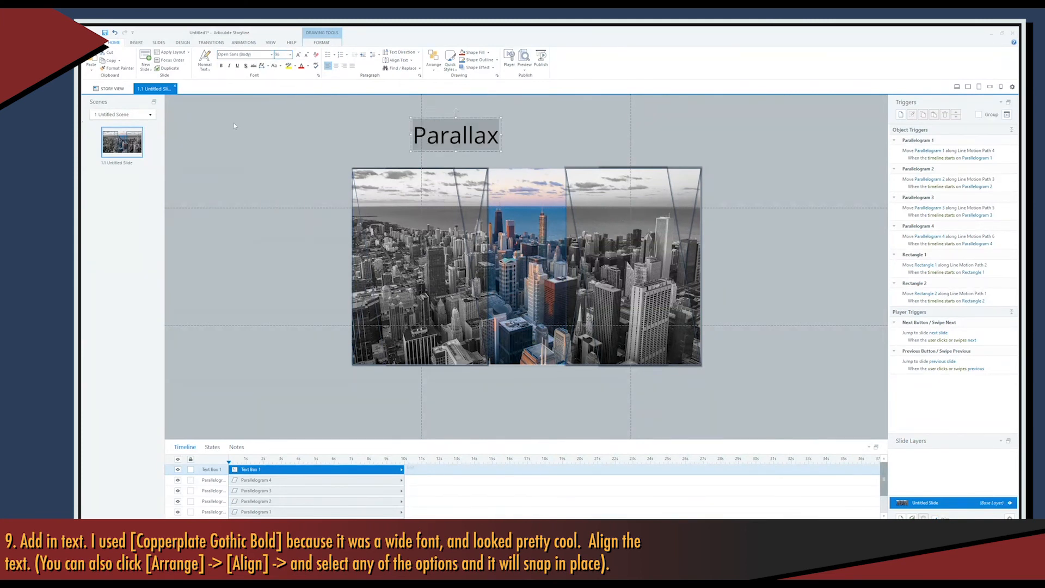
pyautogui.click(283, 54)
pyautogui.write('120')
pyautogui.press('Return')
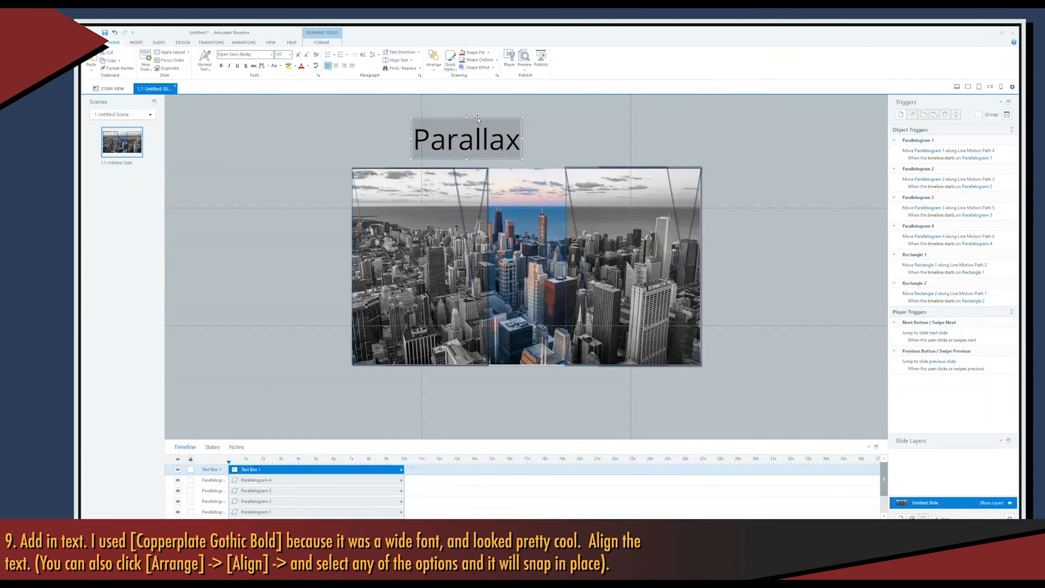
# Step: Set the font of the "Parallax" text above the slide to Copperplate Gothic Bold
pyautogui.click(271, 55)
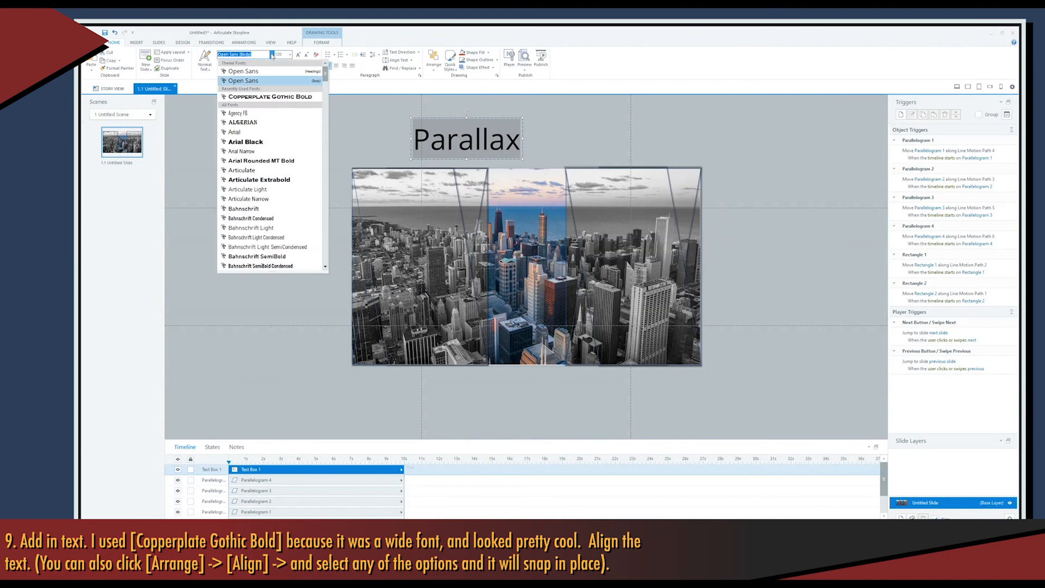
pyautogui.click(266, 97)
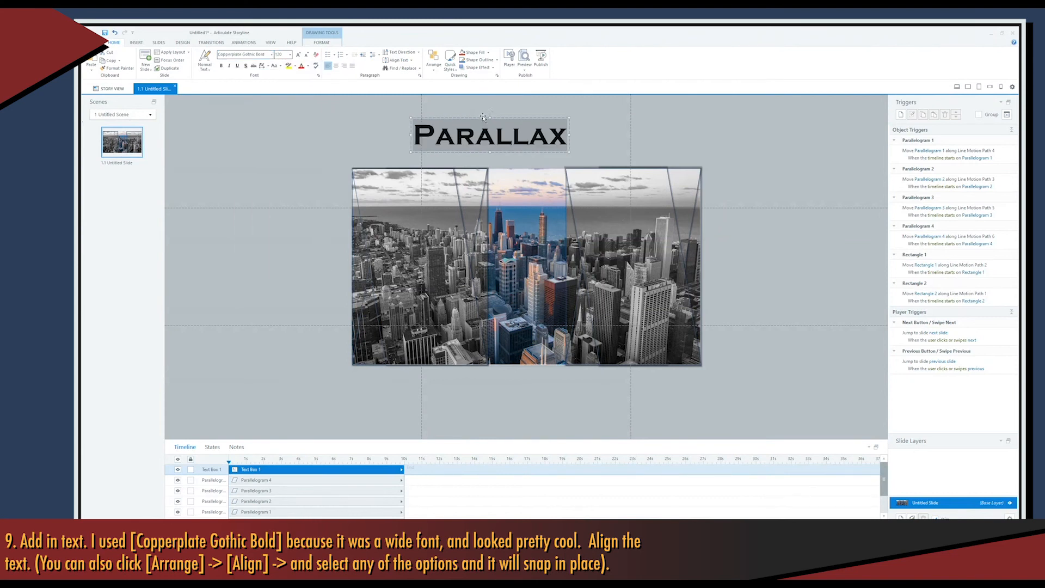
pyautogui.click(513, 192)
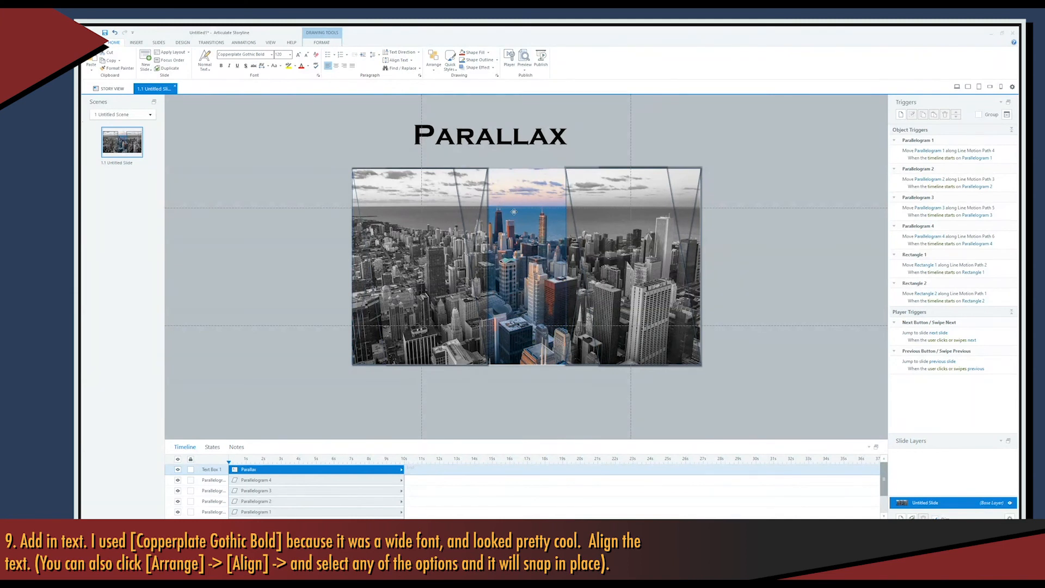
# Step: Move the "Parallax" text onto the upper middle of the skyline image and center it horizontally on the slide
pyautogui.moveTo(514, 211)
pyautogui.mouseDown()
pyautogui.moveTo(501, 216)
pyautogui.moveTo(512, 220)
pyautogui.mouseUp()
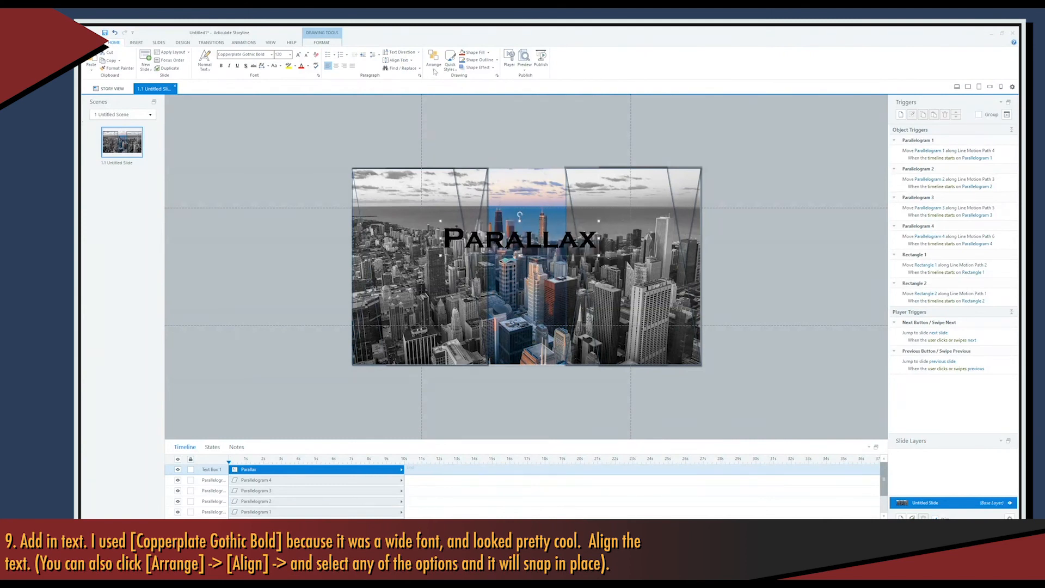
pyautogui.click(435, 68)
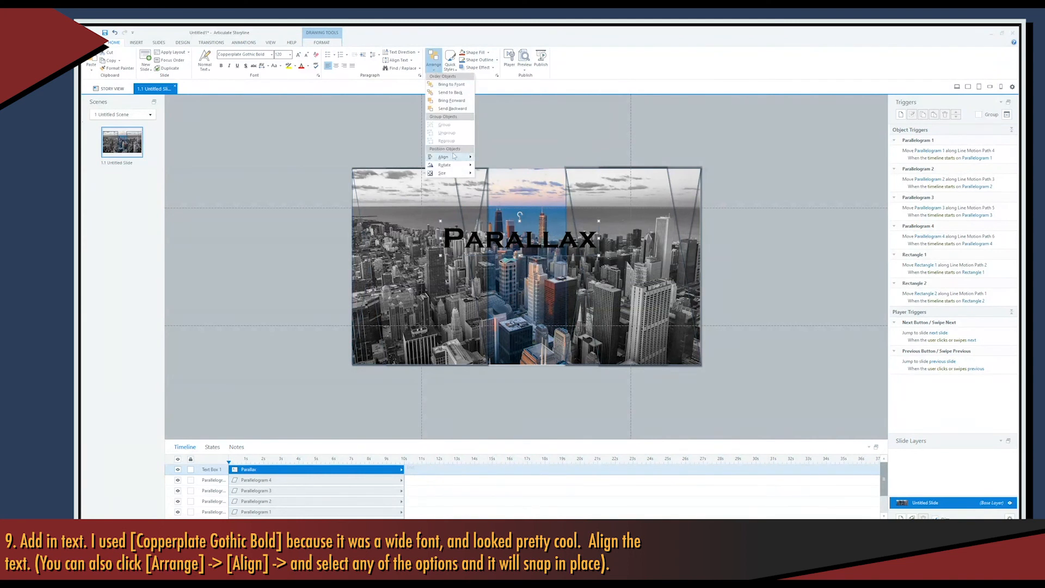
pyautogui.moveTo(472, 157)
pyautogui.click(510, 165)
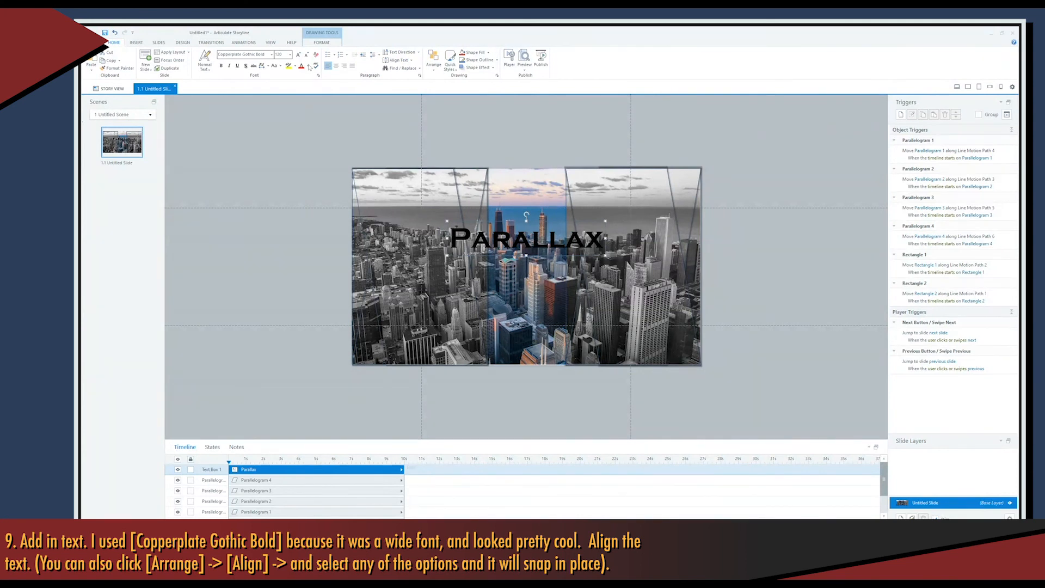
# Step: Color the "Parallax" title white and set its font size to 160
pyautogui.click(309, 67)
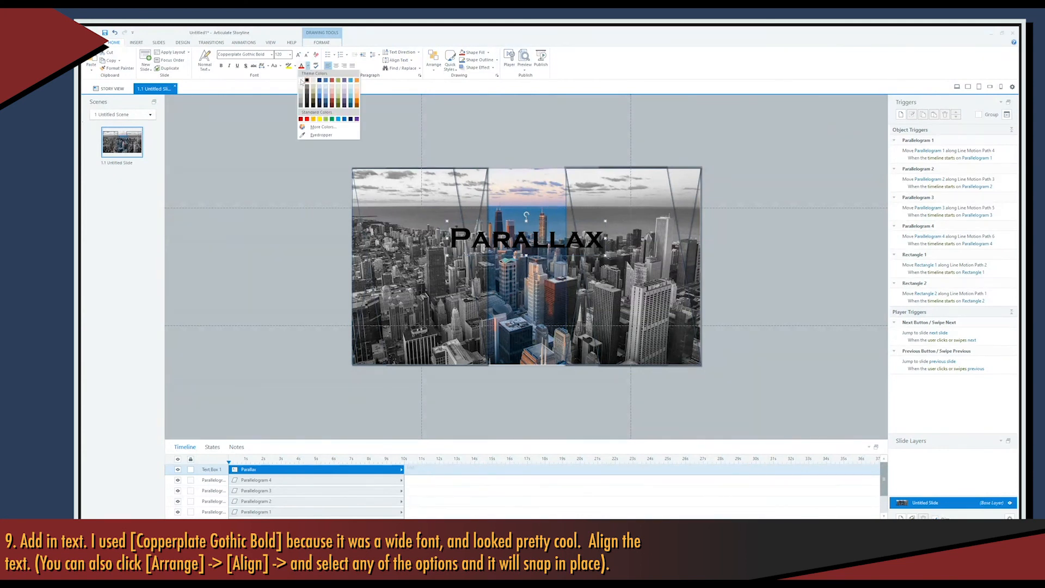
pyautogui.click(302, 81)
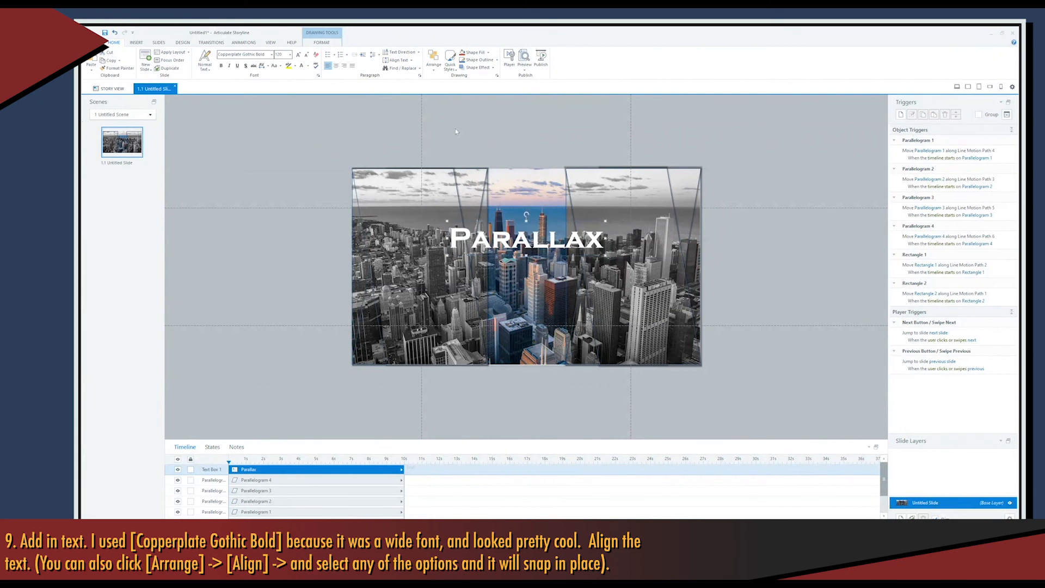
pyautogui.click(283, 56)
pyautogui.write('1')
pyautogui.press('Return')
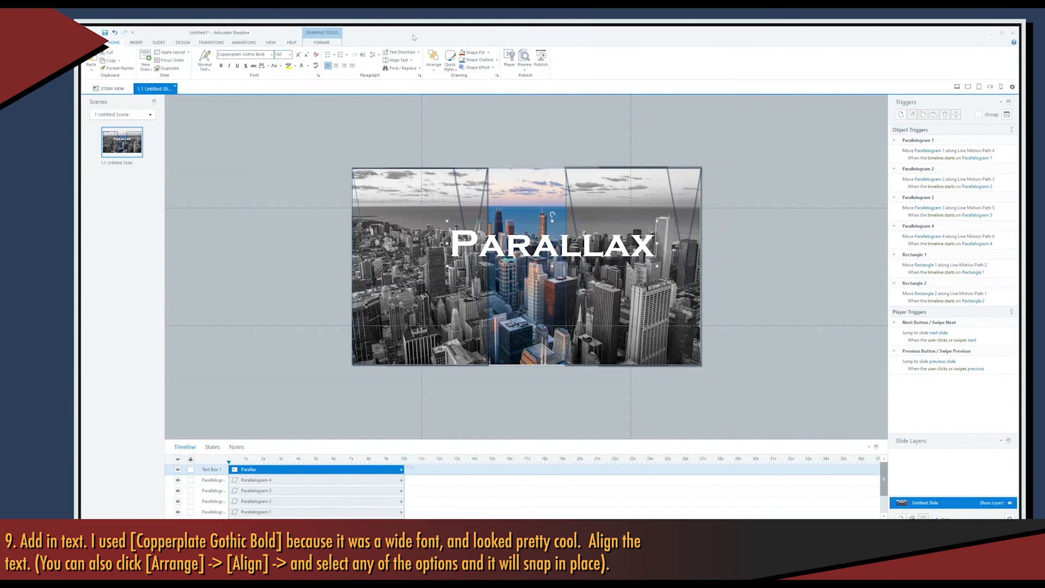
# Step: Center the enlarged "Parallax" title horizontally on the slide again and deselect it
pyautogui.click(433, 58)
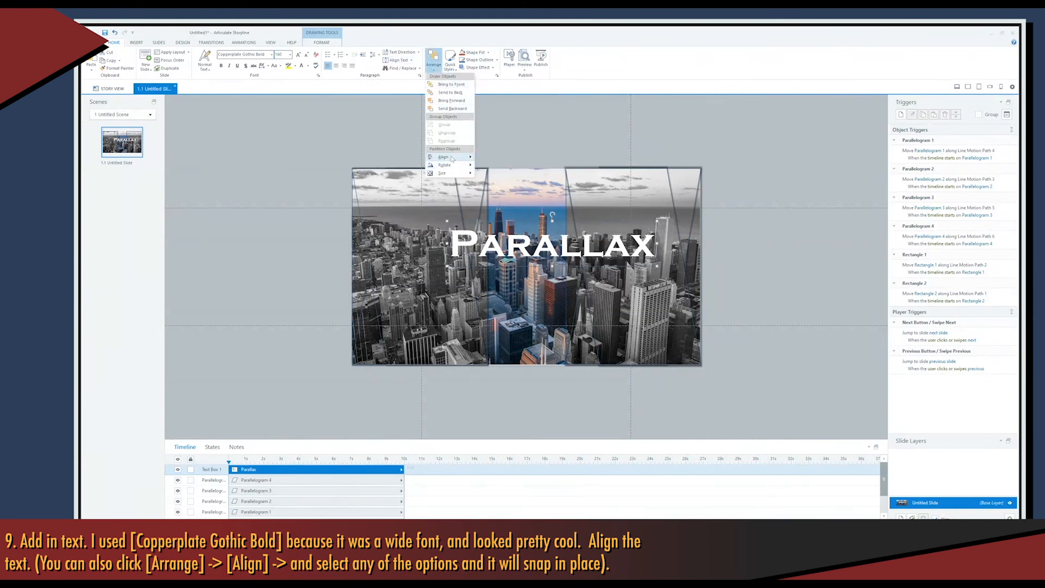
pyautogui.moveTo(452, 156)
pyautogui.click(499, 165)
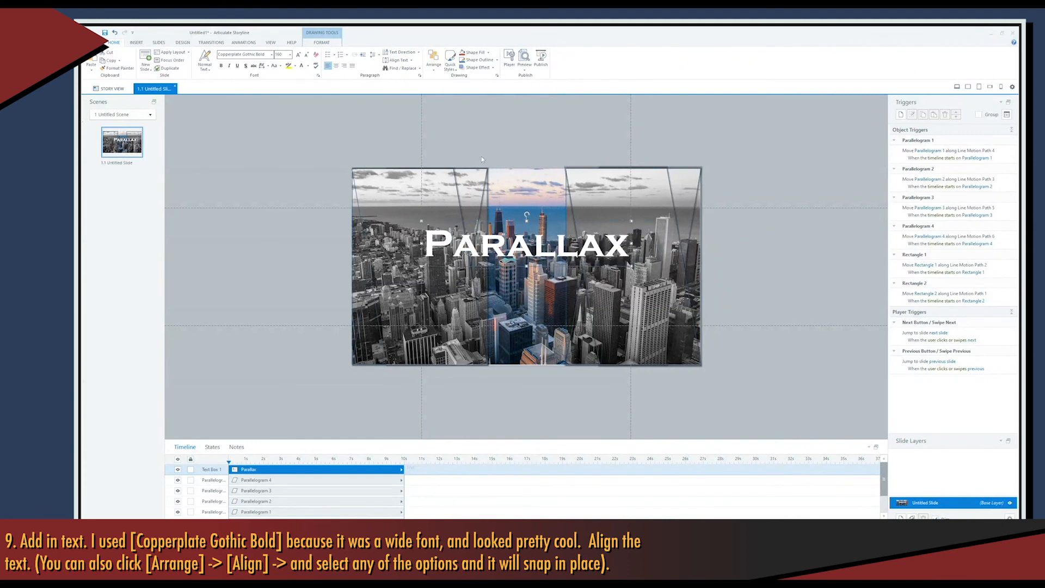
pyautogui.click(484, 146)
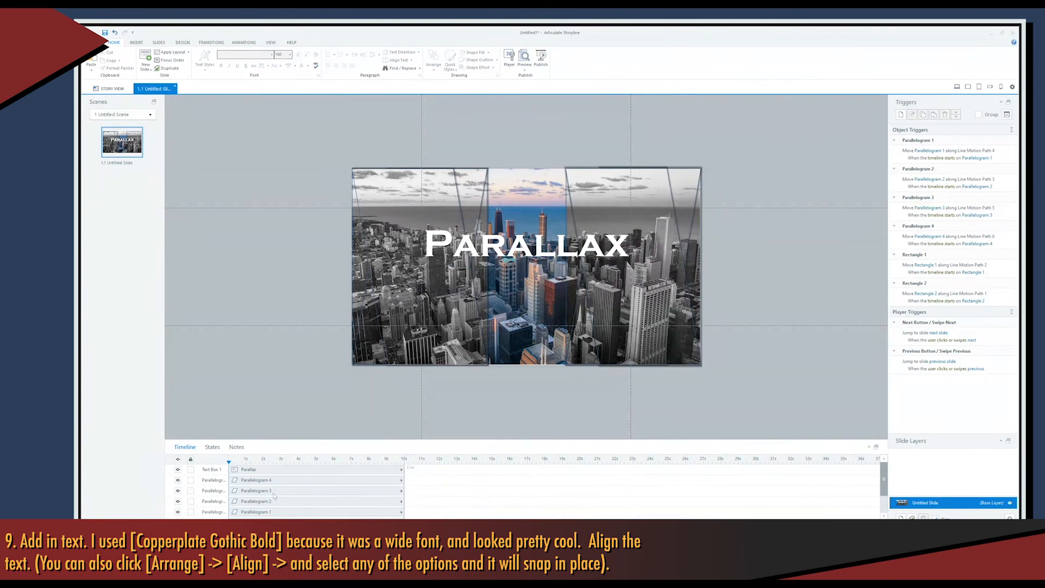
# Step: Move the "Parallax" text layer below the four parallelograms in the timeline, directly above Rectangle 2
pyautogui.scroll(-1, 275, 493)
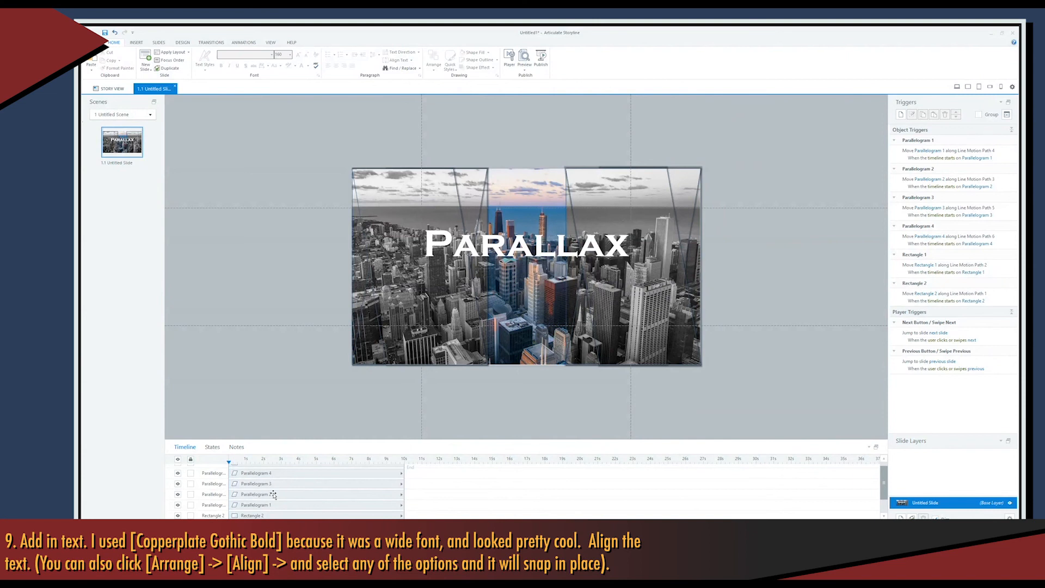
pyautogui.scroll(1, 297, 487)
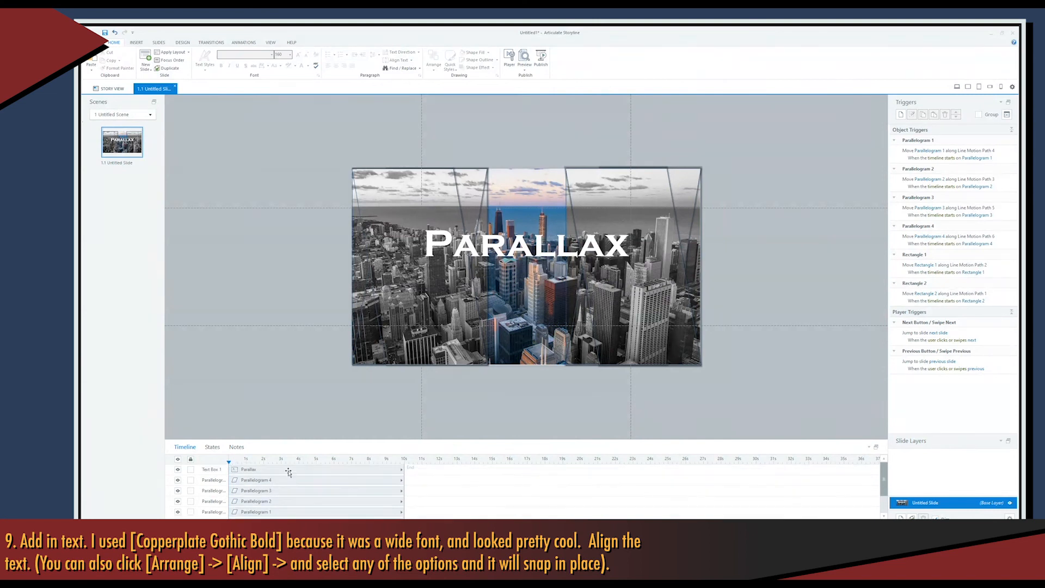
pyautogui.click(288, 470)
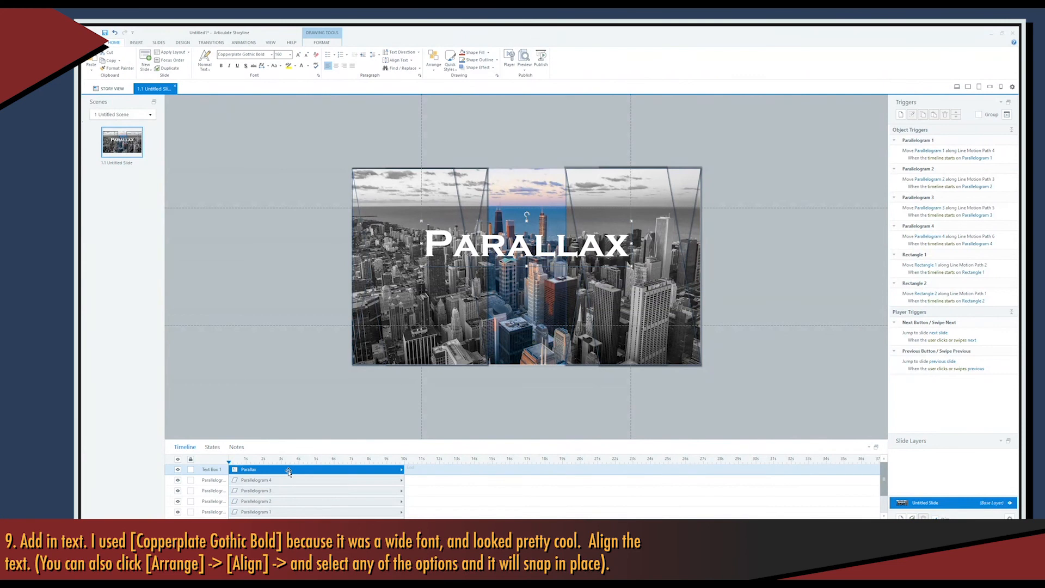
pyautogui.moveTo(288, 470); pyautogui.dragTo(279, 511)
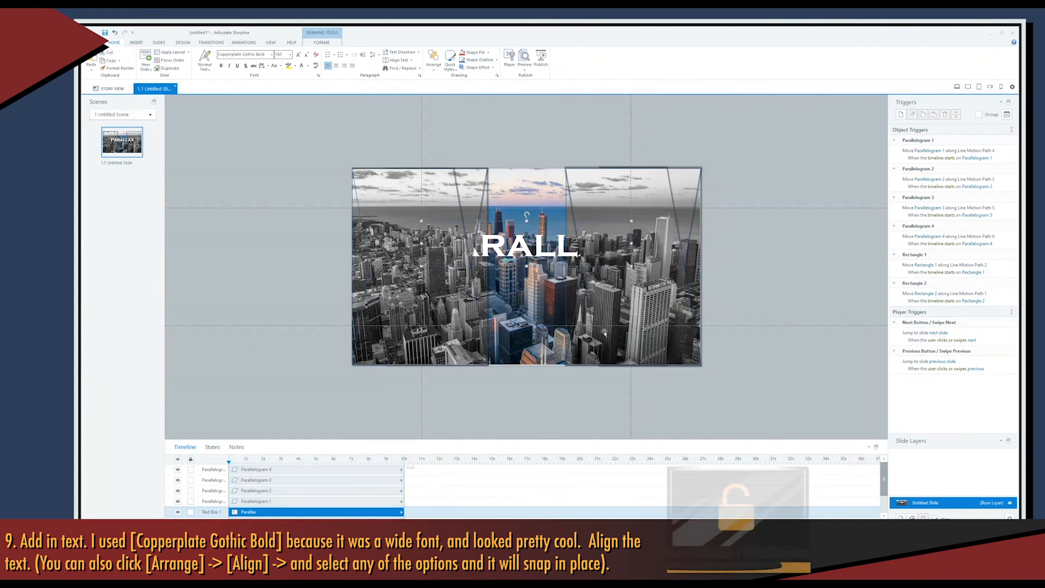
pyautogui.scroll(-1, 313, 495)
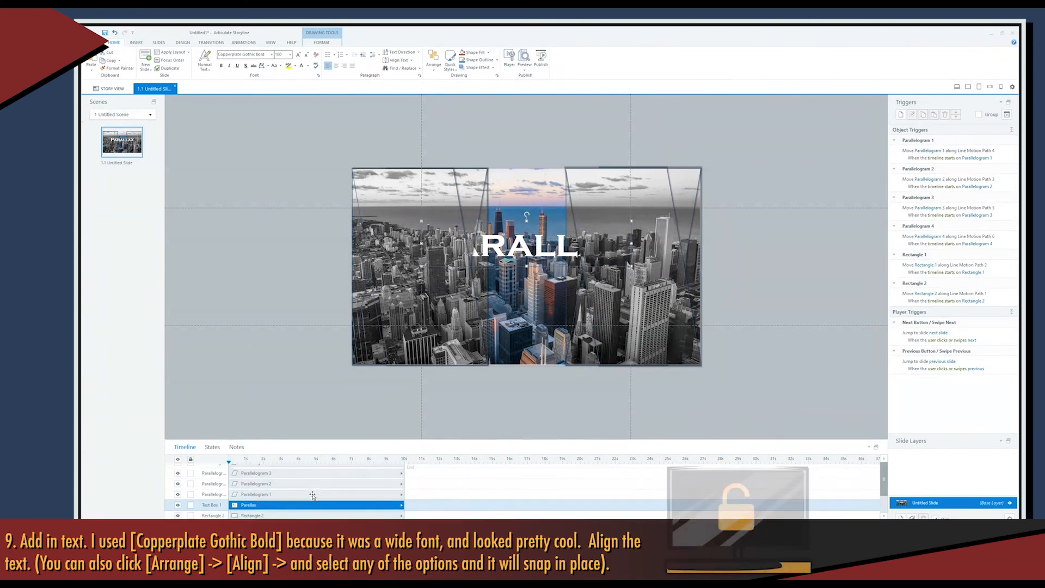
pyautogui.scroll(-1, 312, 496)
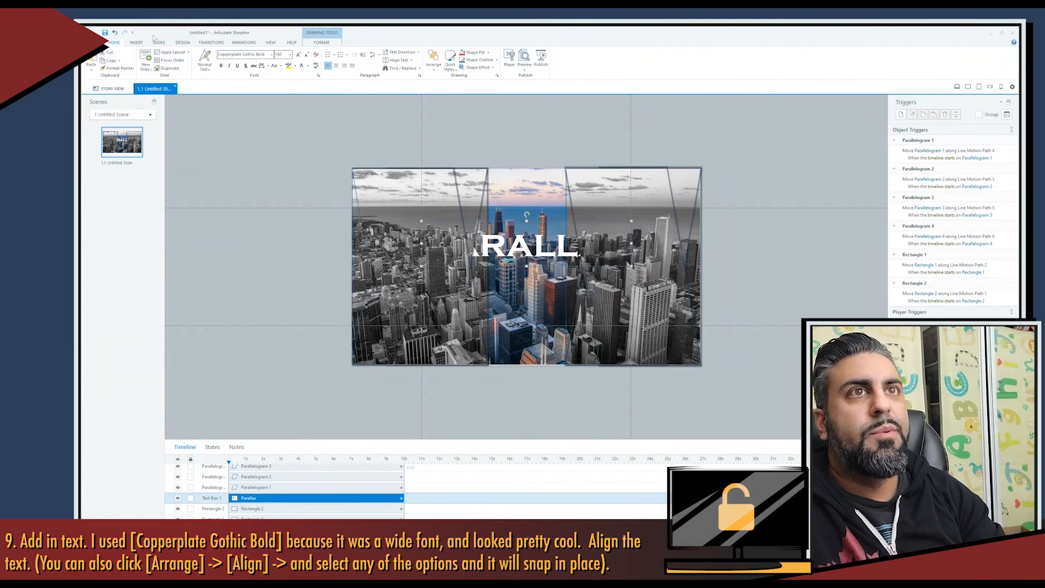
# Step: Add a second text box reading "Effect" in the empty area above the slide
pyautogui.click(135, 43)
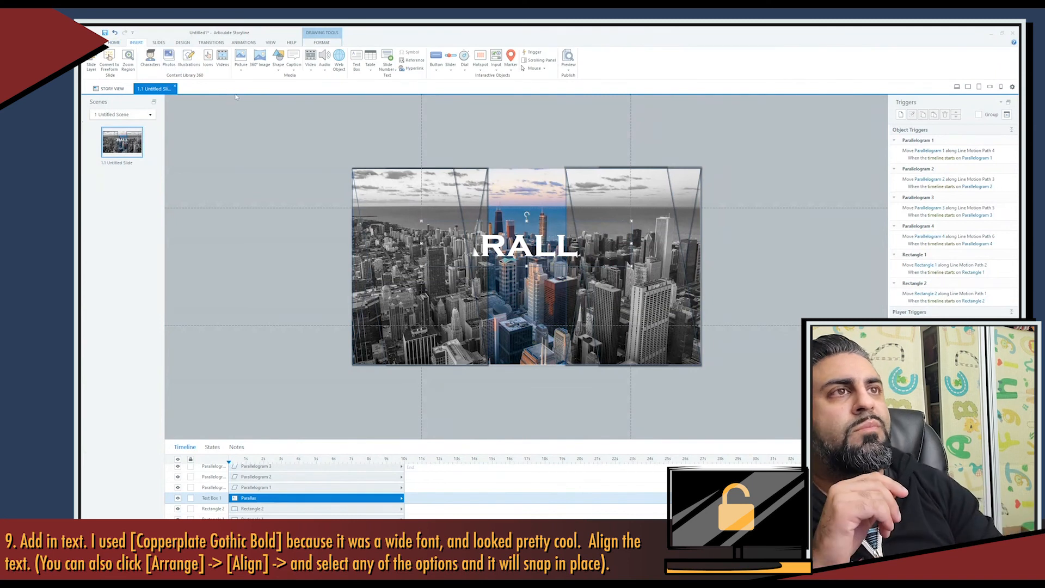
pyautogui.click(357, 61)
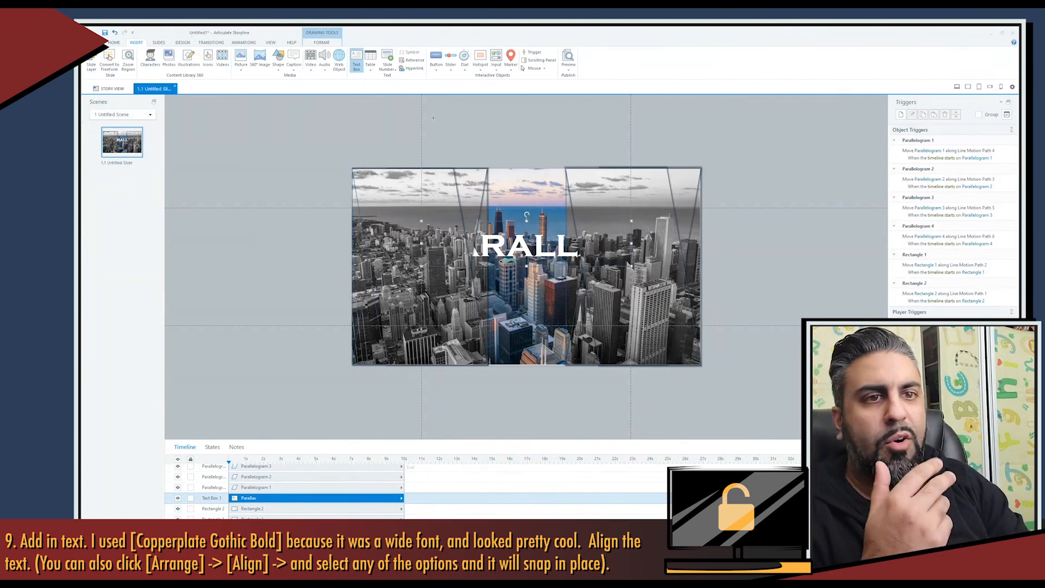
pyautogui.click(433, 117)
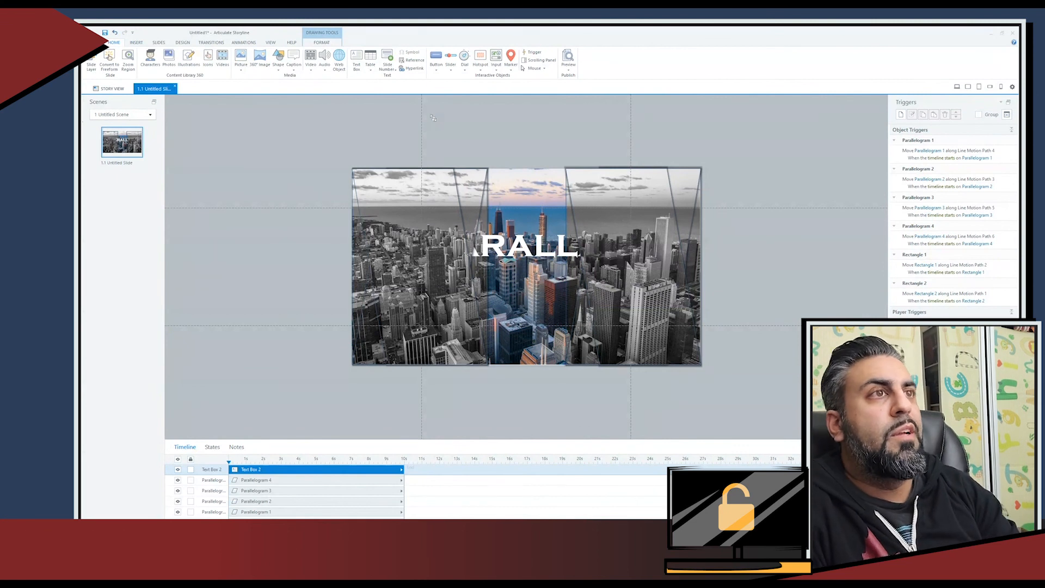
pyautogui.click(433, 118)
pyautogui.write('Effect')
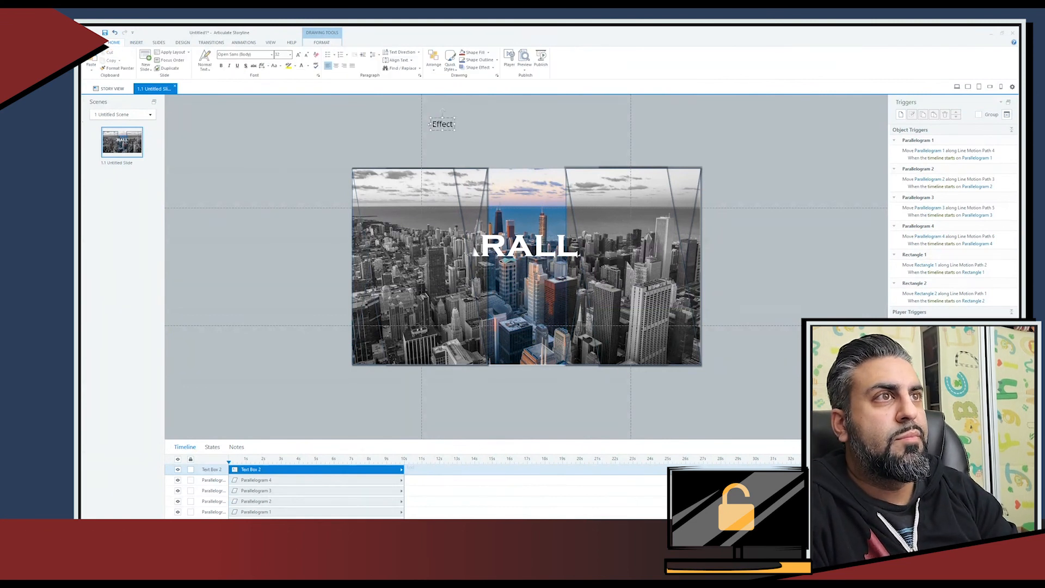
# Step: Format the "Effect" text in Copperplate Gothic Bold with a font size of 100
pyautogui.moveTo(432, 124); pyautogui.dragTo(454, 125)
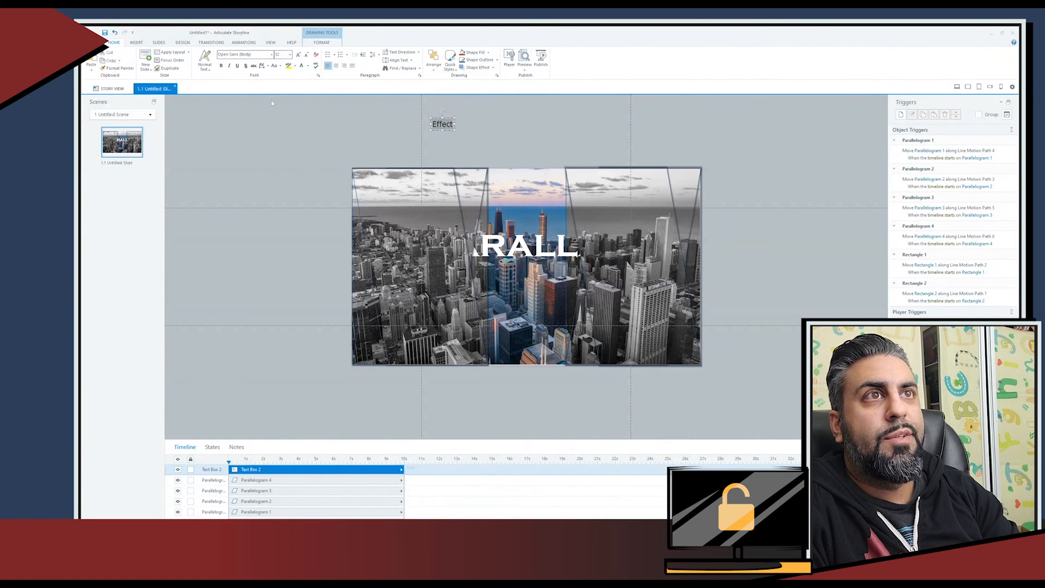
pyautogui.click(271, 55)
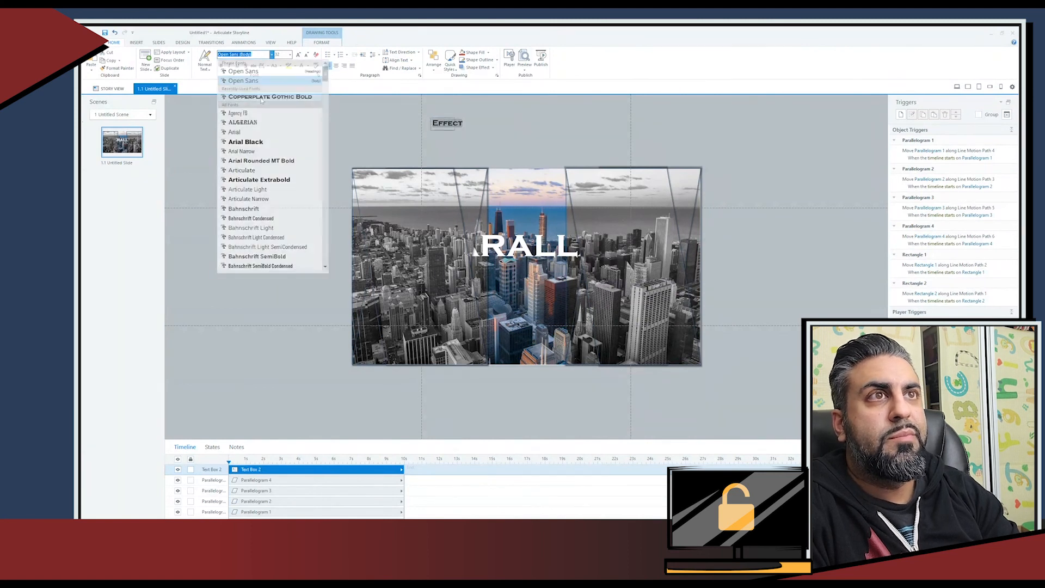
pyautogui.click(262, 97)
pyautogui.click(281, 54)
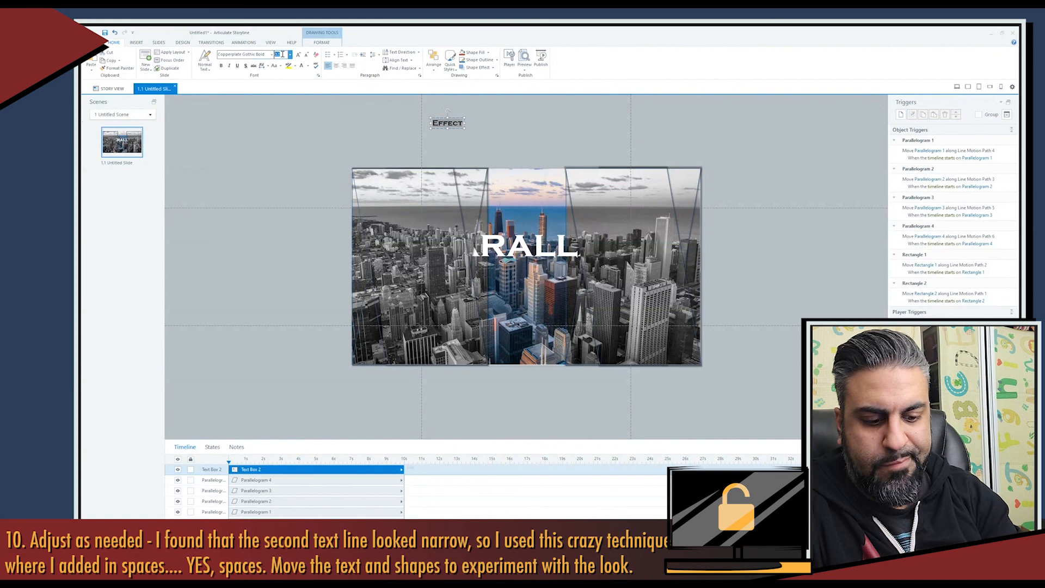
pyautogui.write('100')
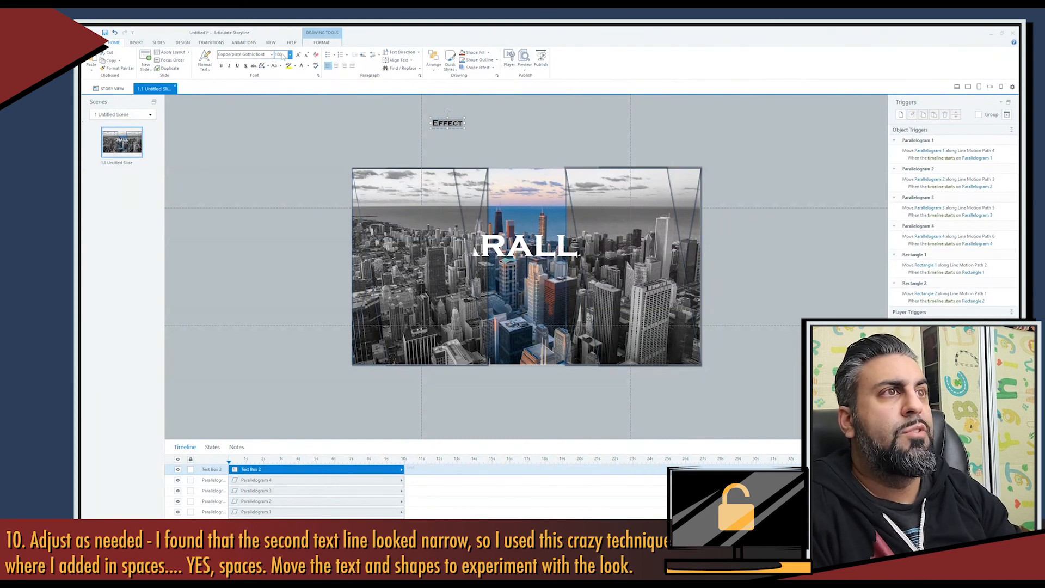
pyautogui.press('Return')
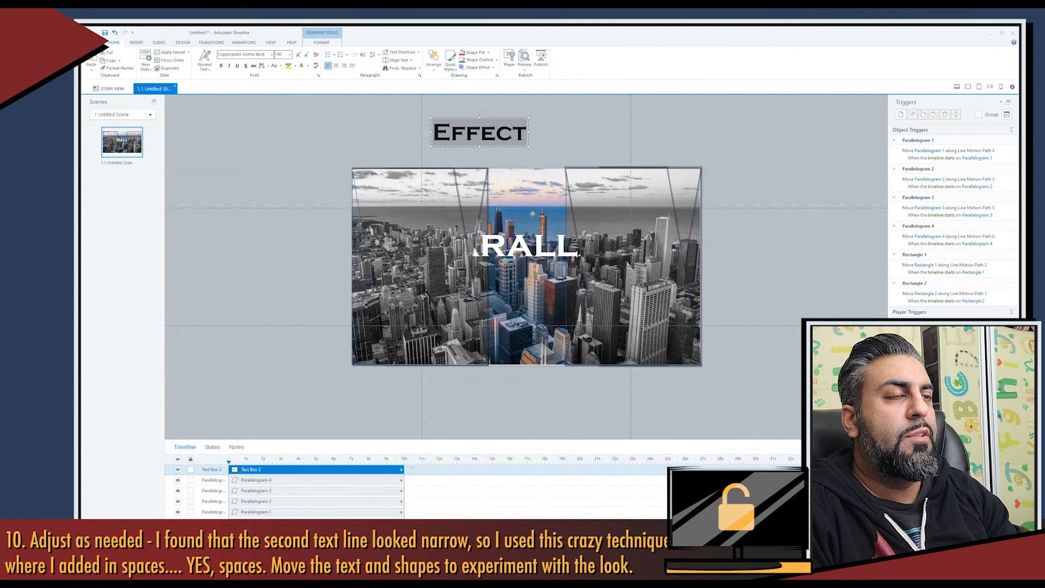
# Step: Move the "Effect" text onto the slide, center it horizontally and place it just below the "Parallax" title
pyautogui.click(529, 214)
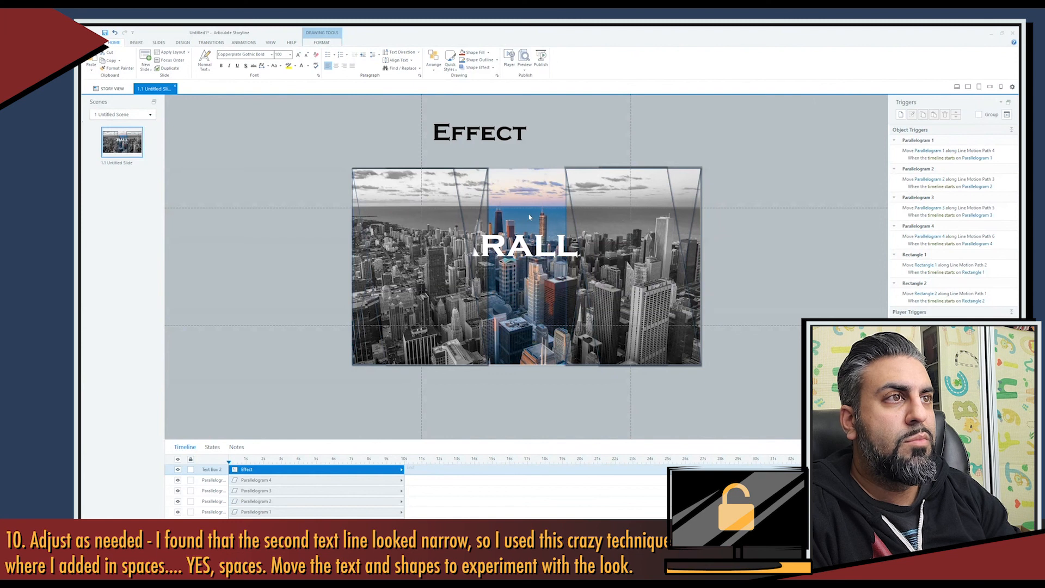
pyautogui.moveTo(494, 120); pyautogui.dragTo(527, 217)
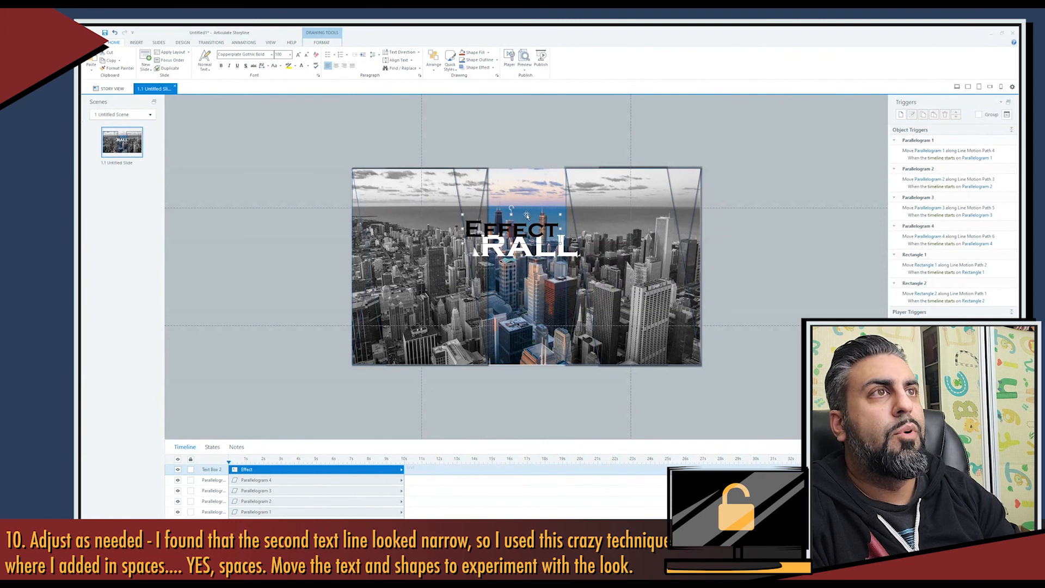
pyautogui.click(434, 60)
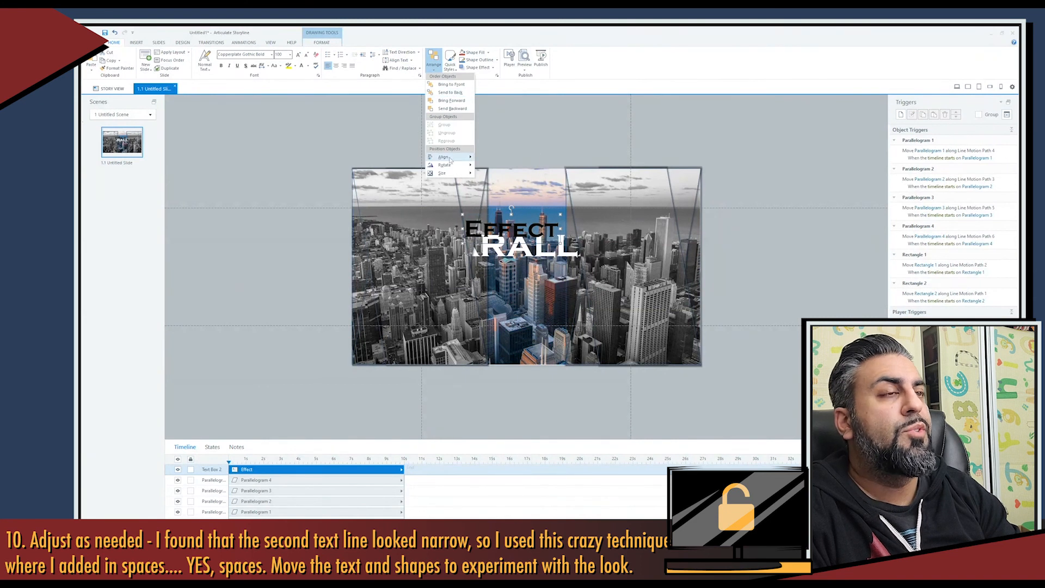
pyautogui.moveTo(447, 156)
pyautogui.click(507, 167)
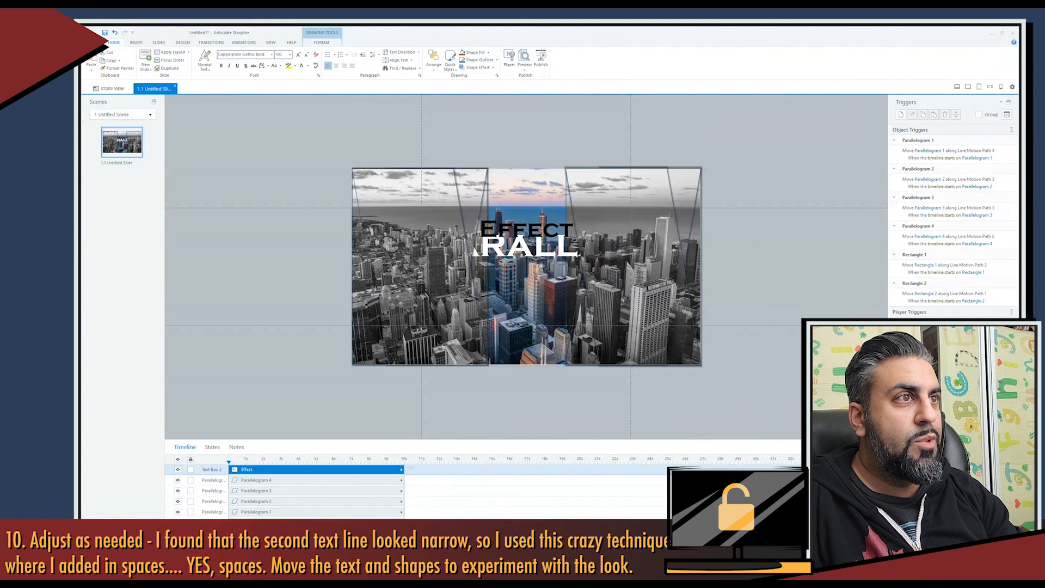
pyautogui.moveTo(540, 267); pyautogui.dragTo(541, 259)
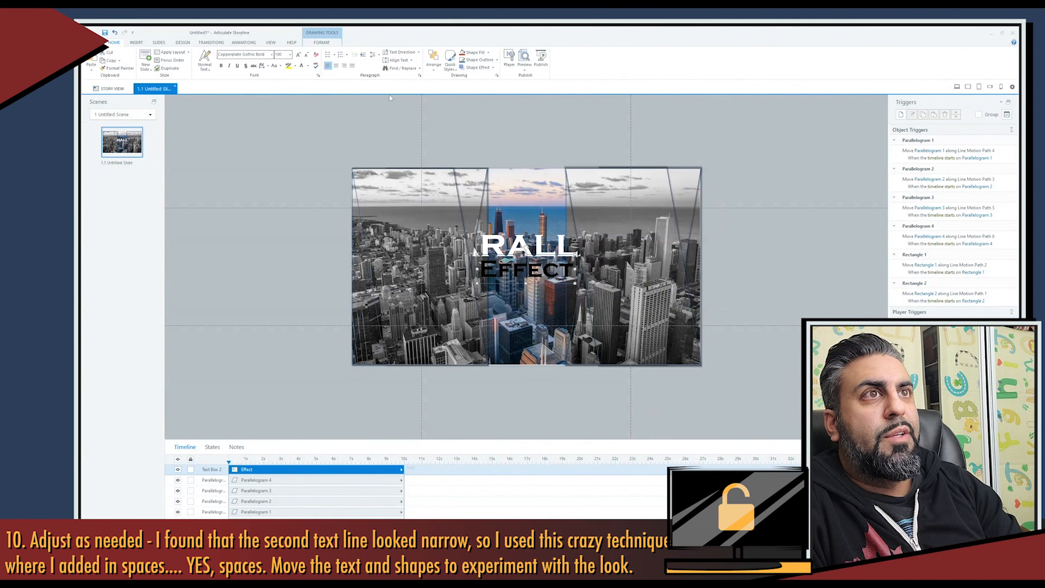
# Step: Color the "Effect" text white and widen it by inserting a space between each of its letters
pyautogui.click(301, 66)
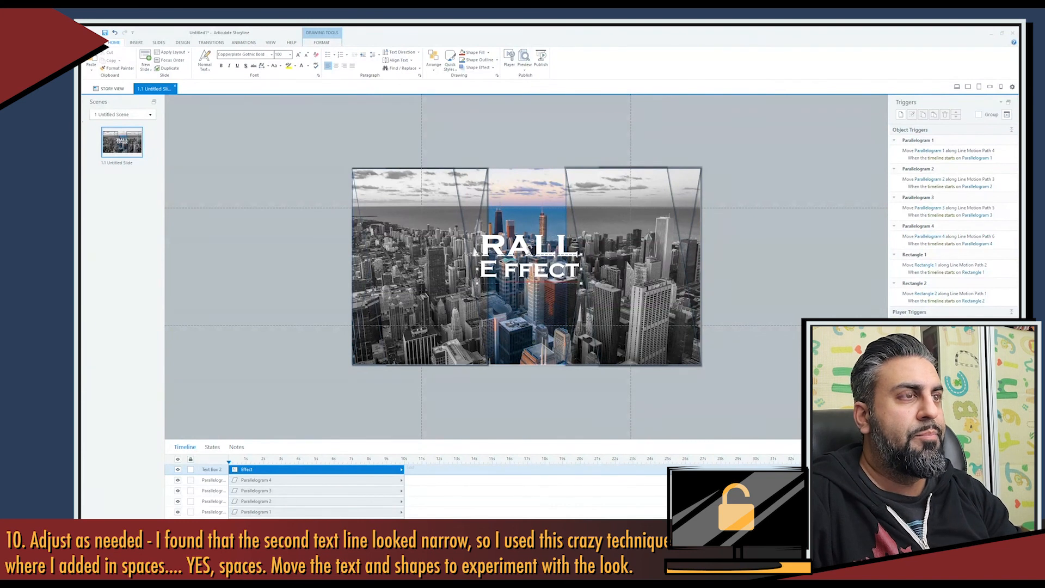
pyautogui.press('Right')
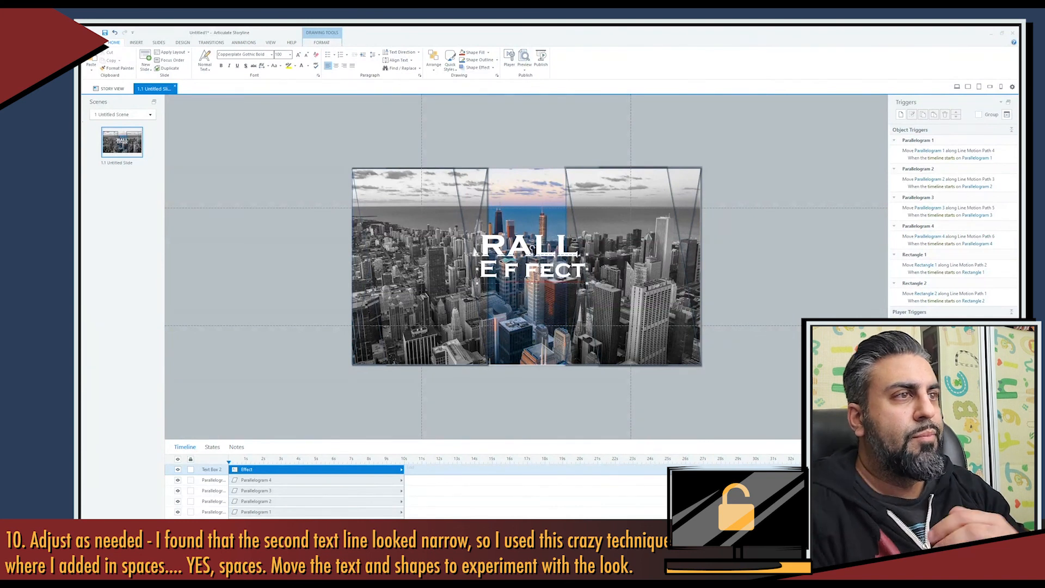
pyautogui.press('Right')
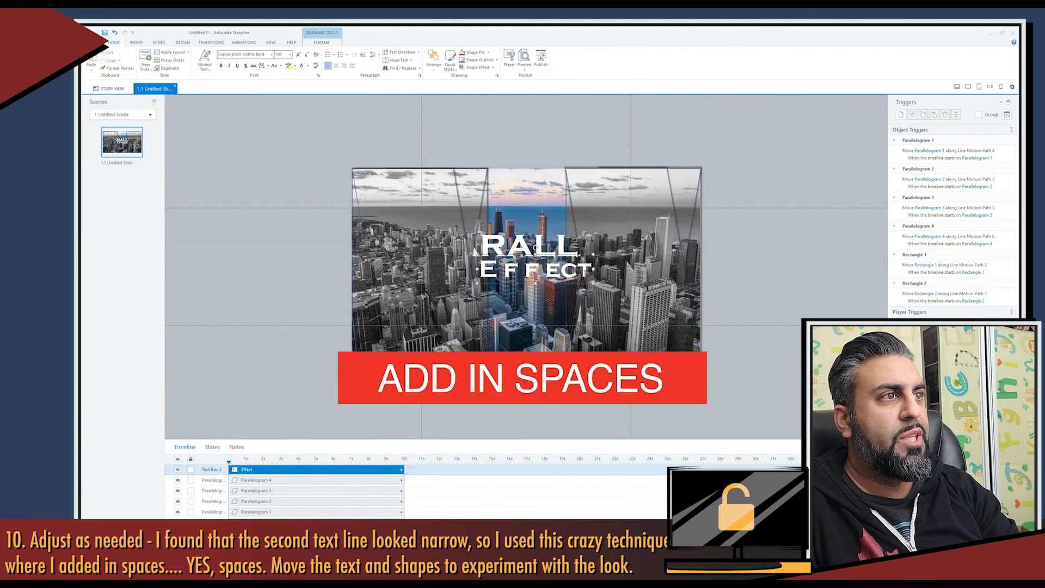
pyautogui.press('Right')
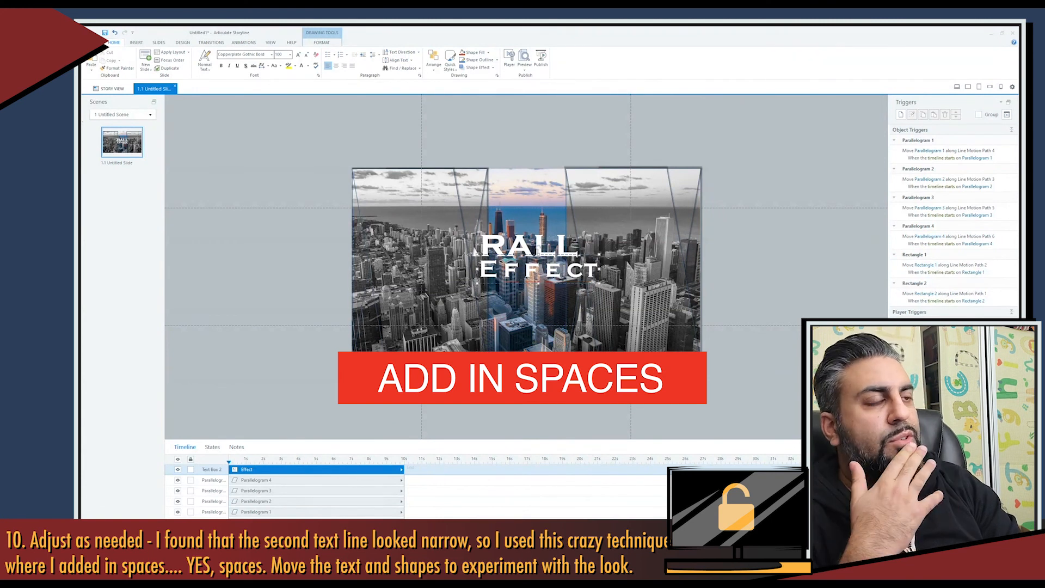
pyautogui.press('Right')
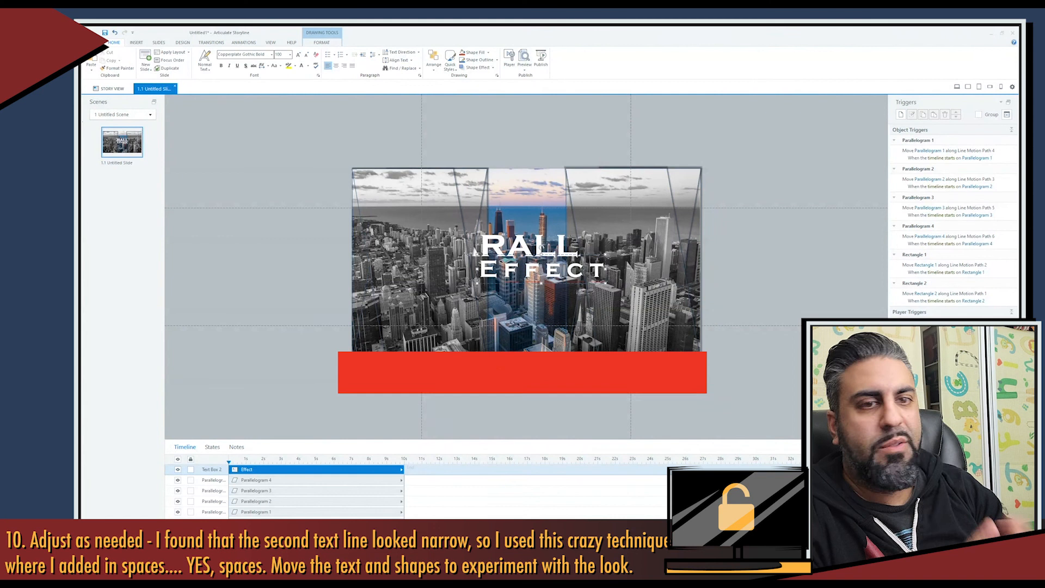
pyautogui.click(737, 263)
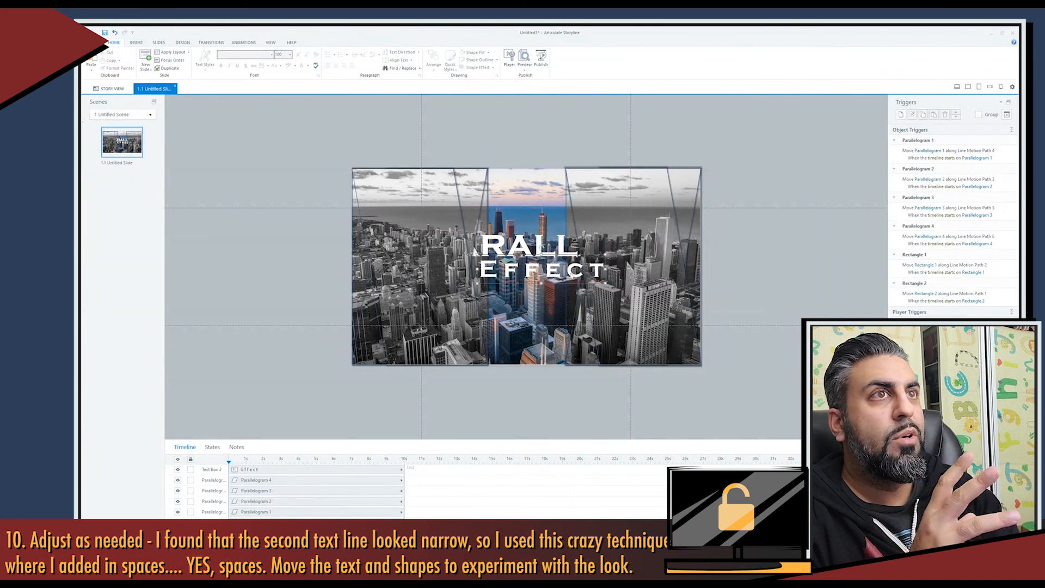
# Step: Center the widened "Effect" text horizontally on the slide
pyautogui.click(543, 270)
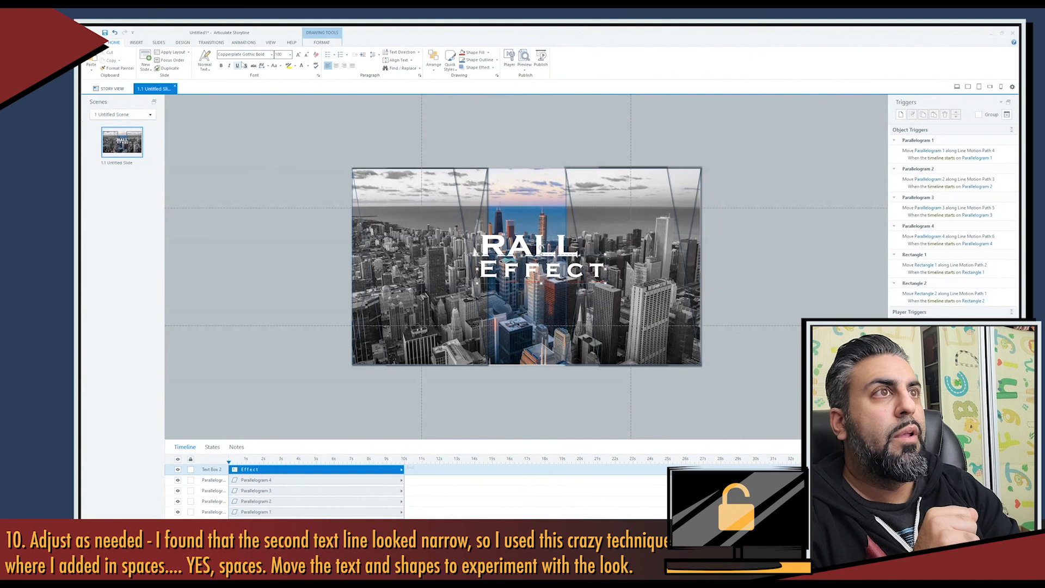
pyautogui.click(434, 59)
pyautogui.moveTo(444, 159)
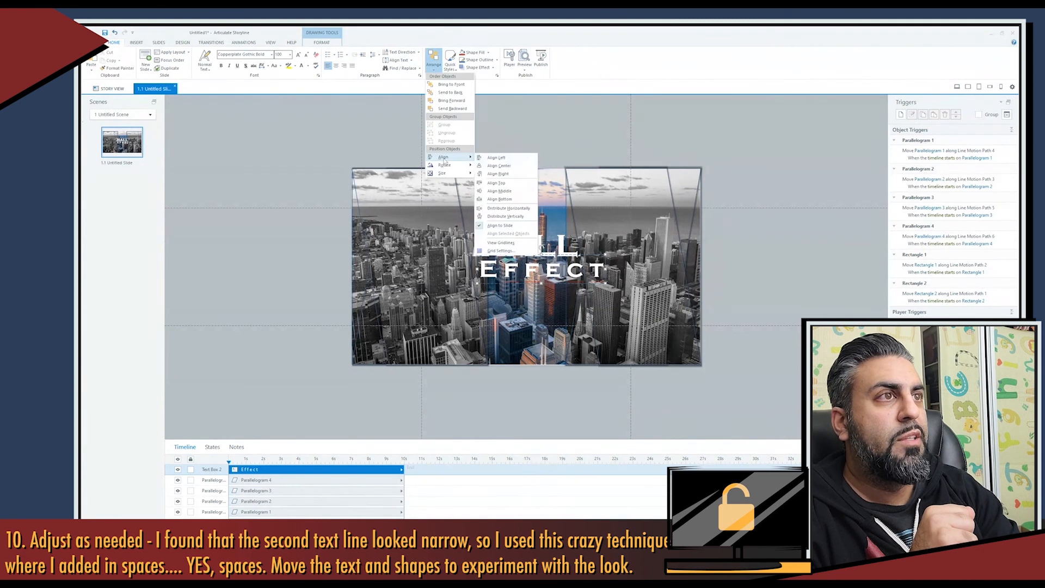
pyautogui.click(499, 165)
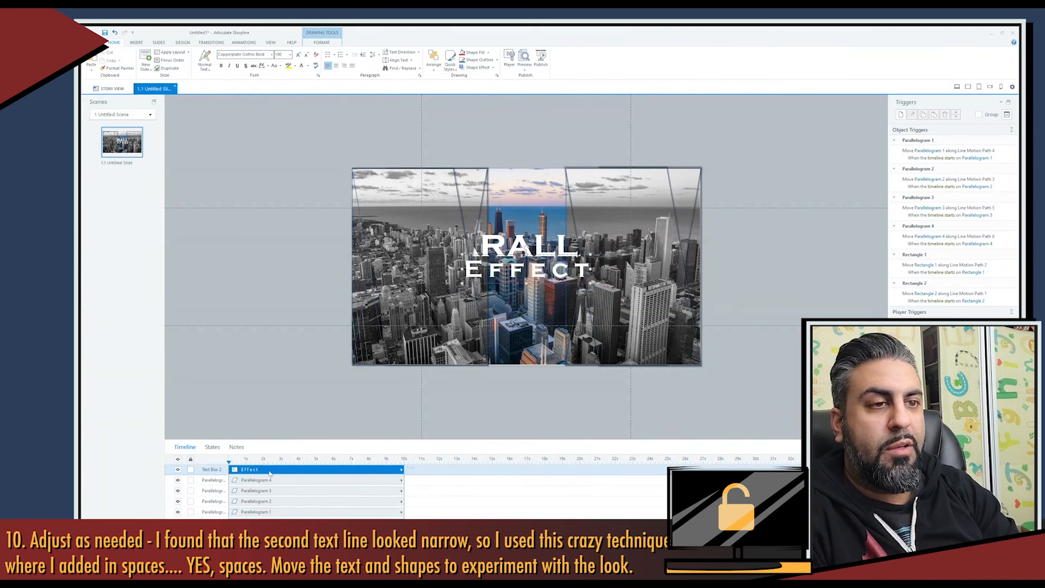
# Step: Move the "Effect" text layer below the four parallelograms in the timeline, directly beneath the "Parallax" text layer
pyautogui.moveTo(263, 514); pyautogui.dragTo(262, 514)
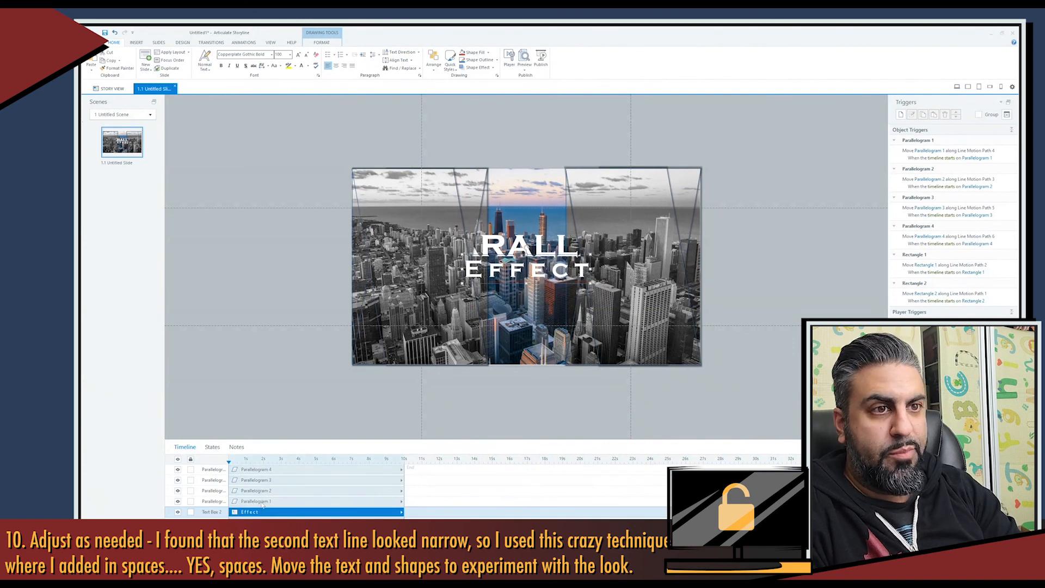
pyautogui.moveTo(261, 503); pyautogui.dragTo(261, 502)
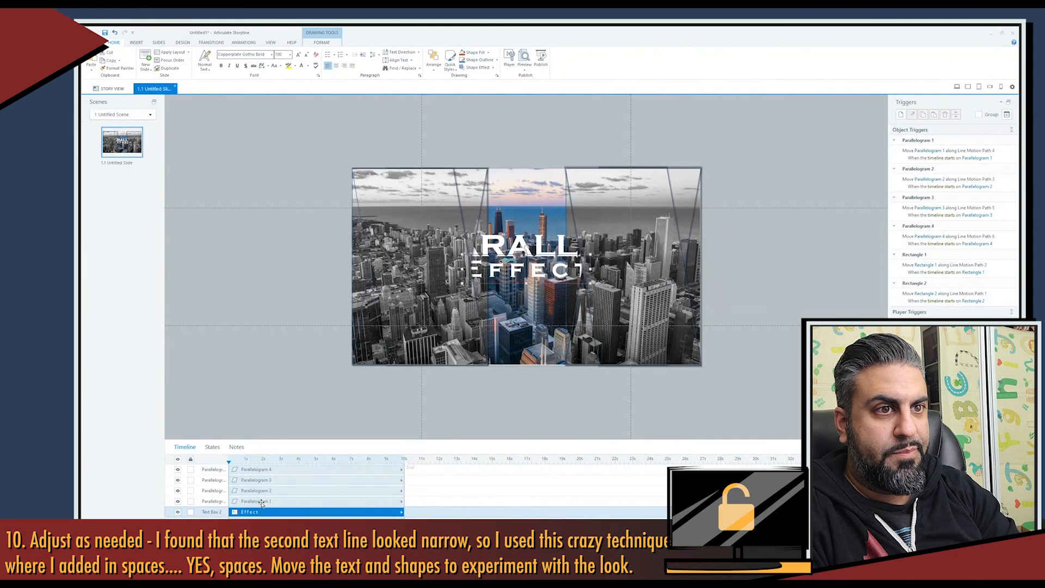
pyautogui.scroll(-1, 262, 503)
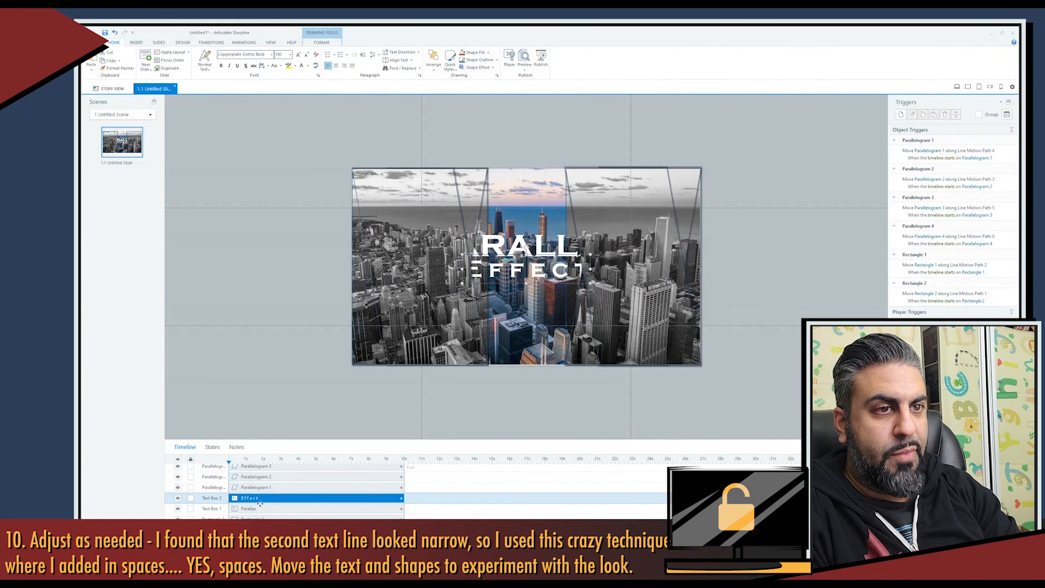
pyautogui.moveTo(262, 504); pyautogui.dragTo(261, 509)
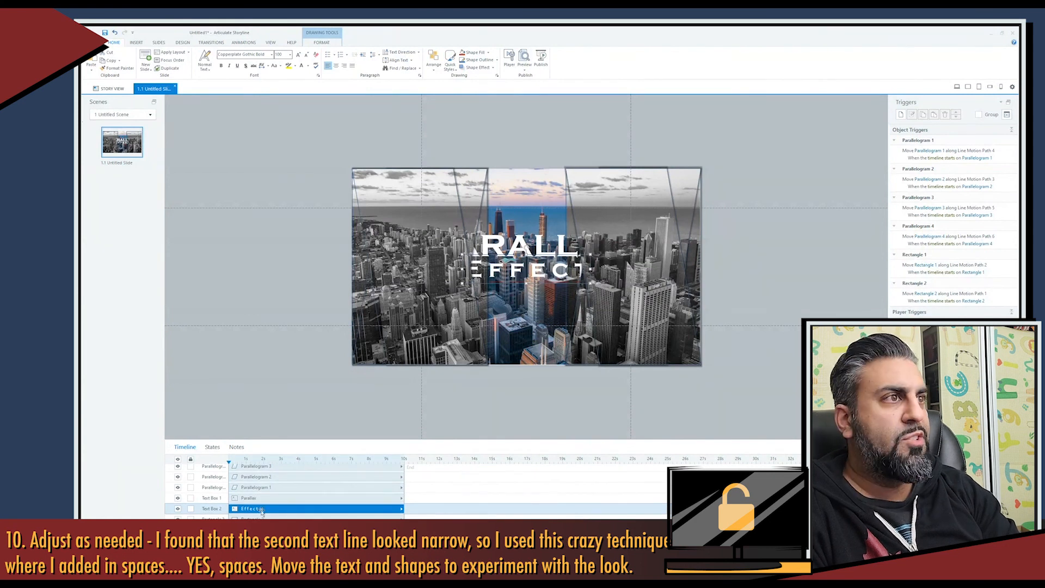
# Step: Preview the slide to check how the two title lines are revealed, and return to editing
pyautogui.click(784, 238)
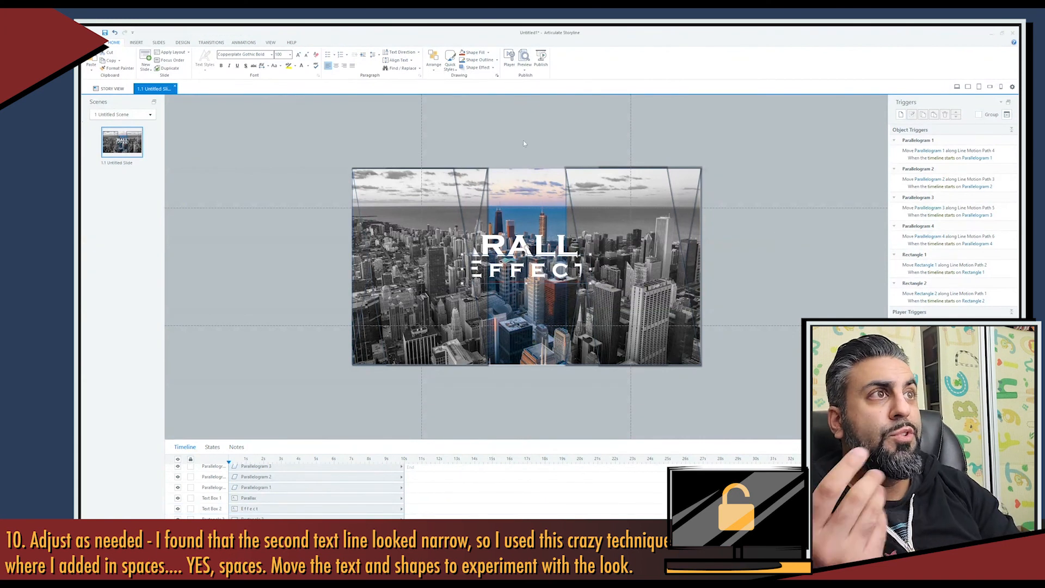
pyautogui.click(525, 78)
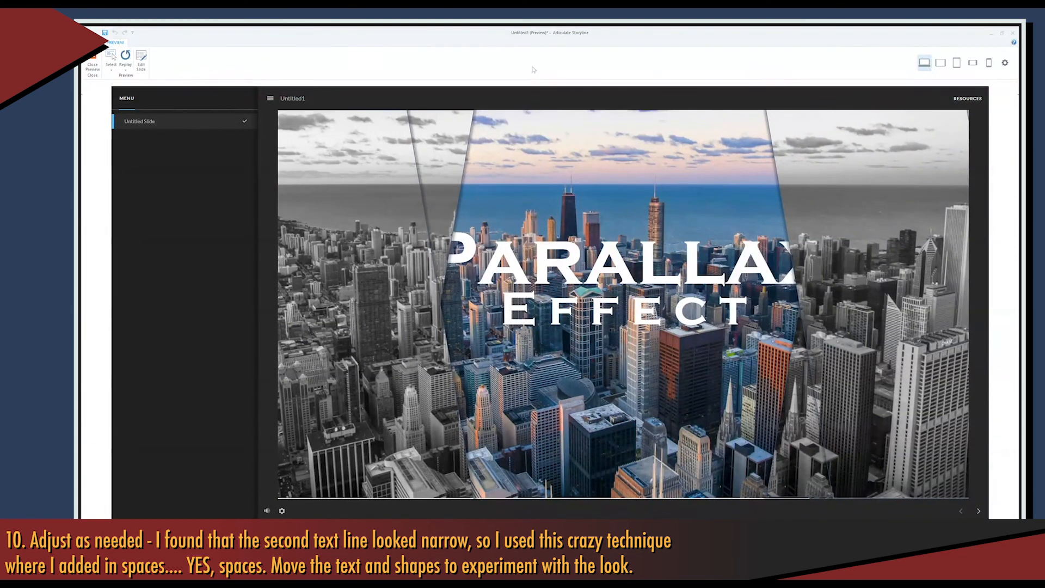
pyautogui.click(93, 66)
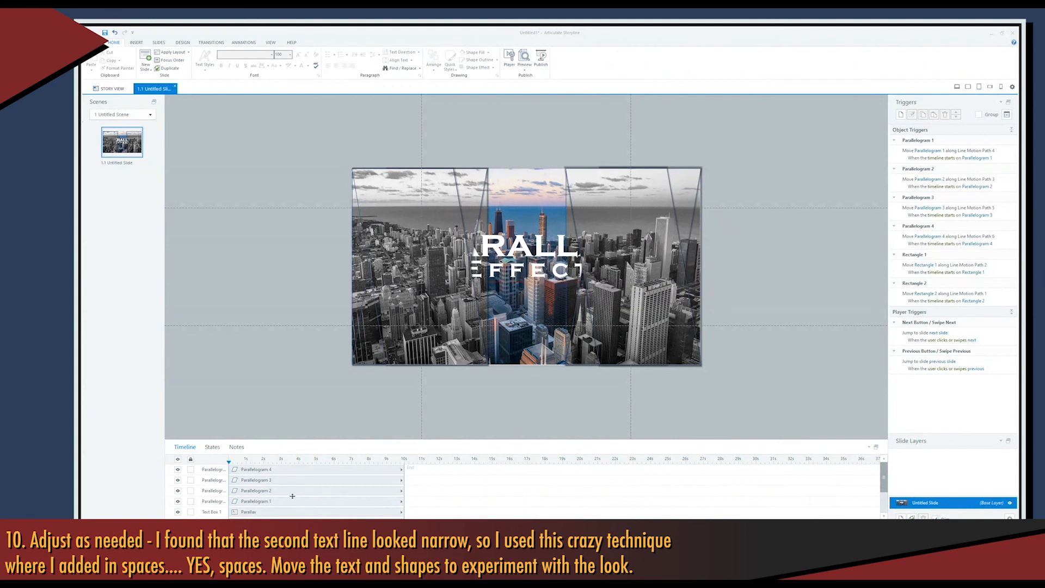
# Step: Set the font size of the "Parallax" text to 120
pyautogui.scroll(-1, 292, 496)
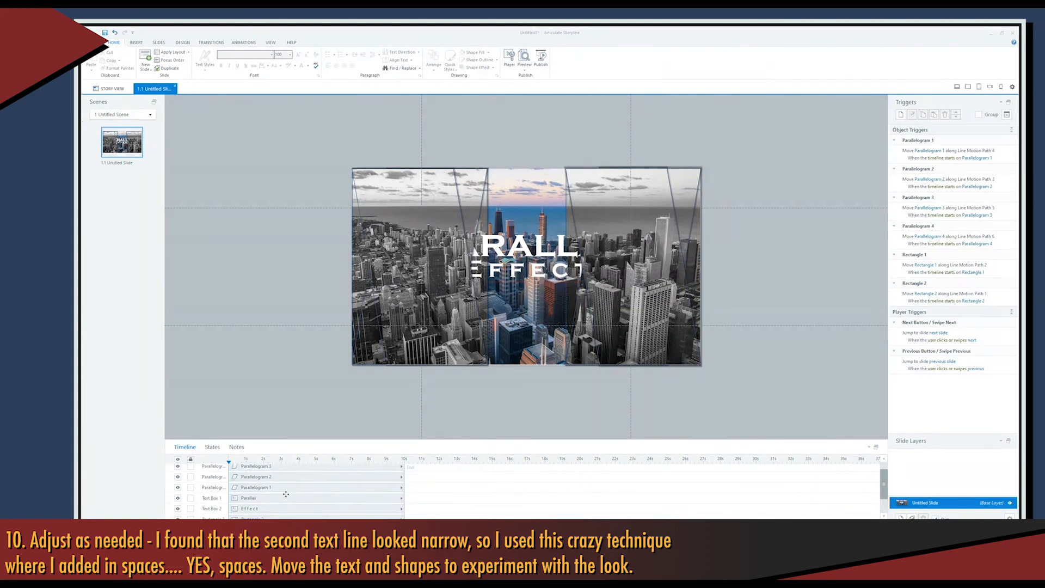
pyautogui.click(286, 495)
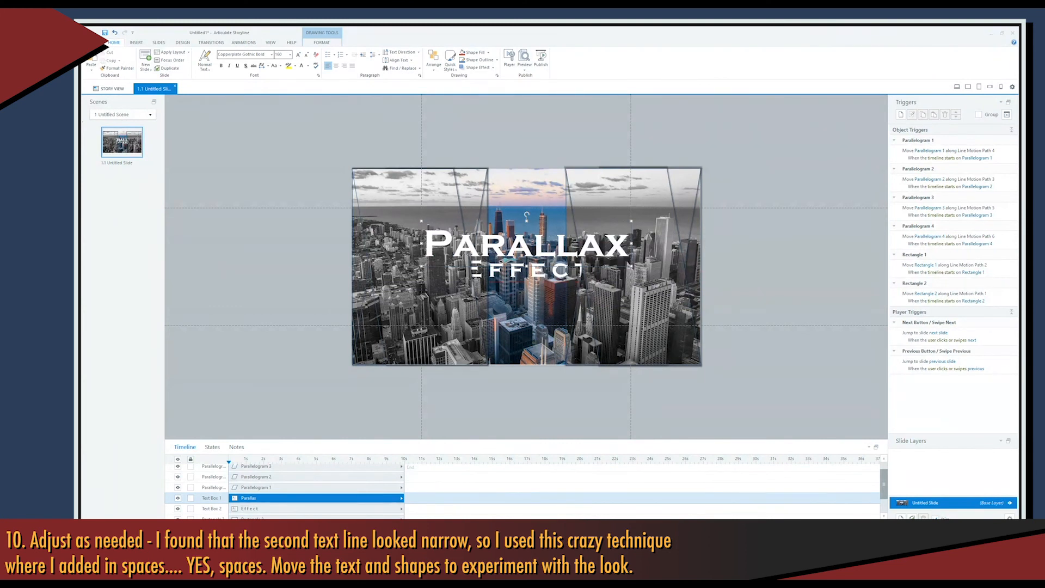
pyautogui.click(281, 54)
pyautogui.write('120')
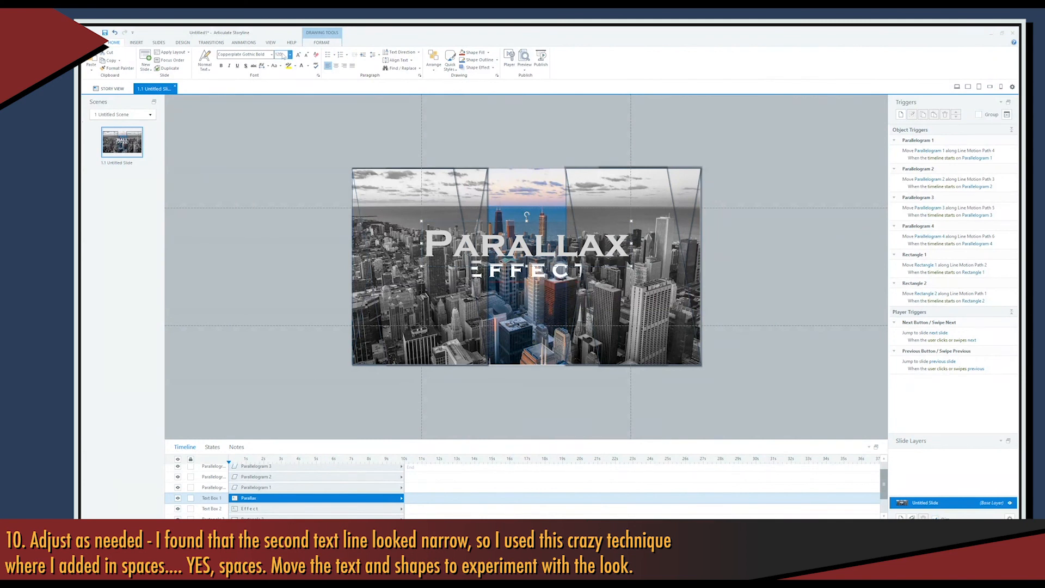
pyautogui.press('Return')
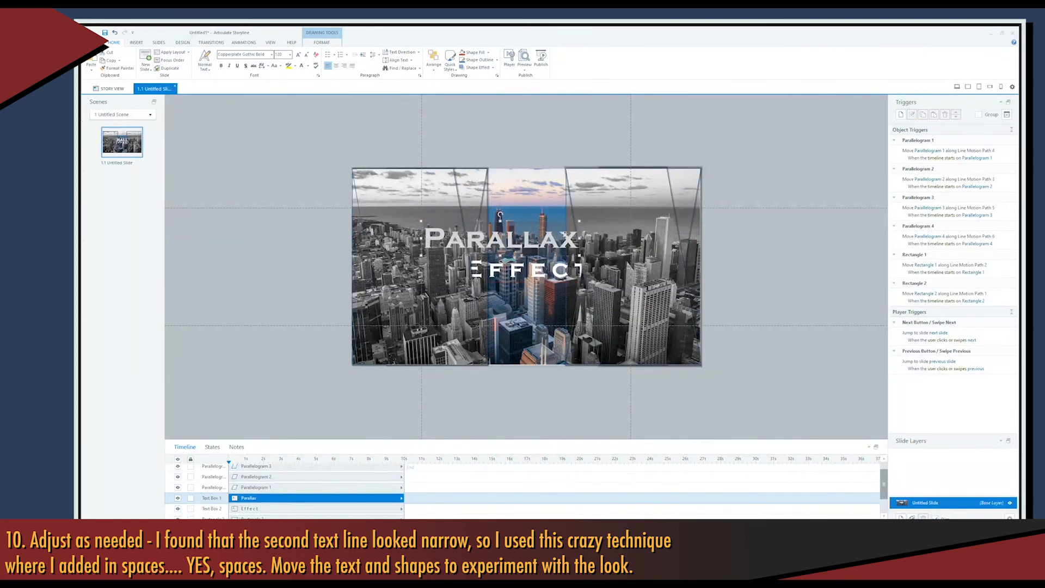
# Step: Move the "Parallax" text to sit just above "Effect" and center it horizontally on the slide
pyautogui.moveTo(566, 235); pyautogui.dragTo(571, 238)
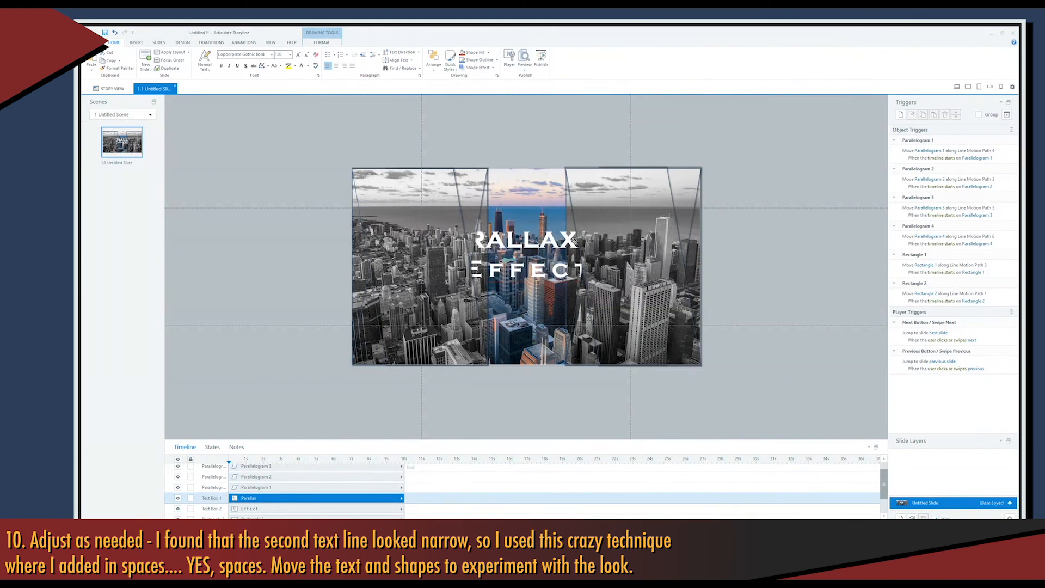
pyautogui.moveTo(568, 249); pyautogui.dragTo(570, 235)
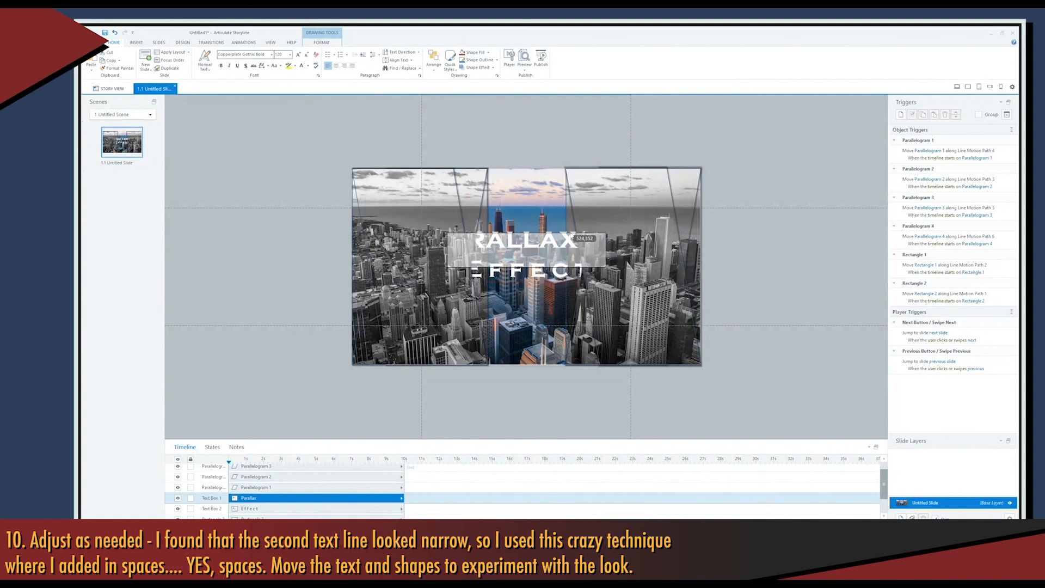
pyautogui.moveTo(570, 222); pyautogui.dragTo(570, 234)
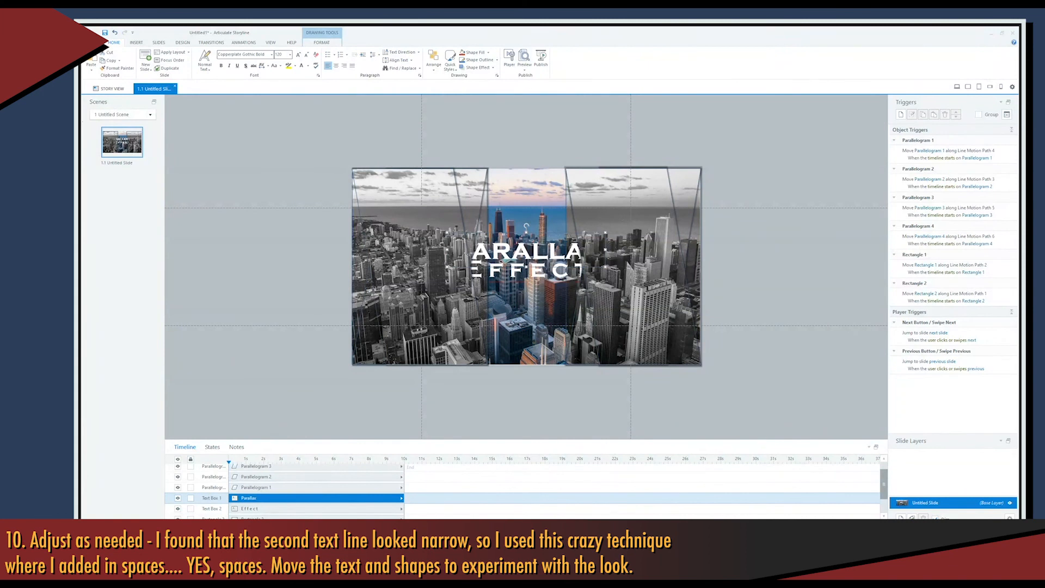
pyautogui.press('Up')
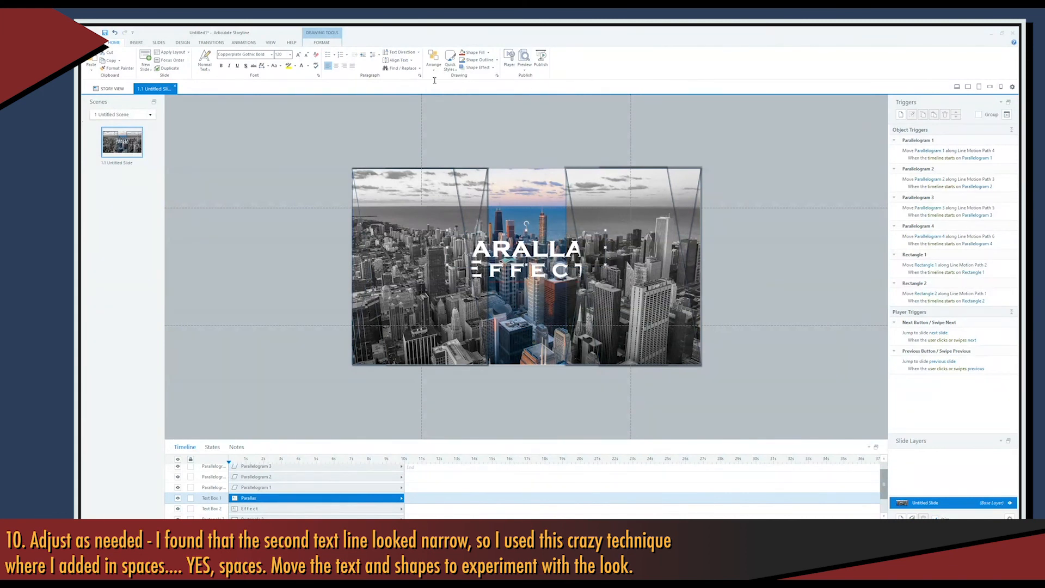
pyautogui.press('Up')
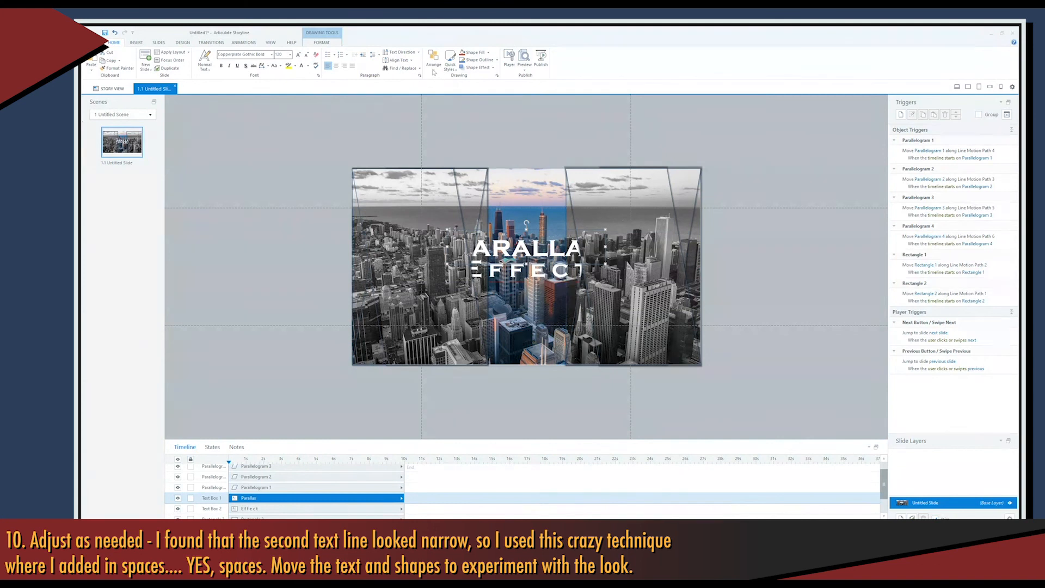
pyautogui.click(433, 60)
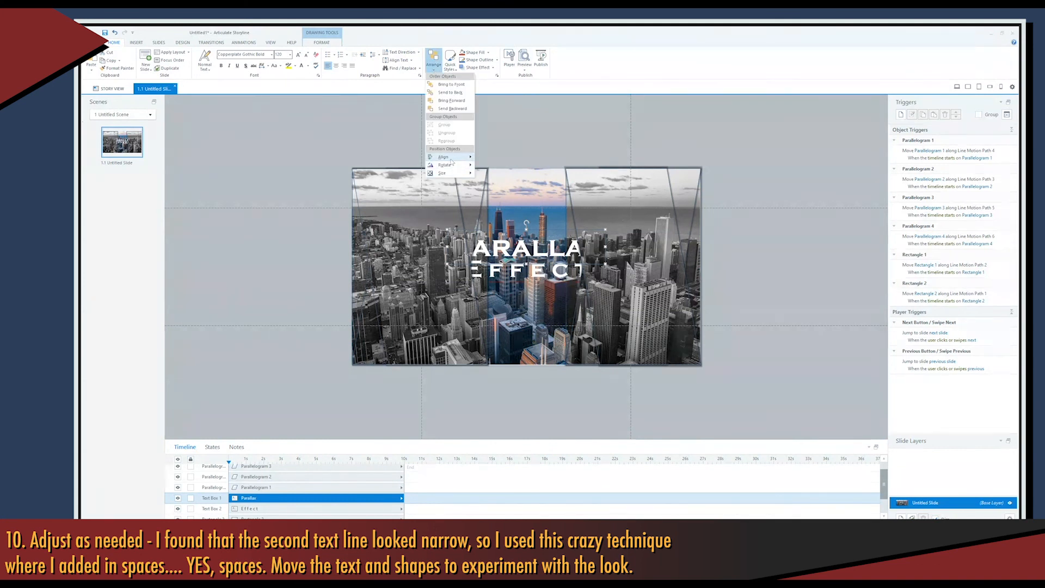
pyautogui.moveTo(452, 157)
pyautogui.click(499, 166)
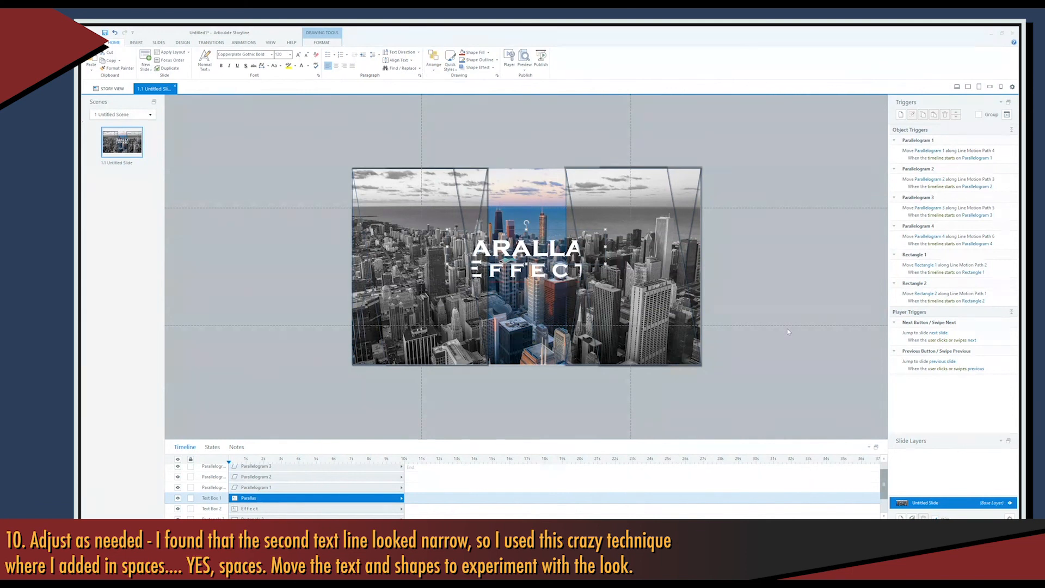
pyautogui.click(743, 272)
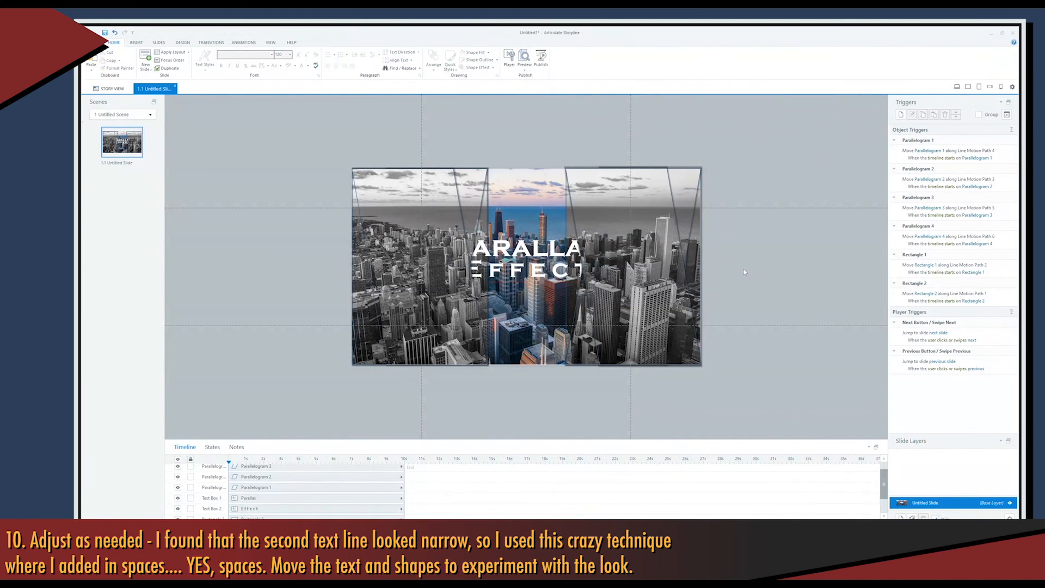
# Step: Hide Parallelogram 1, Parallelogram 2, Rectangle 1 and Rectangle 2 in the timeline
pyautogui.click(264, 477)
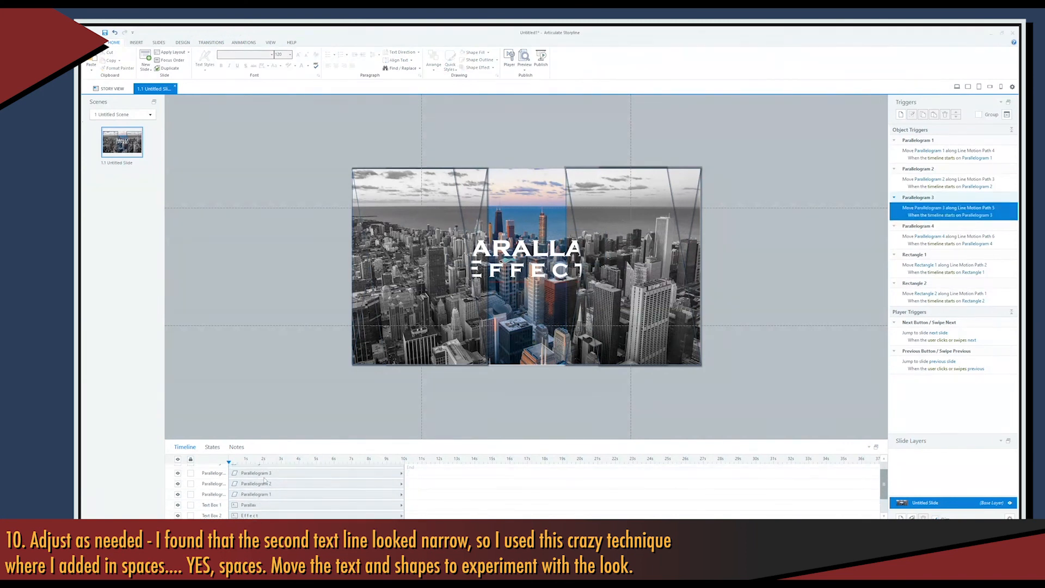
pyautogui.click(267, 478)
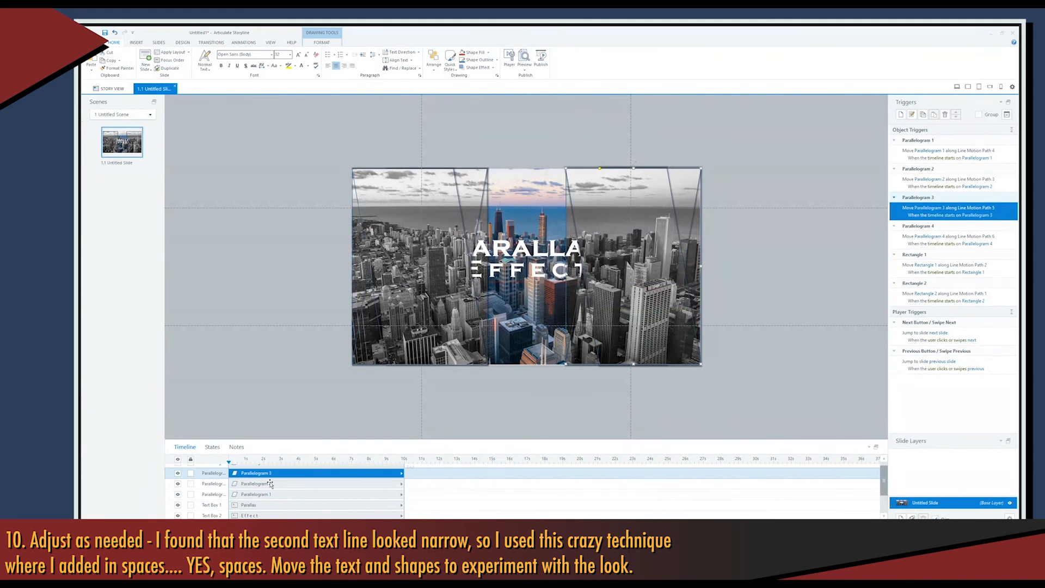
pyautogui.scroll(1, 270, 484)
pyautogui.click(270, 470)
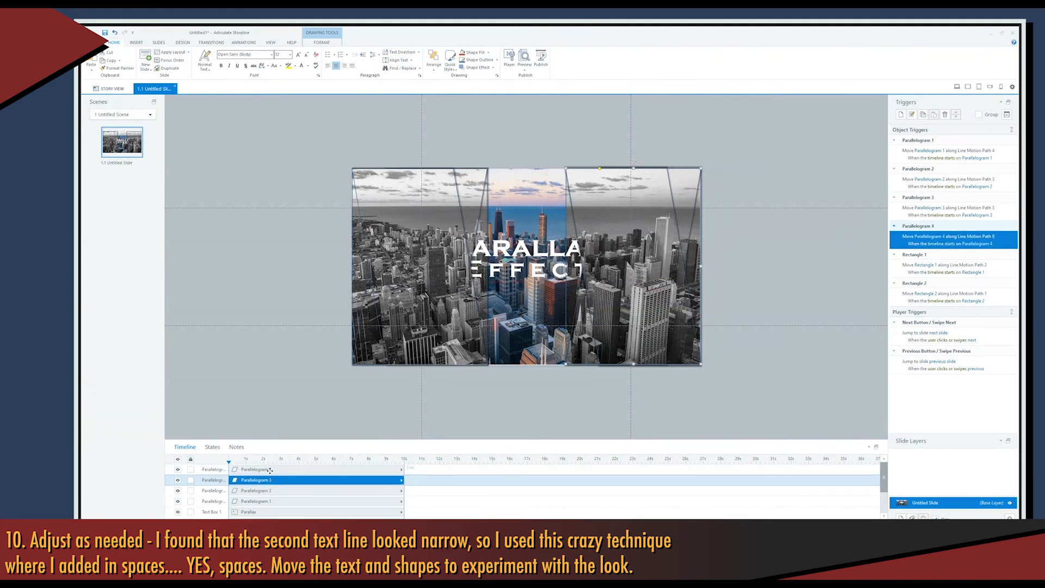
pyautogui.click(270, 470)
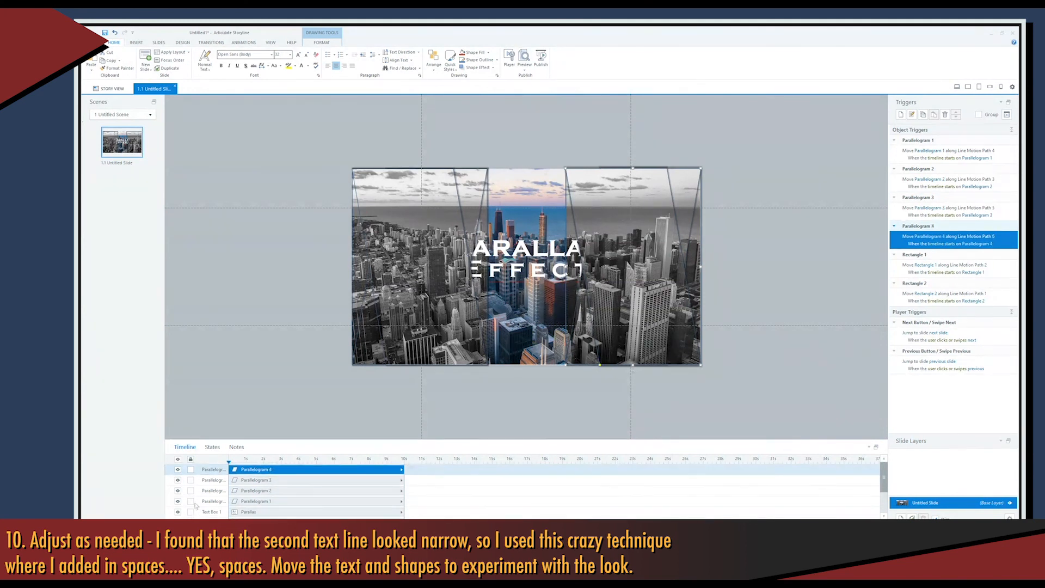
pyautogui.click(178, 493)
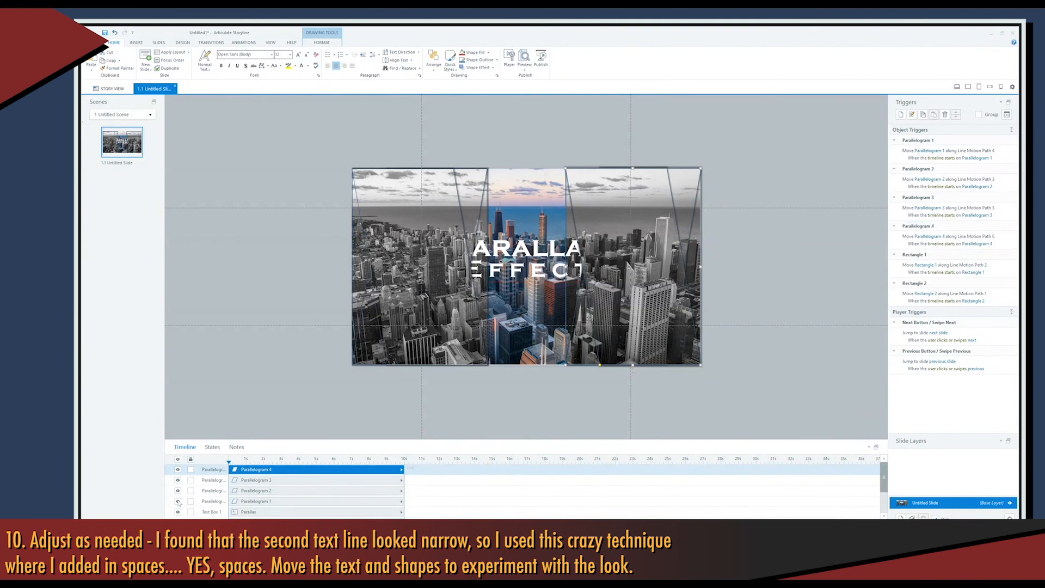
pyautogui.click(248, 501)
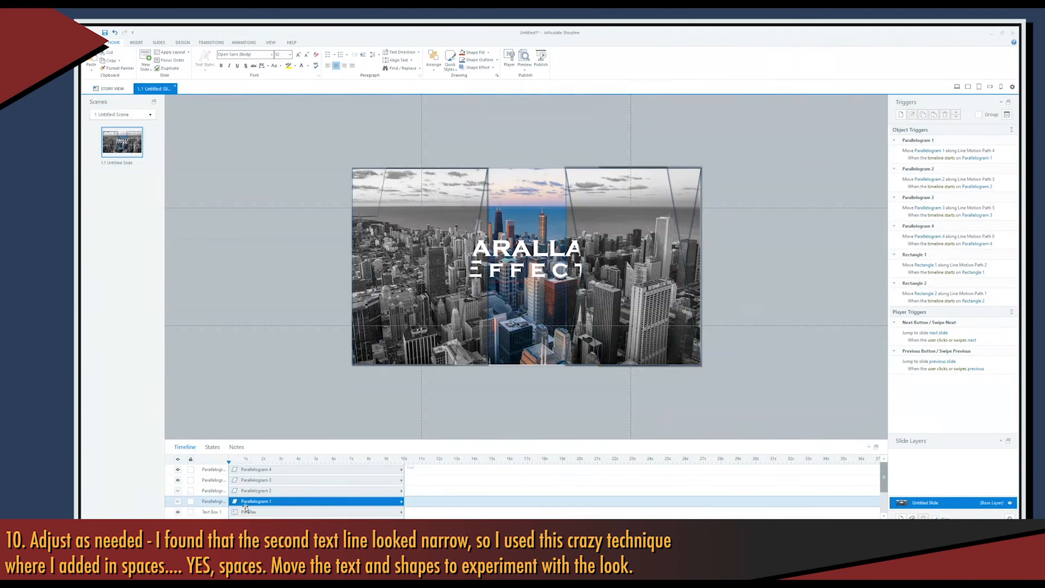
pyautogui.scroll(-3, 245, 507)
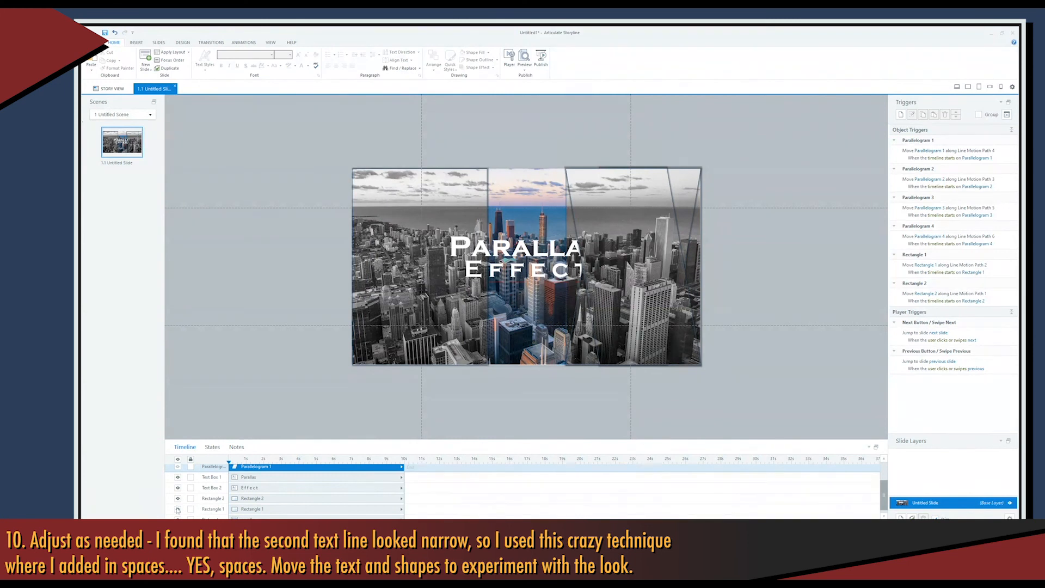
pyautogui.click(300, 508)
pyautogui.scroll(3, 271, 496)
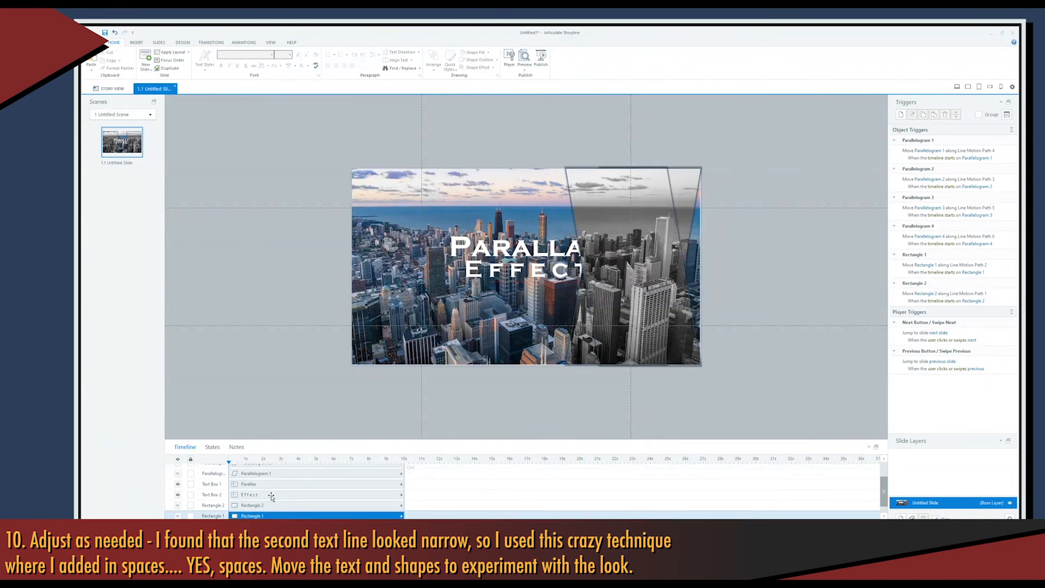
pyautogui.click(271, 492)
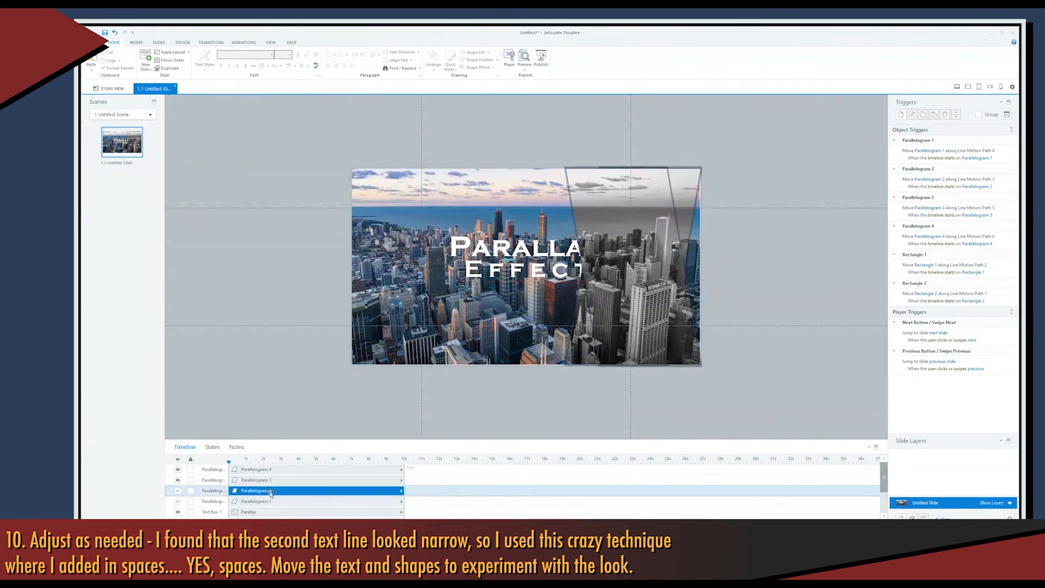
# Step: Set the length of Parallelogram 4's line motion path to 260 px
pyautogui.click(630, 233)
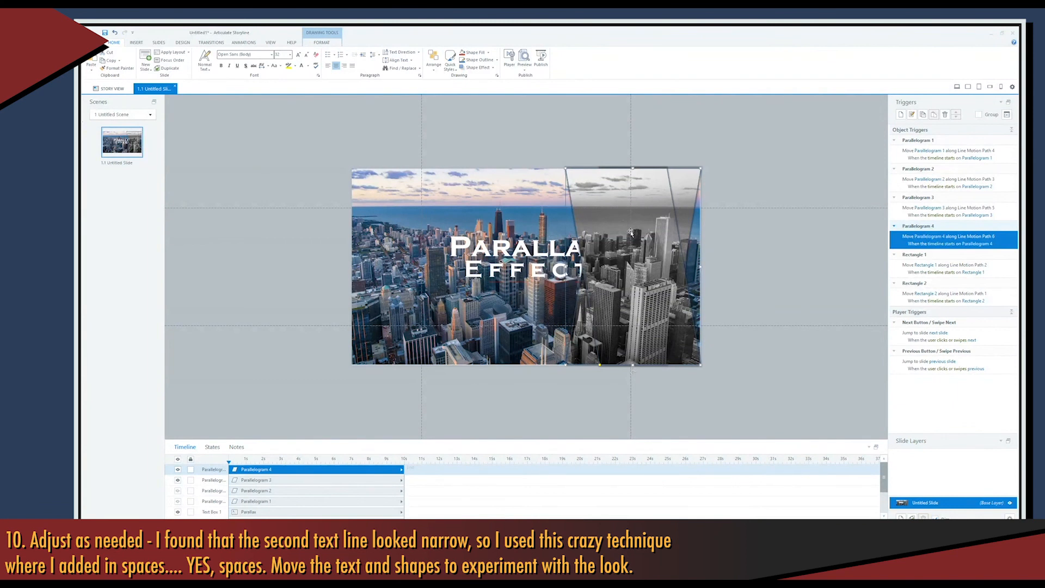
pyautogui.click(246, 43)
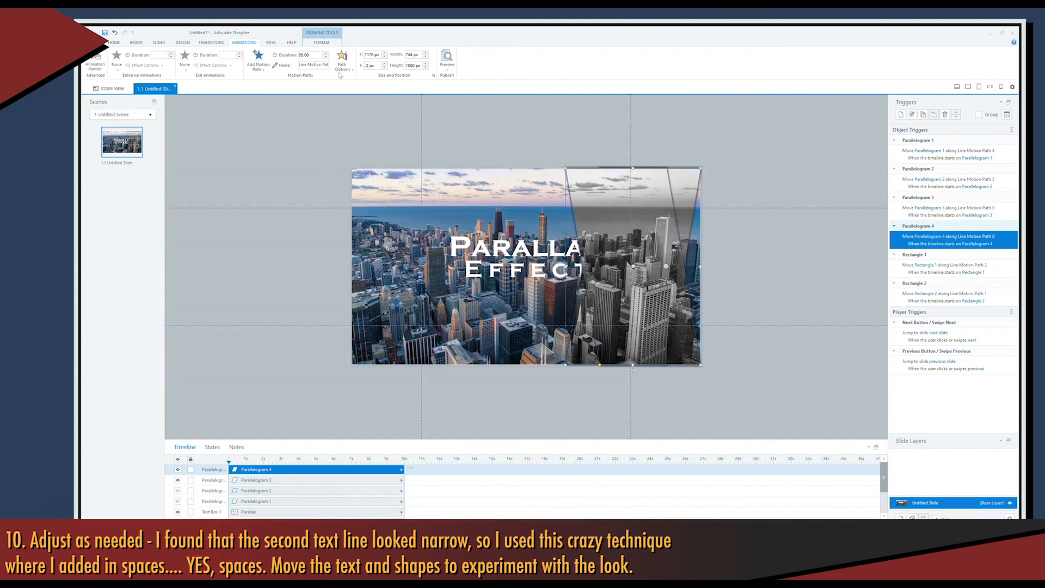
pyautogui.click(633, 267)
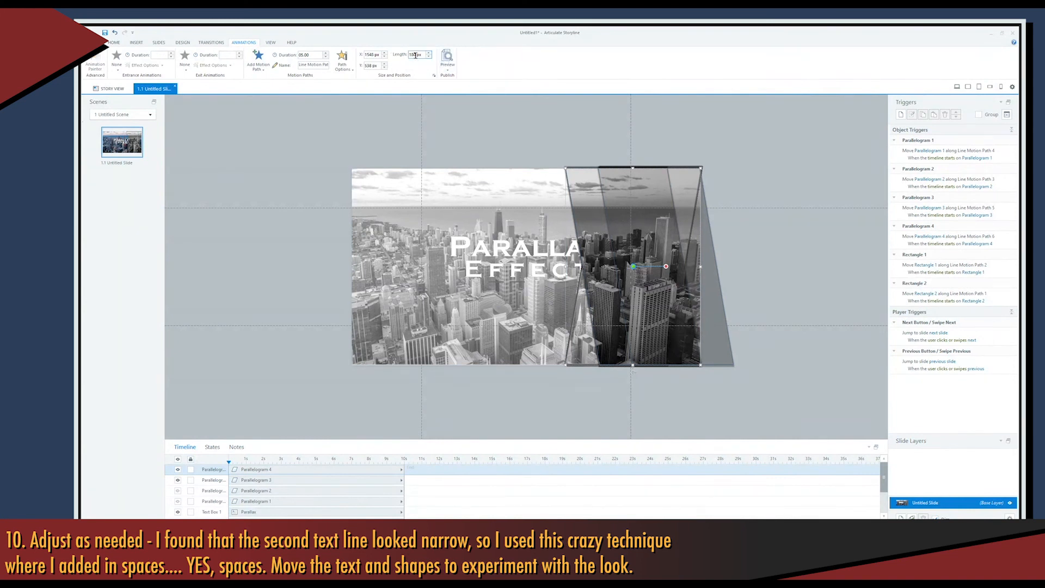
pyautogui.doubleClick(415, 54)
pyautogui.write('260')
pyautogui.press('Return')
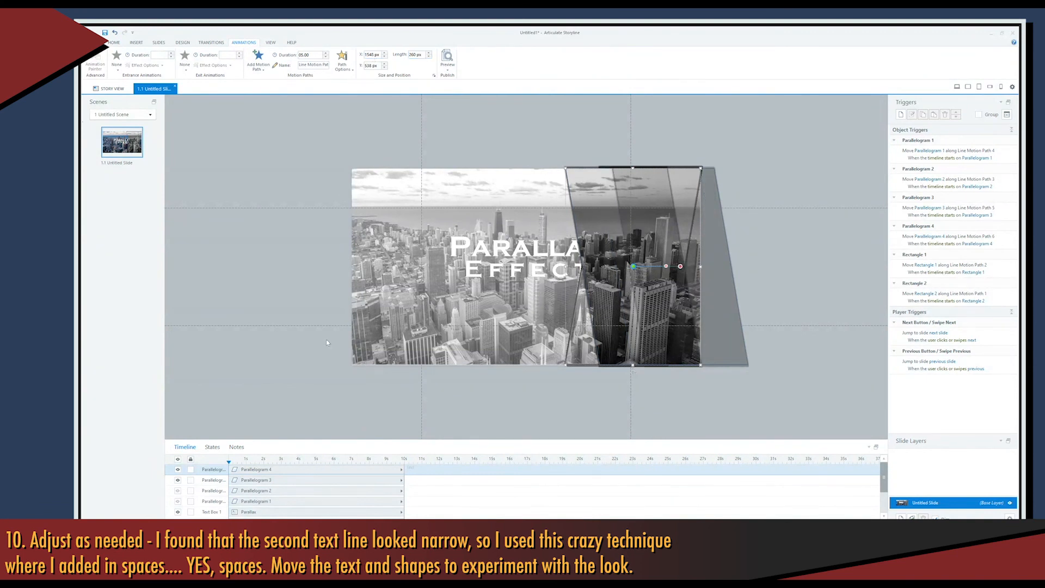
pyautogui.click(346, 412)
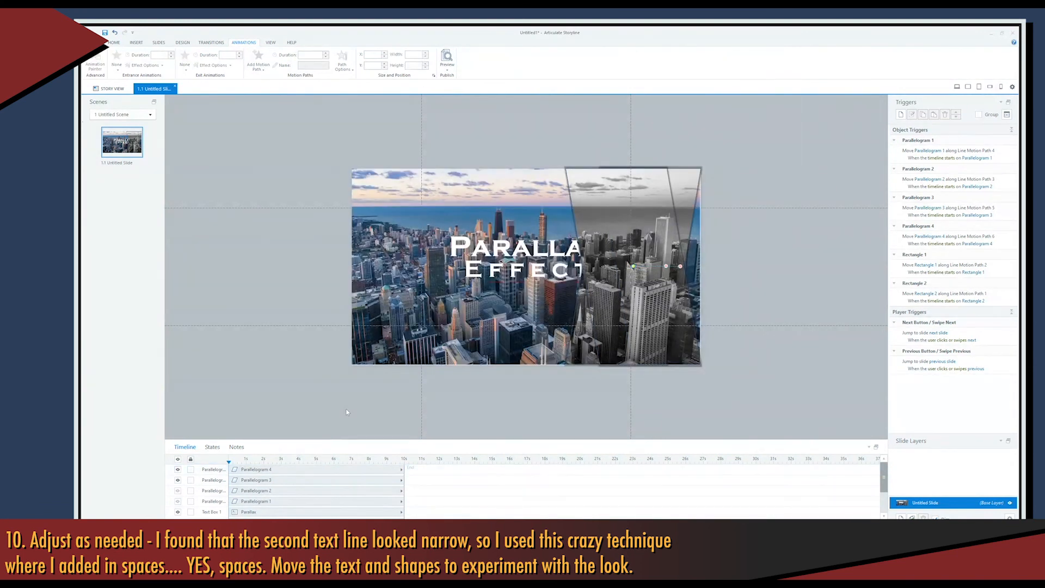
# Step: Hide Parallelogram 4 and set the length of Parallelogram 3's line motion path to 260 px
pyautogui.click(253, 471)
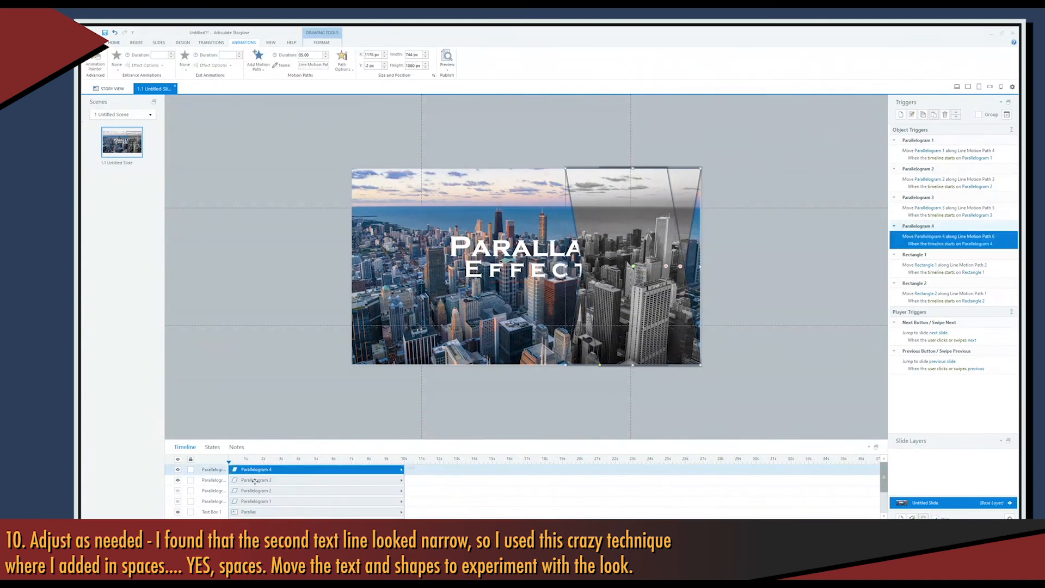
pyautogui.click(254, 481)
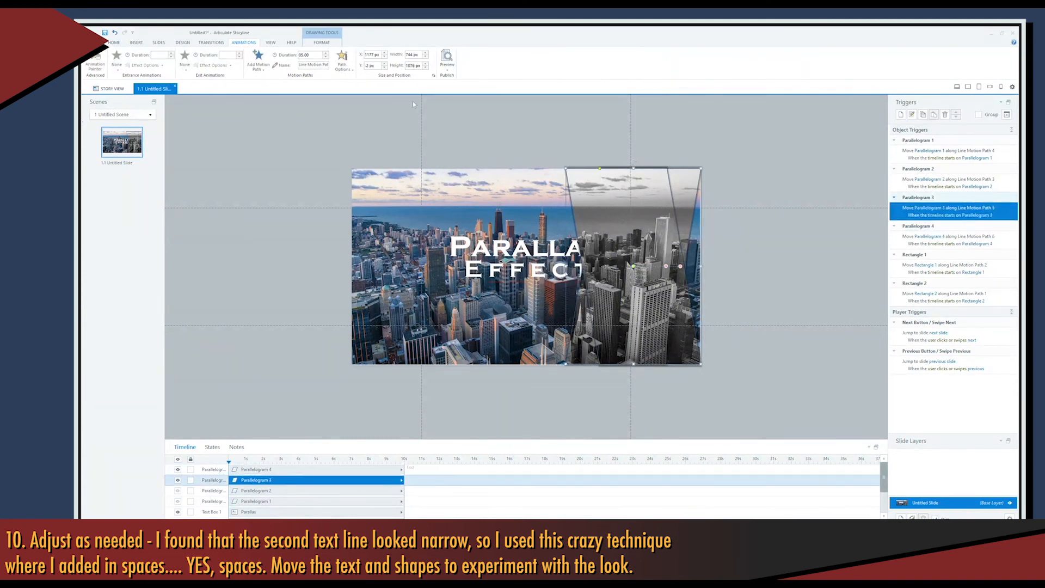
pyautogui.click(177, 470)
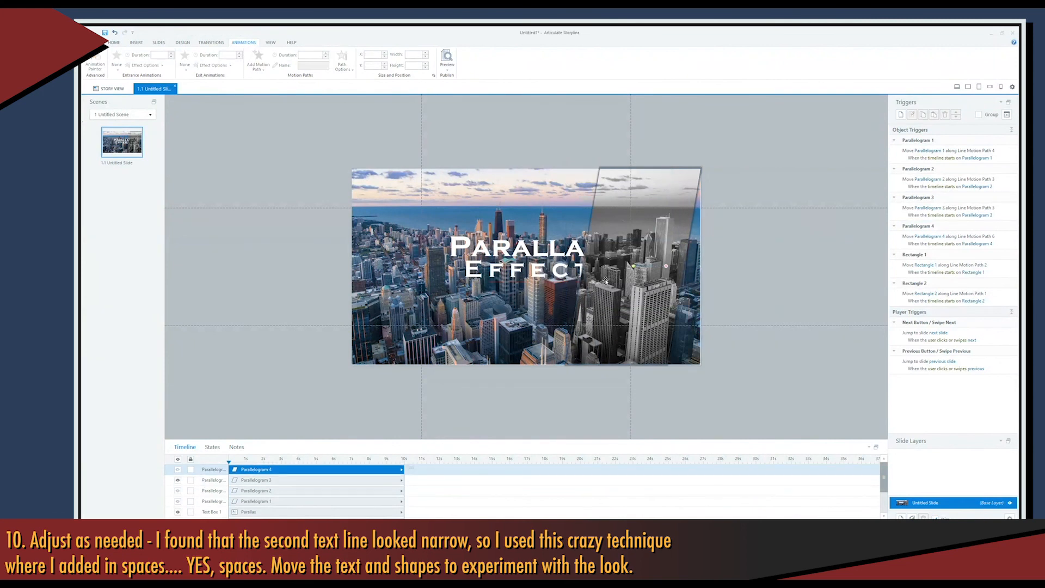
pyautogui.click(633, 267)
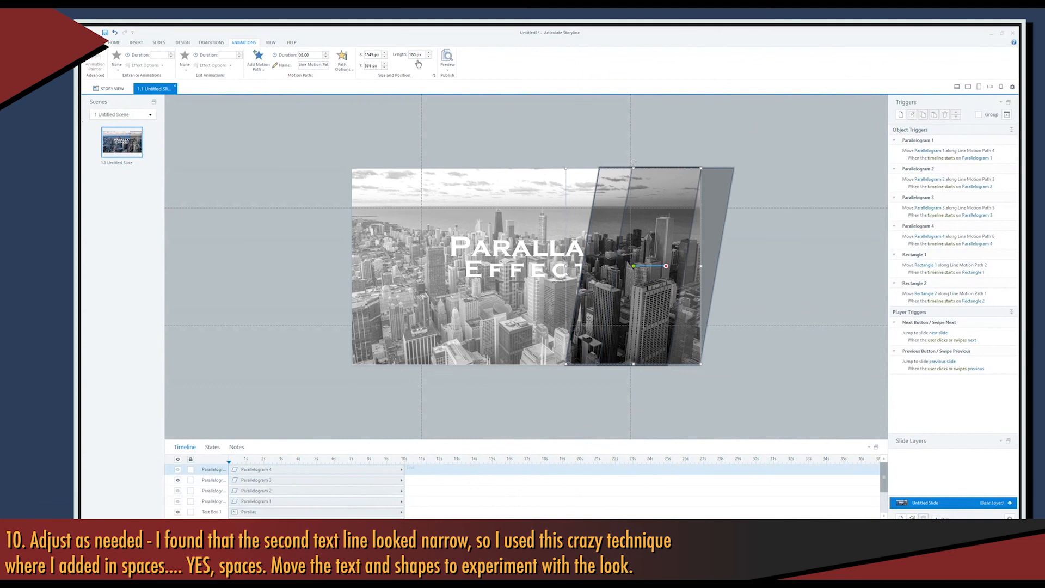
pyautogui.click(406, 55)
pyautogui.write('260')
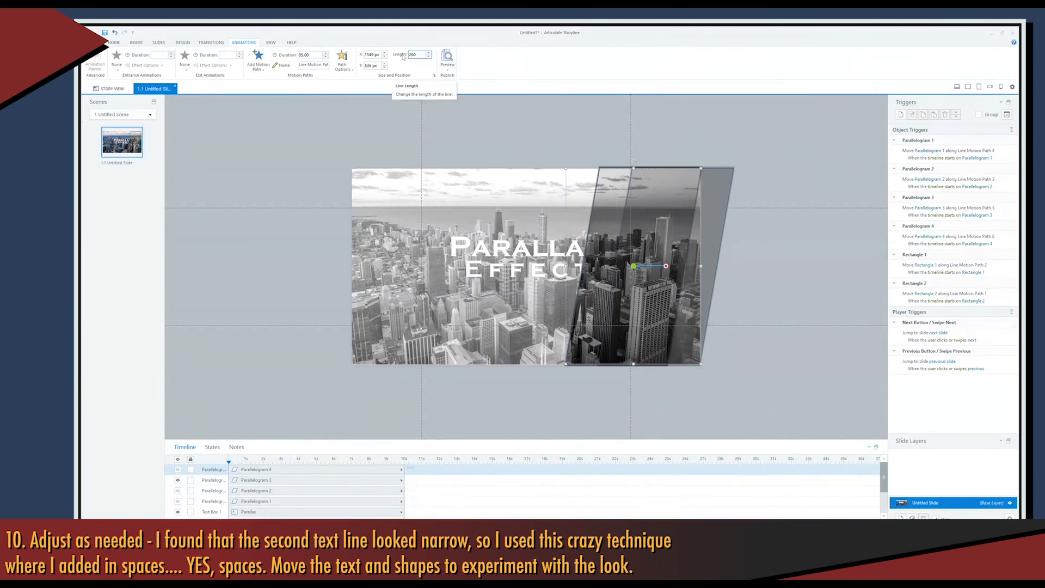
pyautogui.press('Return')
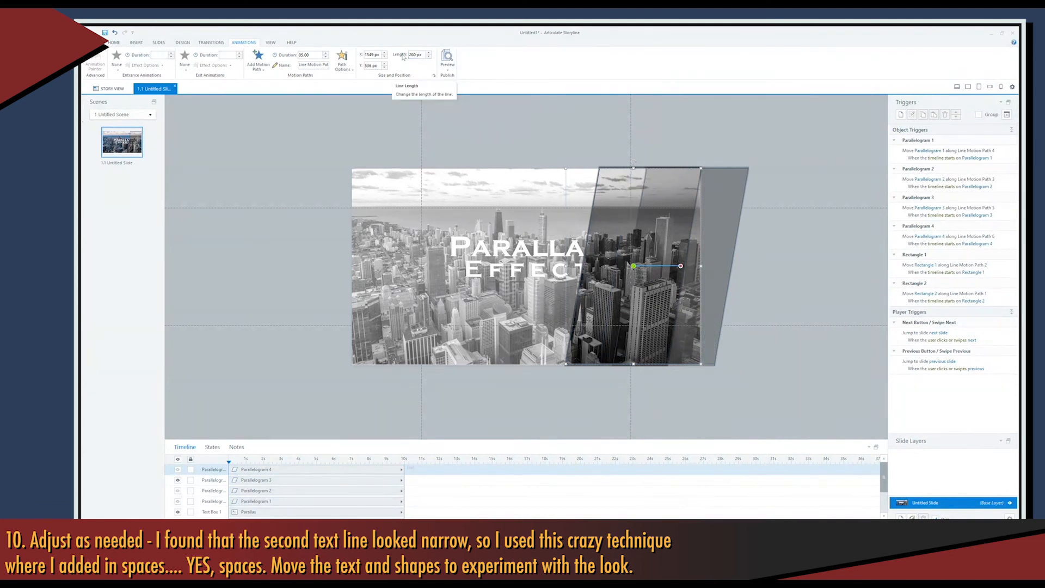
pyautogui.click(520, 109)
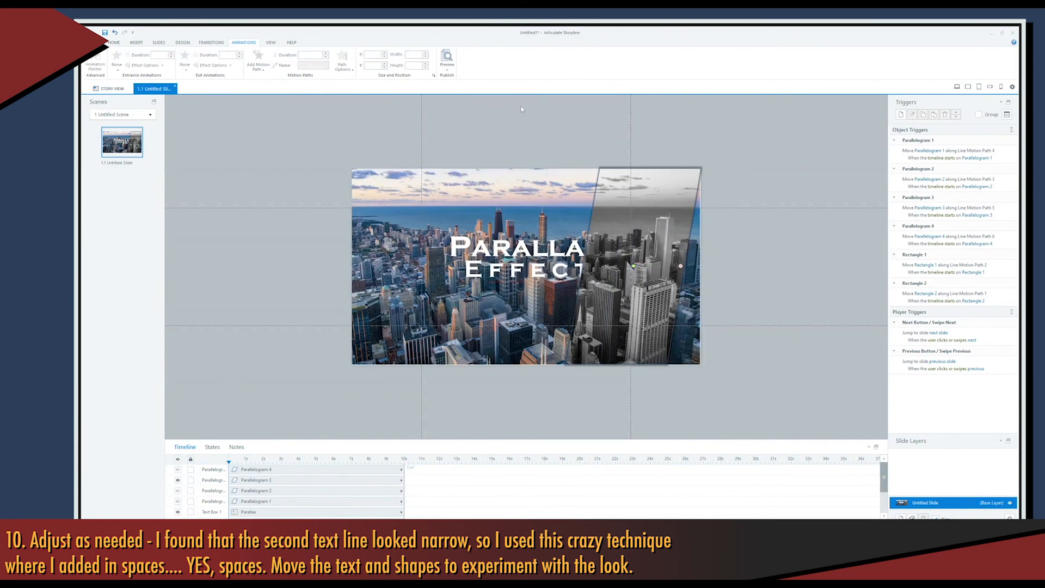
# Step: Show Parallelogram 4 and Parallelogram 2 again, and set the length of Parallelogram 2's line motion path to 260 px
pyautogui.click(177, 473)
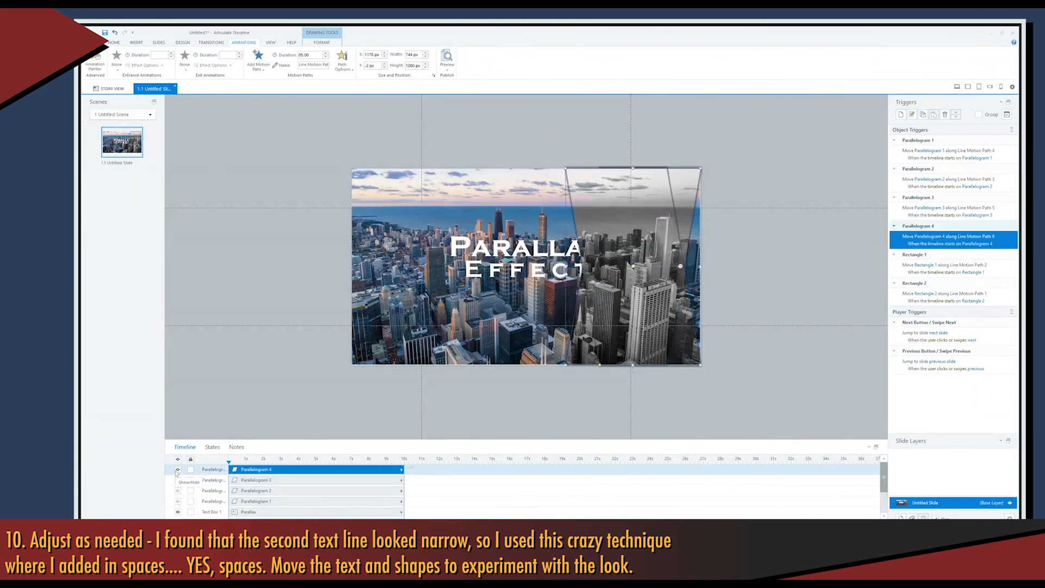
pyautogui.click(178, 491)
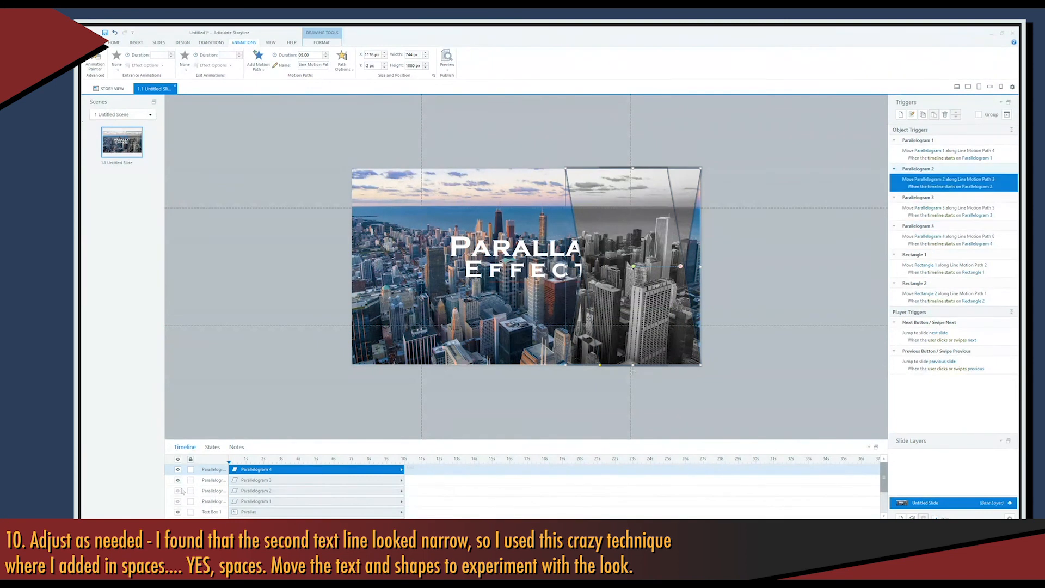
pyautogui.click(430, 278)
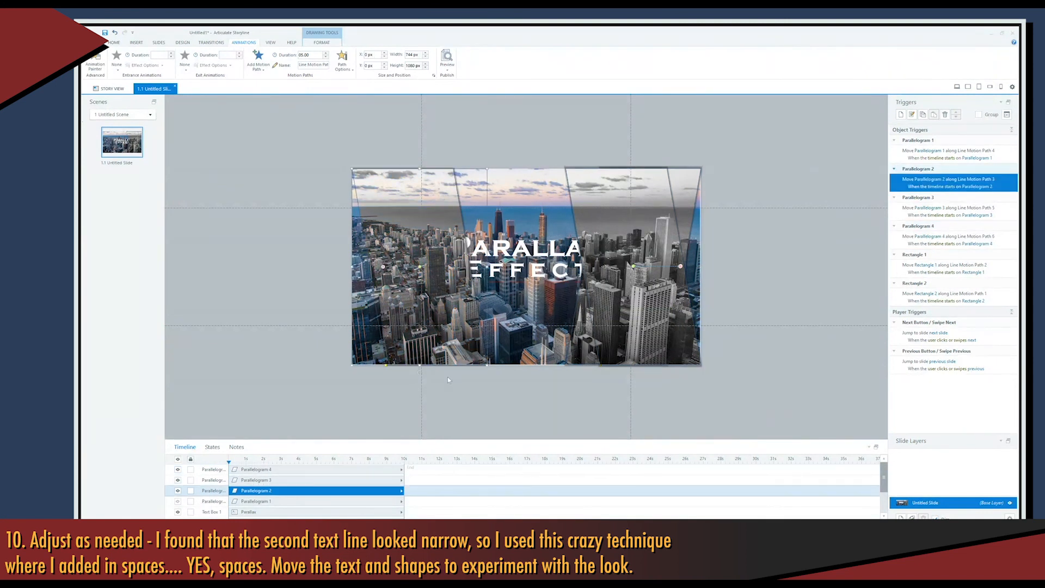
pyautogui.click(420, 269)
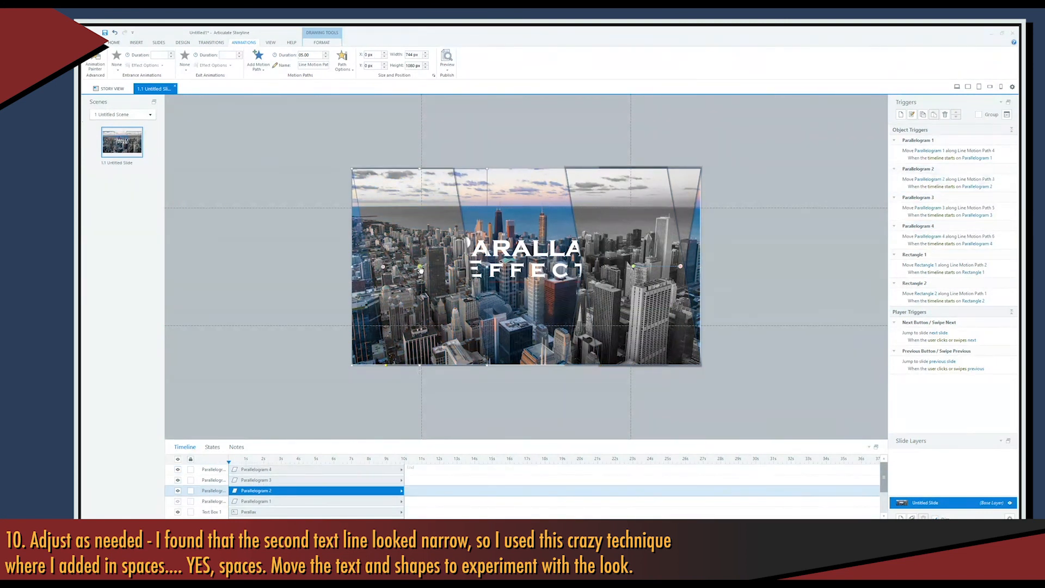
pyautogui.click(420, 269)
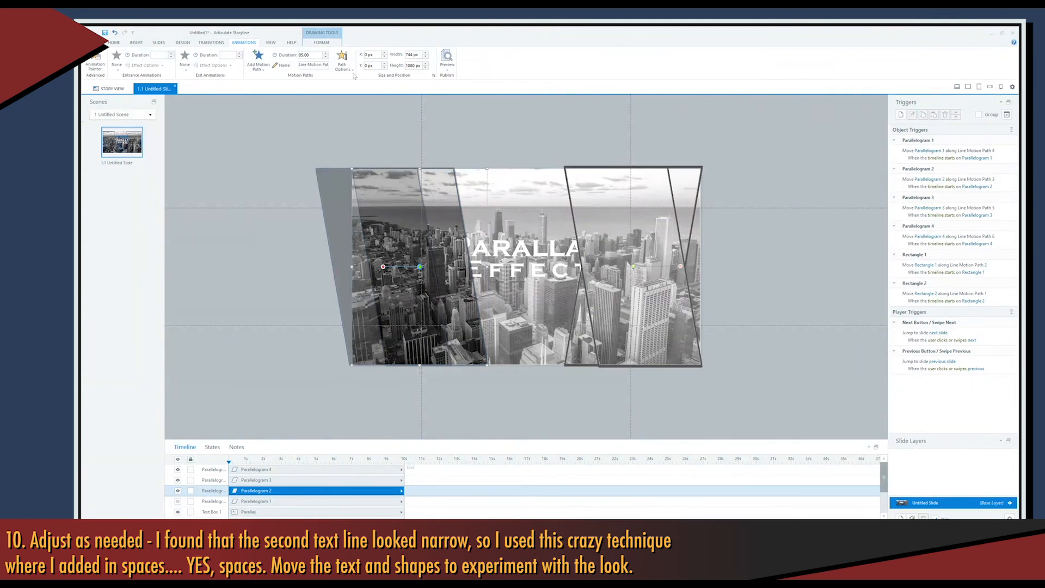
pyautogui.click(246, 43)
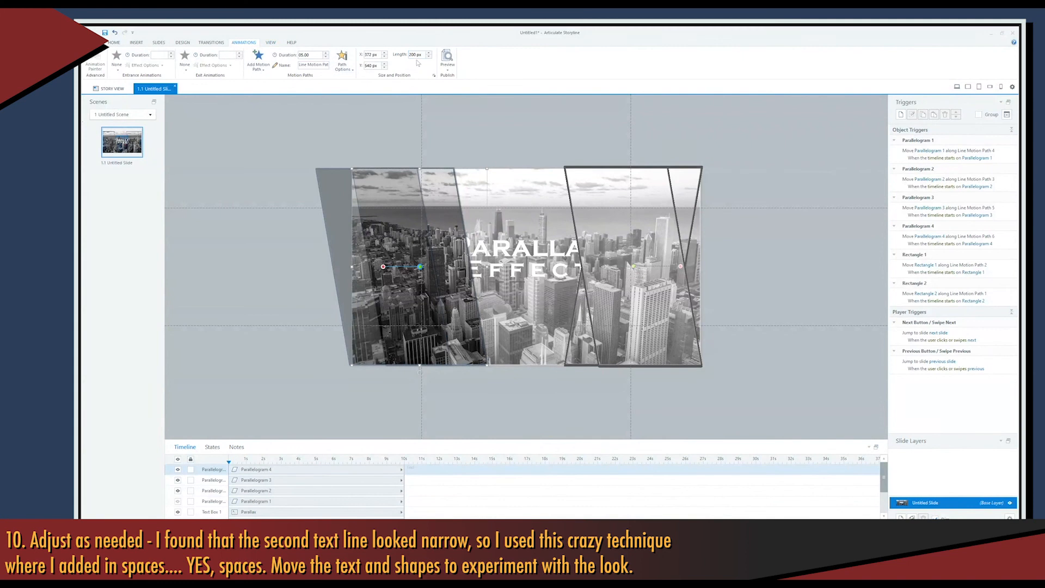
pyautogui.moveTo(417, 55); pyautogui.dragTo(411, 57)
pyautogui.write('60')
pyautogui.press('Return')
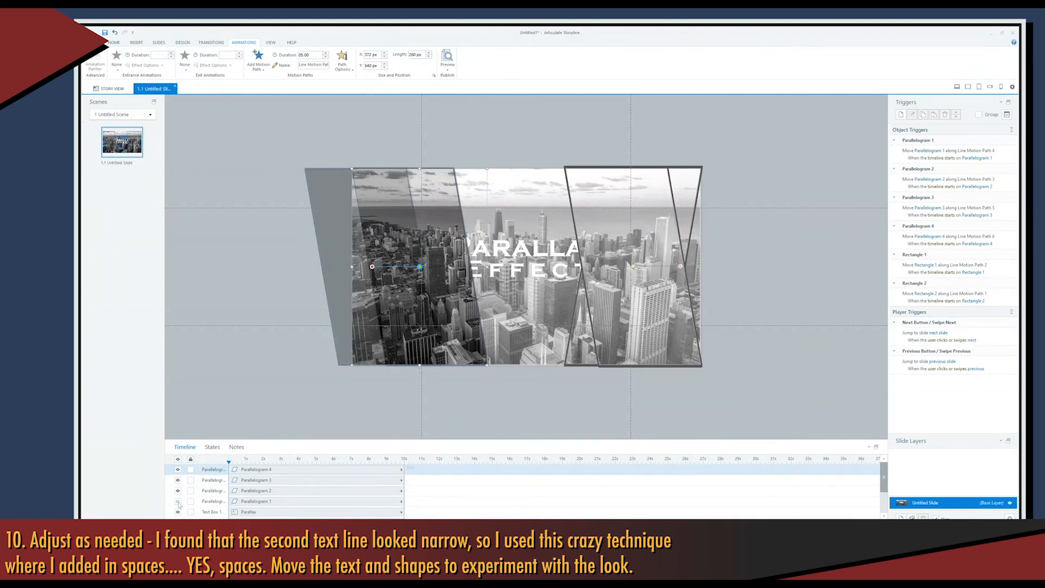
pyautogui.click(223, 371)
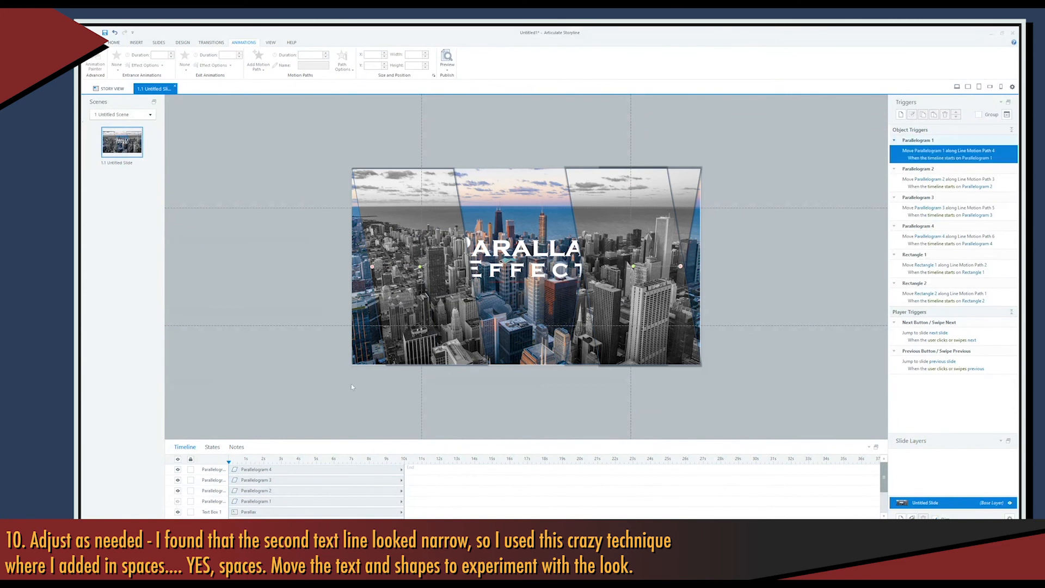
# Step: Show Parallelogram 1 again and move its layer directly below Parallelogram 4 in the timeline
pyautogui.click(359, 369)
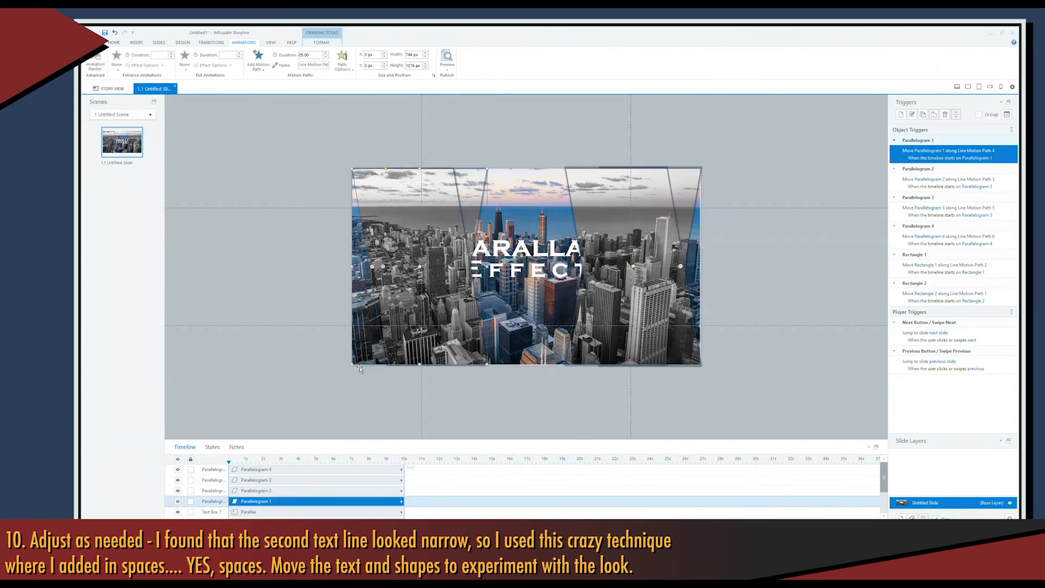
pyautogui.click(178, 470)
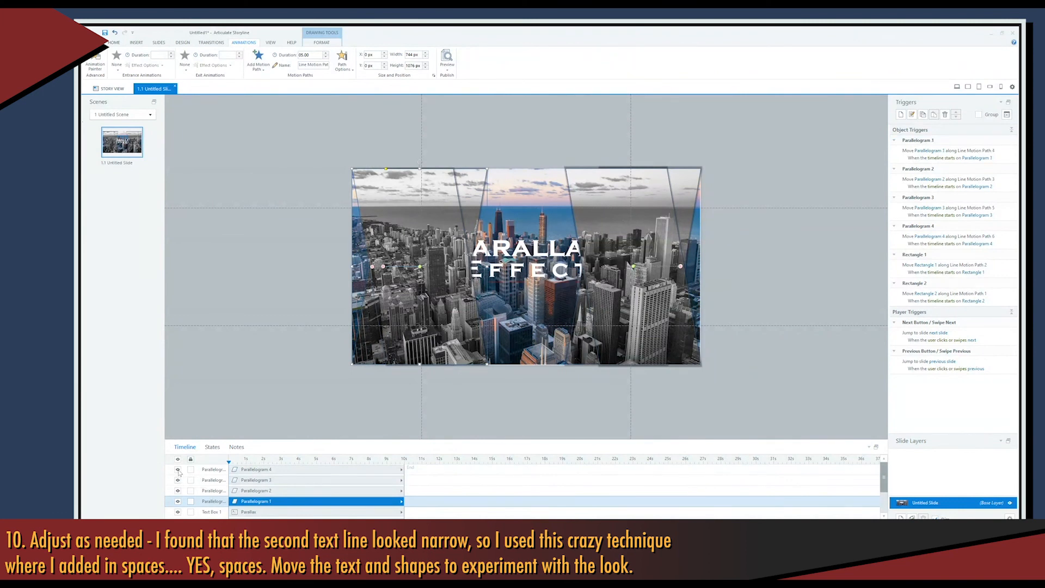
pyautogui.click(178, 469)
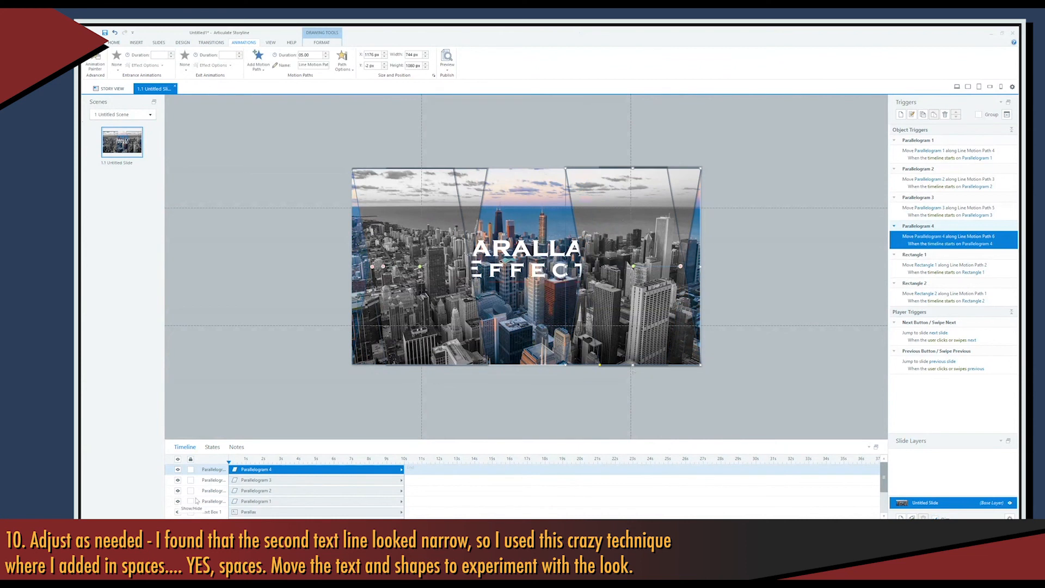
pyautogui.click(246, 501)
pyautogui.moveTo(247, 501); pyautogui.dragTo(247, 483)
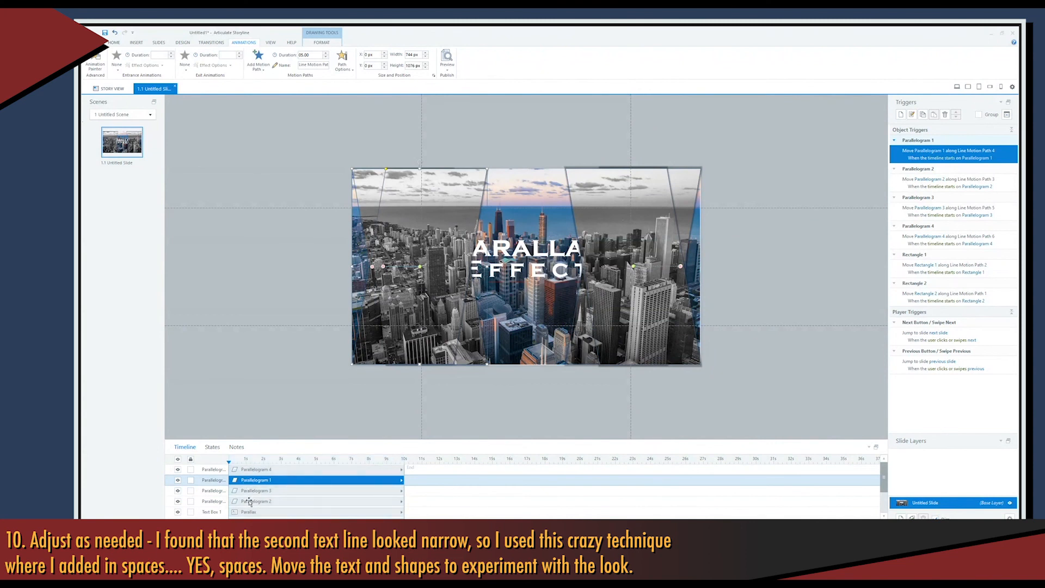
# Step: Hide Parallelogram 1 in the timeline and select Parallelogram 2's line motion path on the slide
pyautogui.click(249, 501)
pyautogui.click(239, 501)
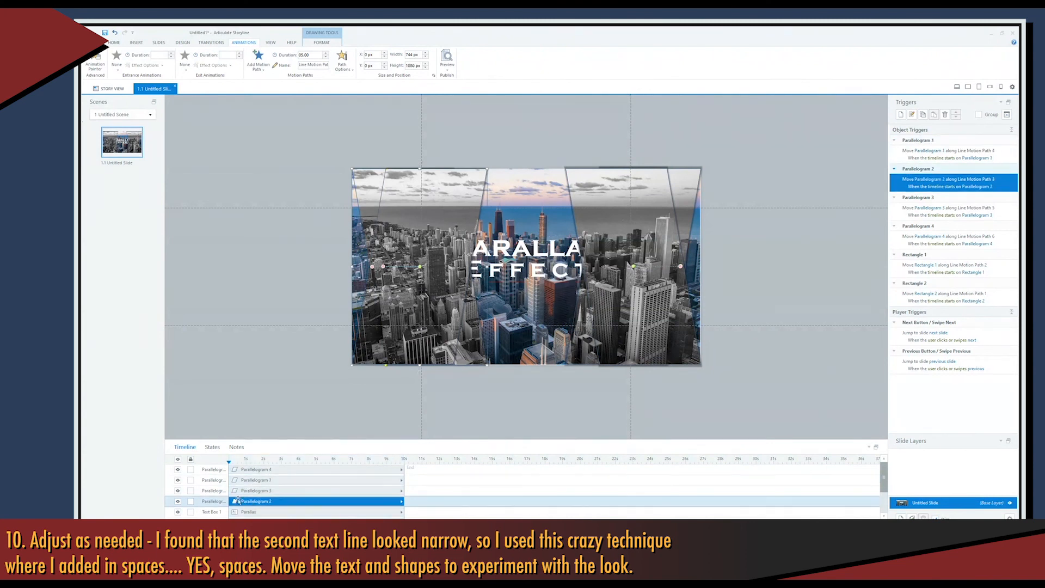
pyautogui.click(178, 480)
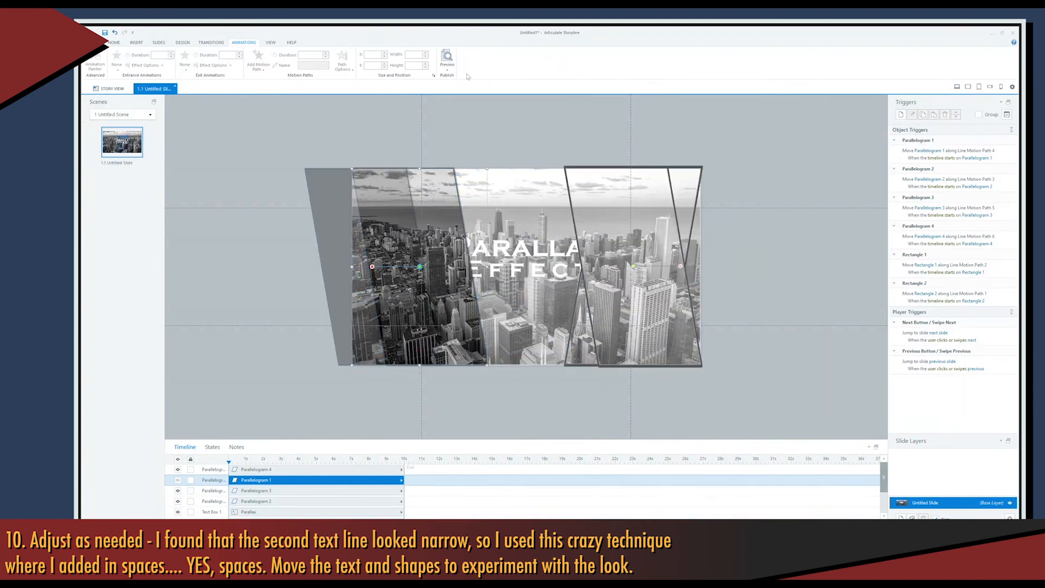
# Step: Show Parallelogram 1 again and hide Parallelogram 2 in the timeline
pyautogui.click(336, 322)
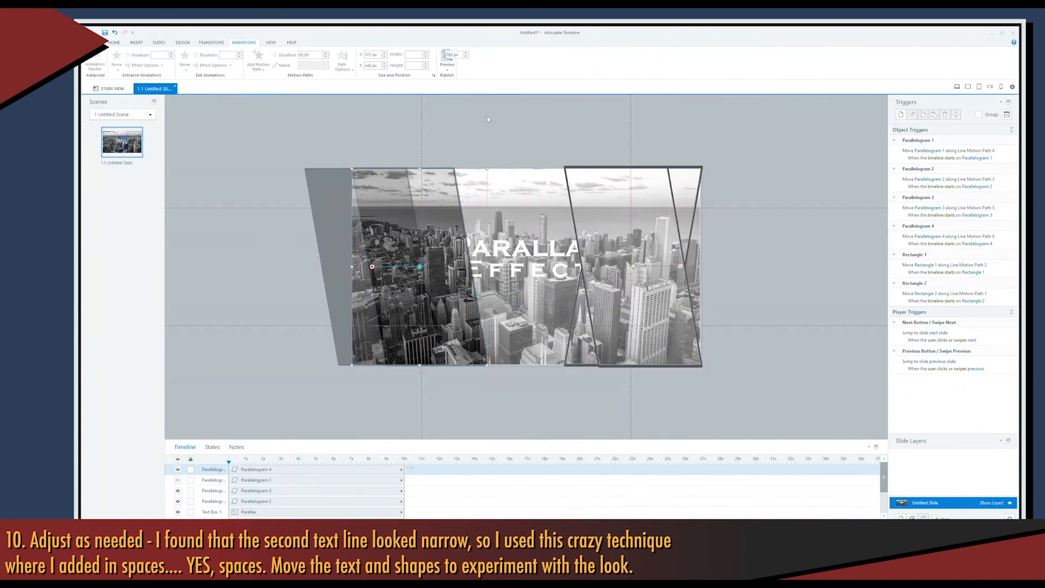
pyautogui.click(252, 373)
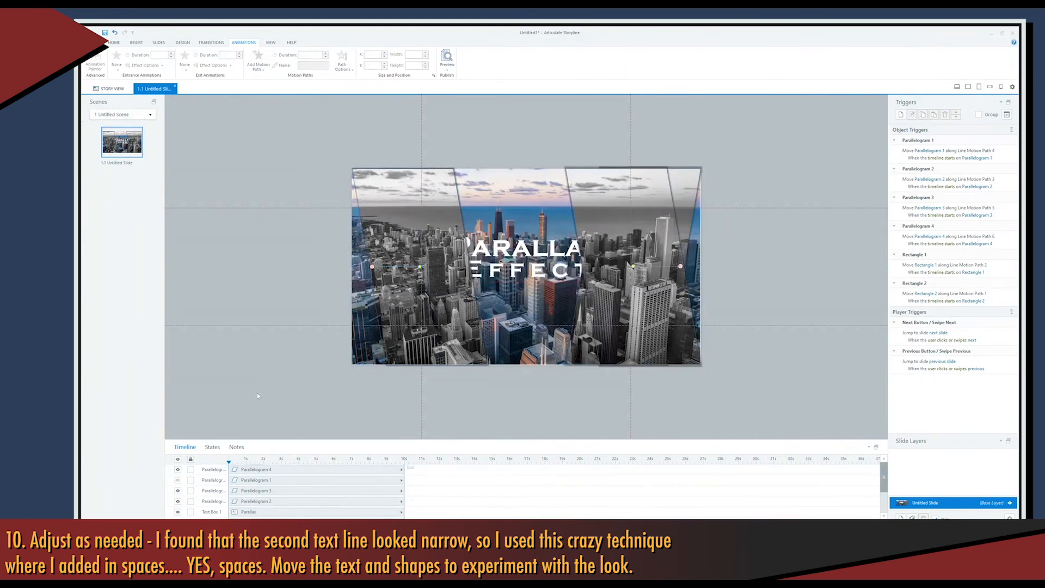
pyautogui.click(178, 481)
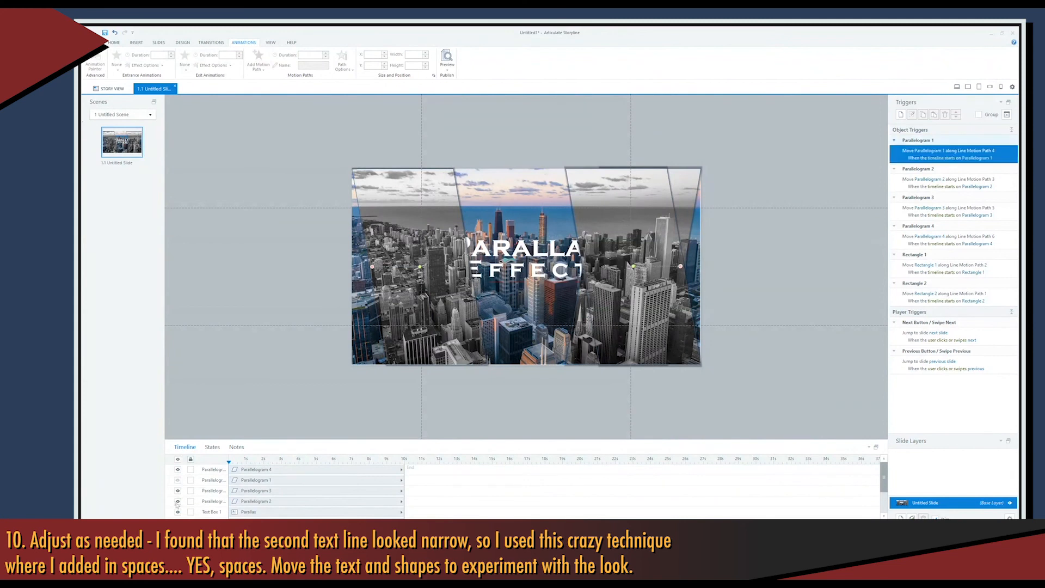
pyautogui.click(179, 501)
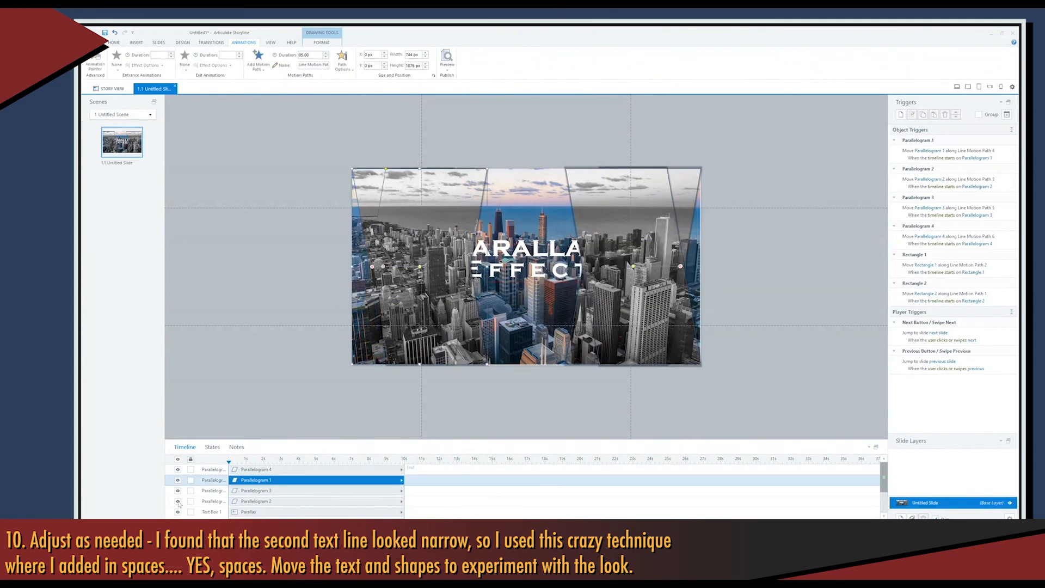
pyautogui.click(178, 501)
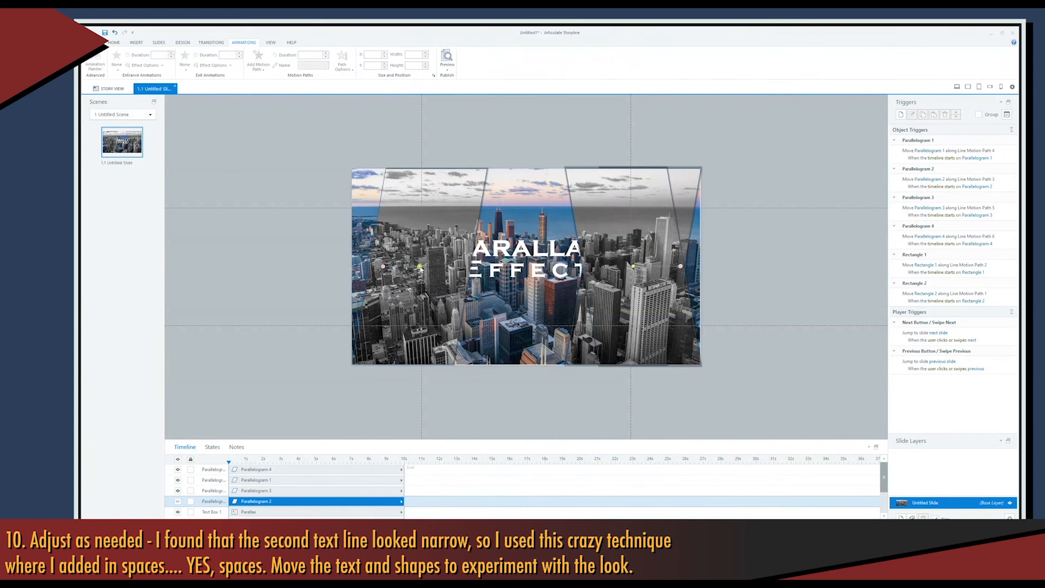
# Step: Set the length of Parallelogram 1's line motion path to 260 px
pyautogui.click(420, 268)
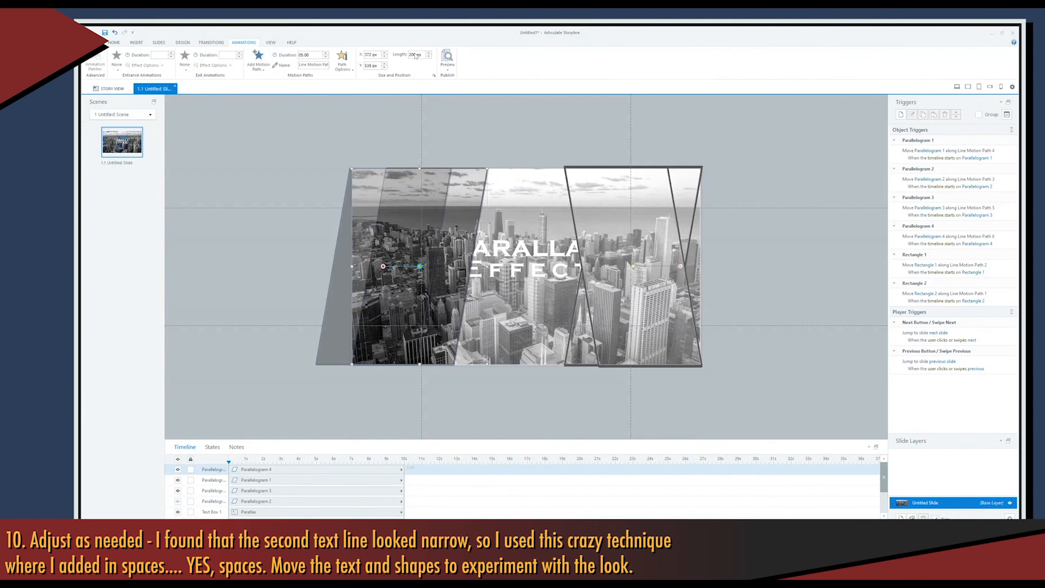
pyautogui.moveTo(417, 55); pyautogui.dragTo(366, 55)
pyautogui.write('260')
pyautogui.press('Return')
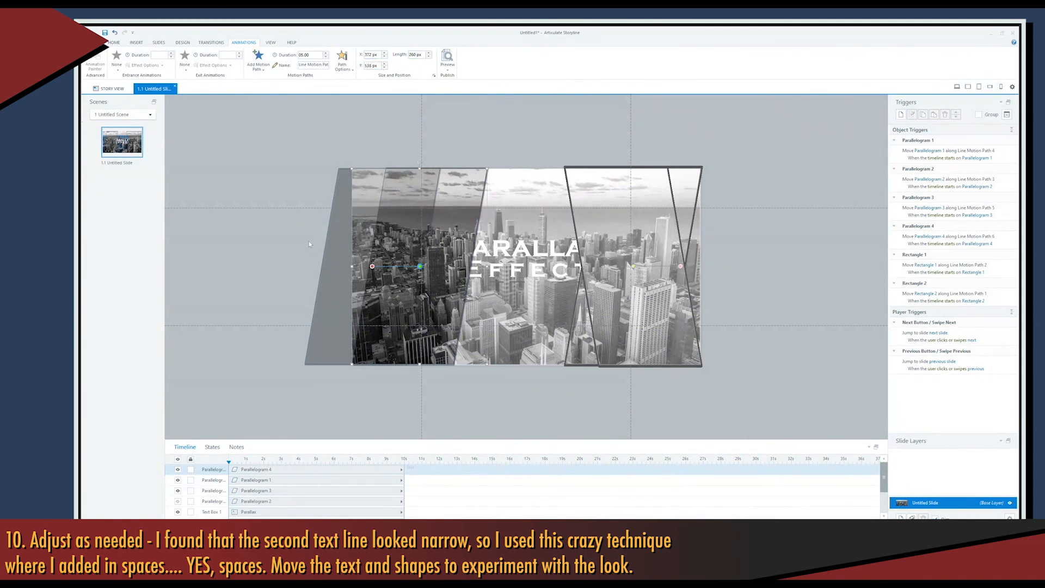
pyautogui.click(309, 244)
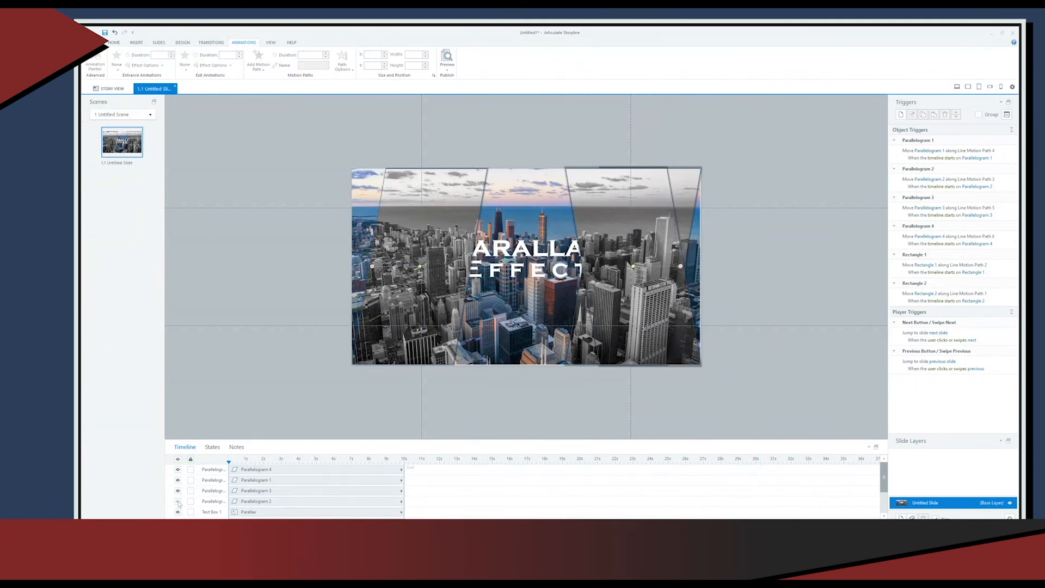
# Step: Make Parallelogram 2, Rectangle 1 and Rectangle 2 visible again in the timeline
pyautogui.click(255, 500)
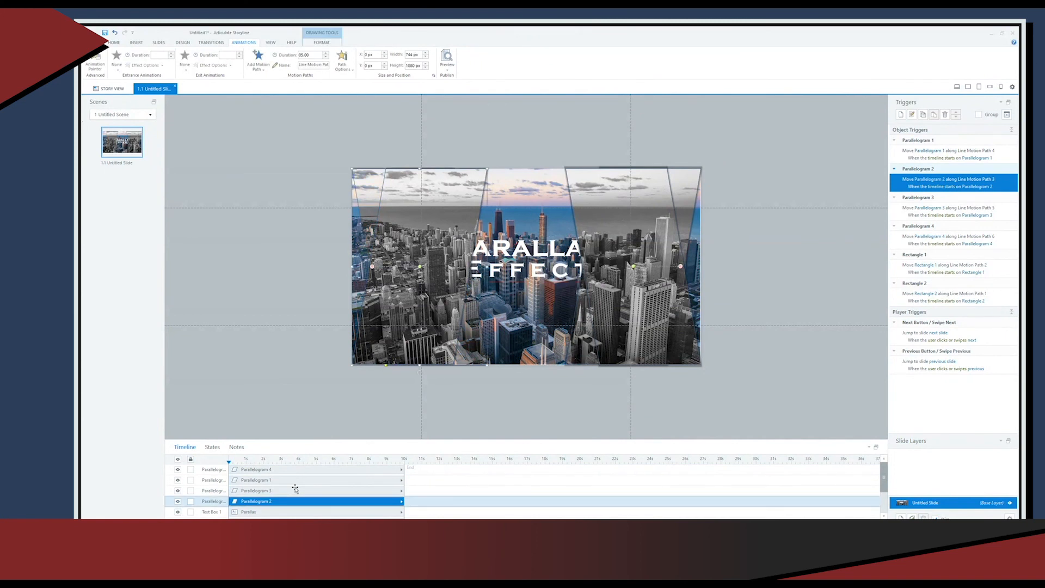
pyautogui.scroll(-1, 296, 489)
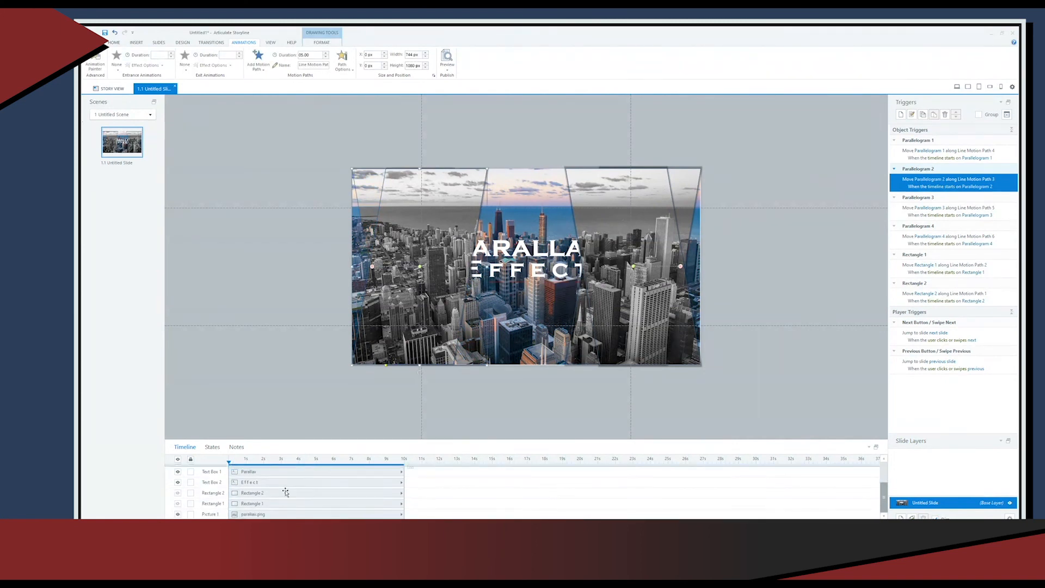
pyautogui.click(178, 504)
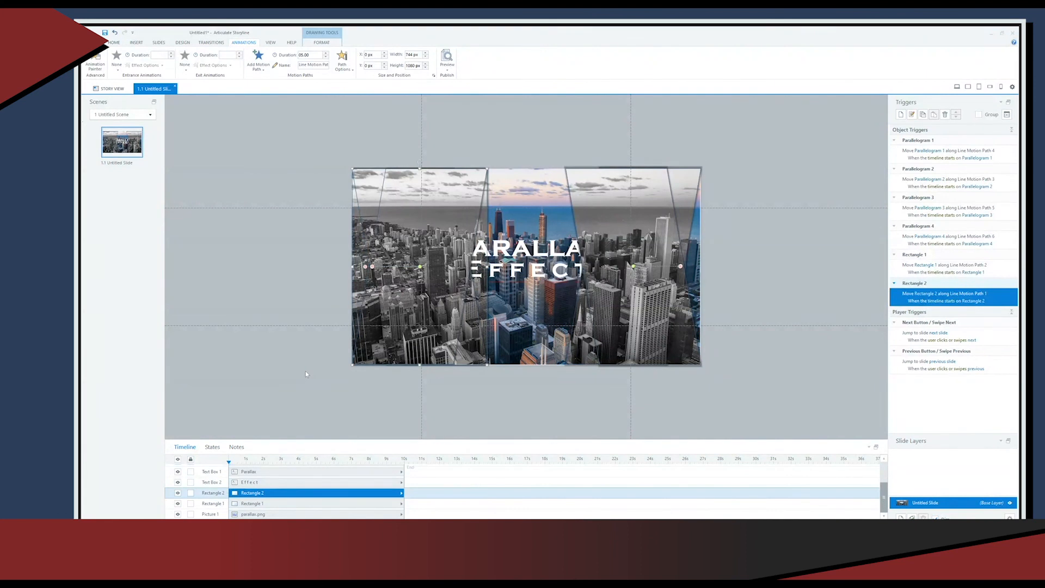
pyautogui.click(610, 201)
pyautogui.click(611, 92)
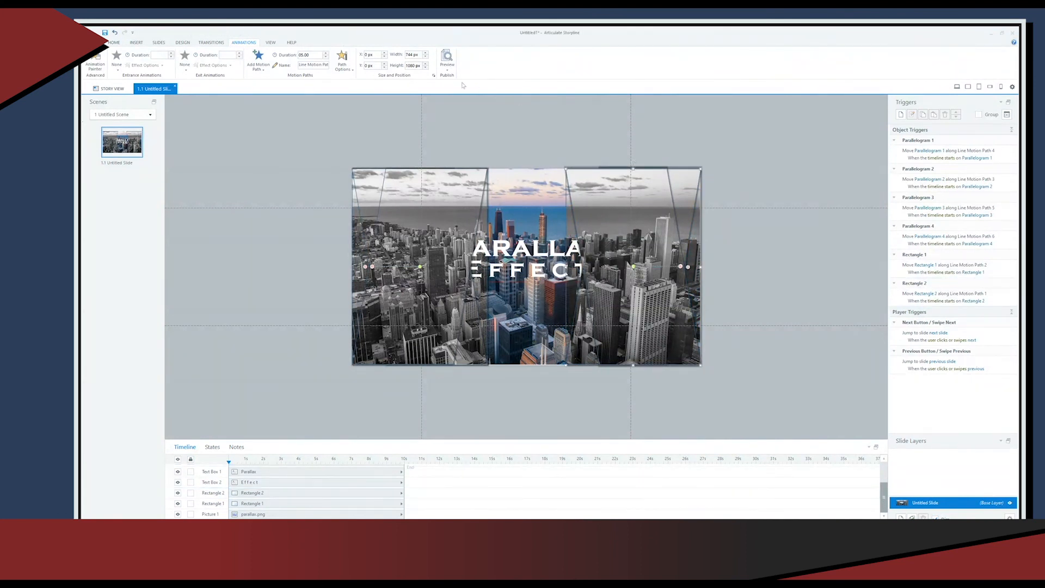
# Step: Preview only this slide to watch the finished parallax animation
pyautogui.click(447, 72)
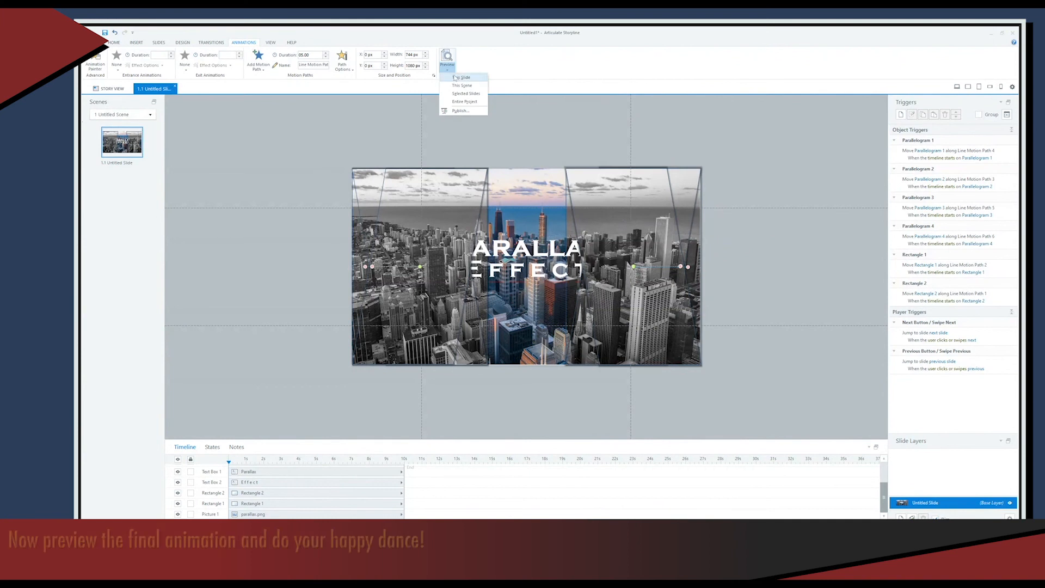
pyautogui.click(457, 80)
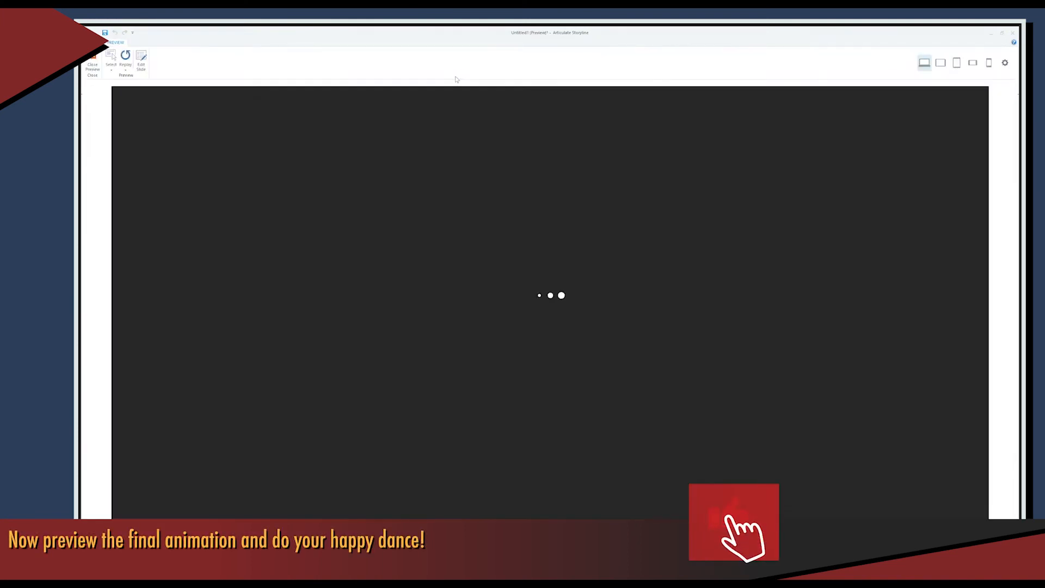